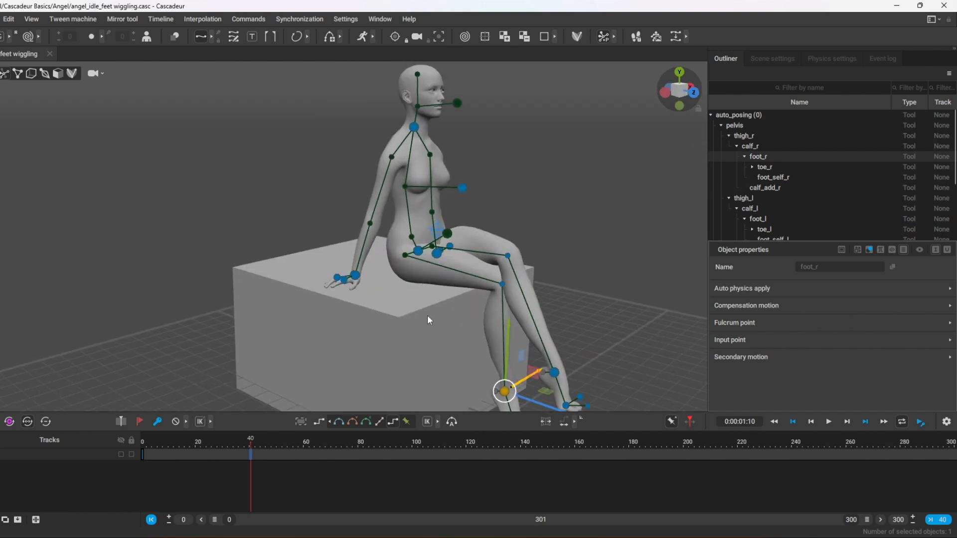
At frame 40, shift the neck point slightly back and raise the head direction controller.
left_click(363, 128)
left_click_drag(272, 164, 304, 161, "alt")
left_click_drag(378, 100, 363, 102)
left_click(378, 102)
left_click_drag(407, 73, 407, 60)
left_click_drag(451, 172, 299, 191, "alt")
Add a keyframe at frame 70 and shift the foot sideways to start uncrossing the legs.
left_click_drag(365, 471, 332, 473)
left_click(158, 422)
middle_click_drag(626, 344, 562, 254, "alt")
left_click_drag(563, 254, 523, 258, "alt")
left_click(427, 279)
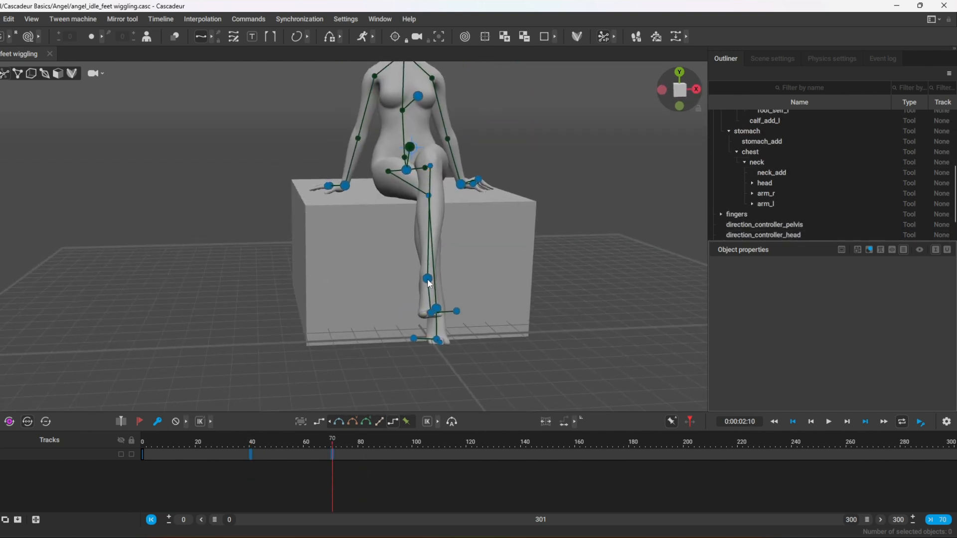
mouse_move(481, 289)
left_mouse_down()
mouse_move(468, 289)
mouse_move(488, 290)
left_mouse_up()
left_click_drag(491, 292, 430, 312, "alt")
left_click(443, 300)
Reposition both feet front to back at frame 70 so the lower legs hang uncrossed.
left_click_drag(305, 314, 408, 303, "alt")
left_click(499, 234)
left_click_drag(526, 213, 502, 238)
left_click(429, 292)
left_click_drag(462, 268, 482, 265)
middle_click_drag(449, 200, 454, 302, "alt")
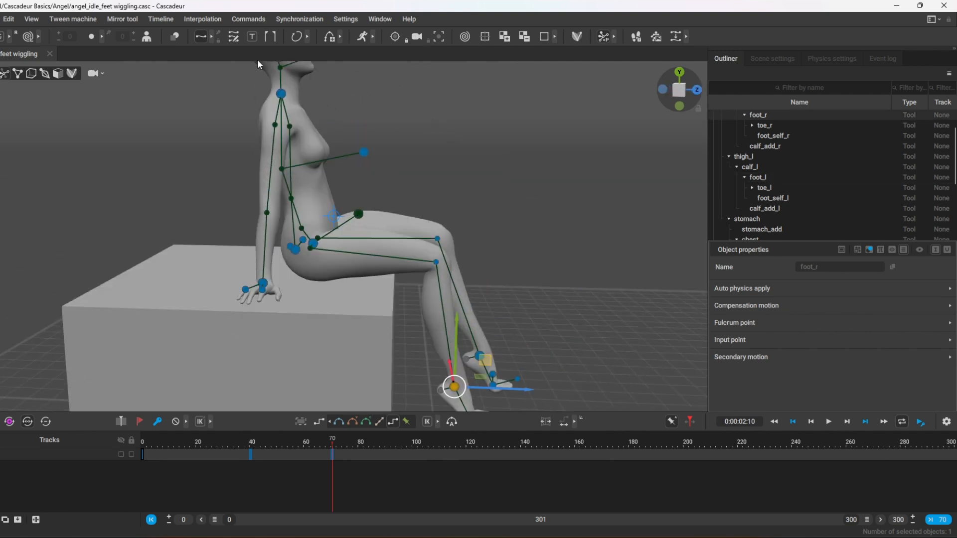
At frame 70, move the neck point back, raise the head direction controller and turn it sideways.
left_click(279, 91)
middle_click_drag(290, 90, 336, 171, "alt")
left_click_drag(357, 149, 346, 153)
left_click(369, 133)
left_click_drag(400, 103, 396, 91)
left_click_drag(279, 174, 112, 179, "alt")
left_click_drag(453, 139, 420, 142)
Lower the right thigh point slightly at frame 70 and clear the selection.
left_click_drag(281, 175, 266, 212, "alt")
middle_click_drag(523, 294, 506, 178, "alt")
left_click(367, 205)
left_click_drag(367, 167, 367, 171)
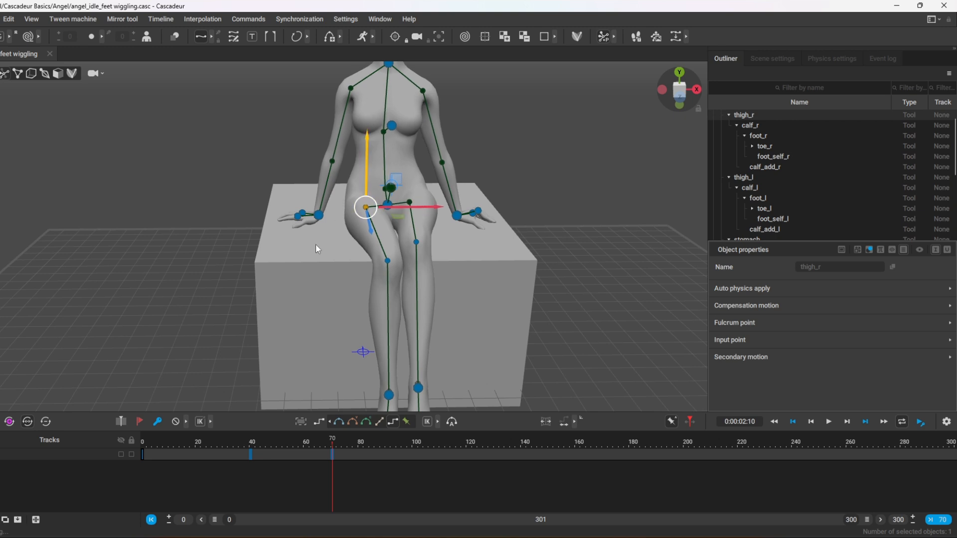
left_click(317, 248)
Add a keyframe at frame 90 and pose the right foot swung forward with the left foot back.
middle_click_drag(335, 310, 337, 236, "alt")
left_click_drag(334, 456, 386, 474)
left_click(156, 423)
left_click_drag(301, 319, 393, 335, "alt")
left_click(467, 266)
left_click_drag(451, 309, 491, 279, "alt")
left_click_drag(450, 227, 396, 256)
left_click(391, 293)
key("e")
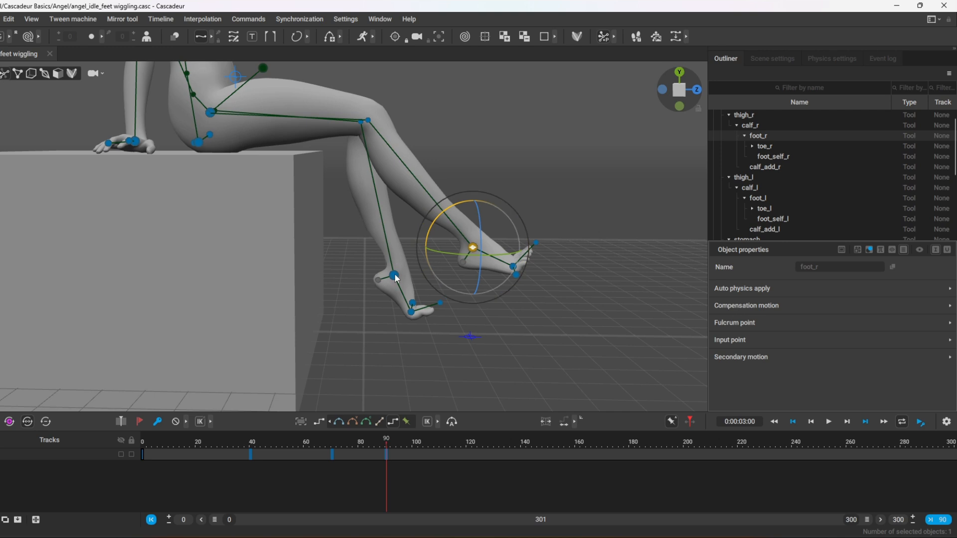
Add a keyframe at frame 105, bring both feet close together mid-swing and rotate the left foot.
left_click_drag(399, 478, 427, 478)
left_click(157, 422)
key("w")
left_click_drag(503, 218, 462, 242)
left_click(394, 275)
mouse_move(424, 246)
left_mouse_down()
mouse_move(466, 237)
mouse_move(474, 226)
mouse_move(432, 252)
left_mouse_up()
key("e")
left_click_drag(510, 259, 518, 227)
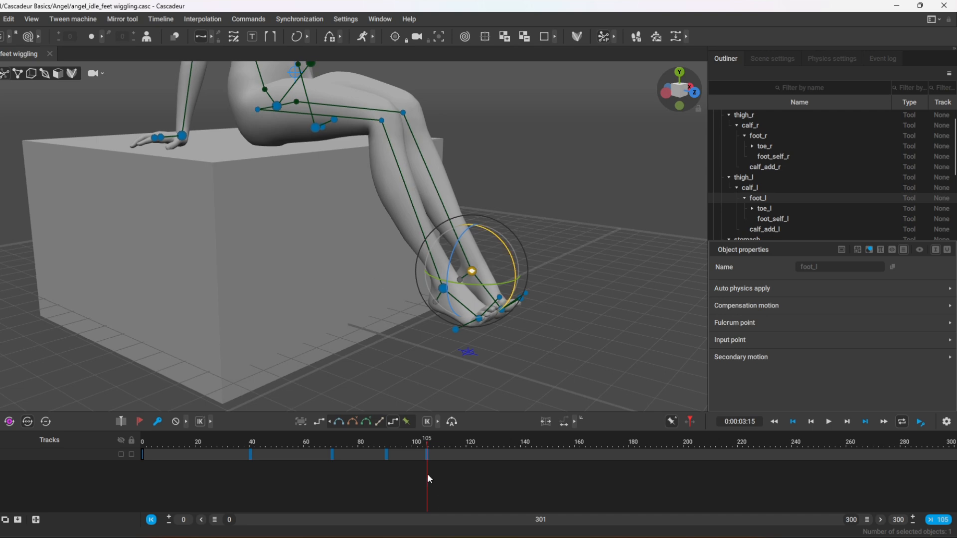
Add a keyframe at frame 120 and pose the feet with the left one swung forward and the right one back.
left_click_drag(427, 474, 468, 474)
left_click(157, 422)
left_click_drag(210, 319, 249, 307, "alt")
key("w")
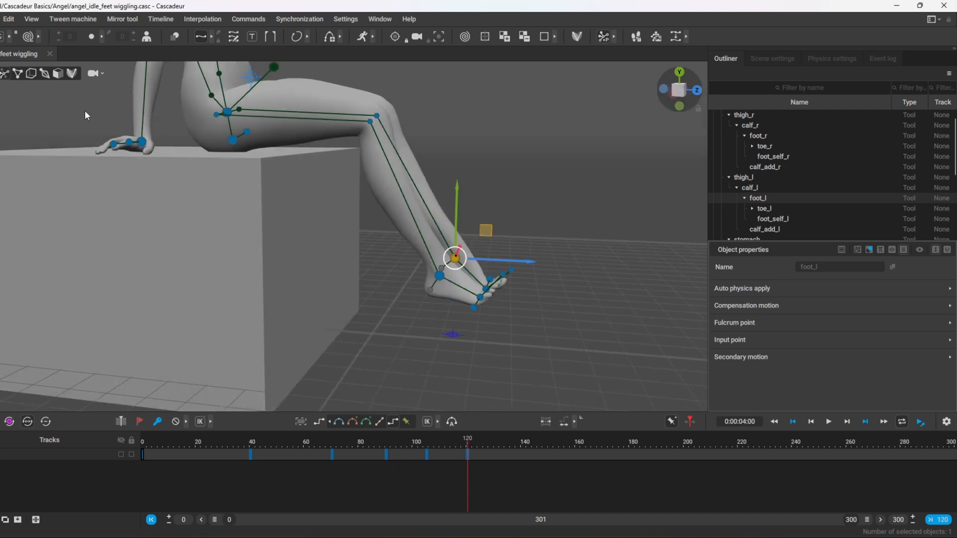
left_click_drag(86, 110, 112, 93, "alt")
left_click(436, 275)
left_click_drag(464, 250, 504, 230)
left_click(446, 264)
left_click_drag(509, 280, 399, 359, "alt")
Return to frame 90 and turn the head by moving the head direction controller.
right_click_drag(524, 366, 497, 441, "alt")
left_click_drag(461, 468, 385, 493)
middle_click_drag(553, 305, 558, 361, "alt")
left_click_drag(558, 361, 663, 349, "alt")
left_click(322, 145)
left_click_drag(344, 200, 335, 258, "alt")
left_click_drag(359, 134, 326, 142)
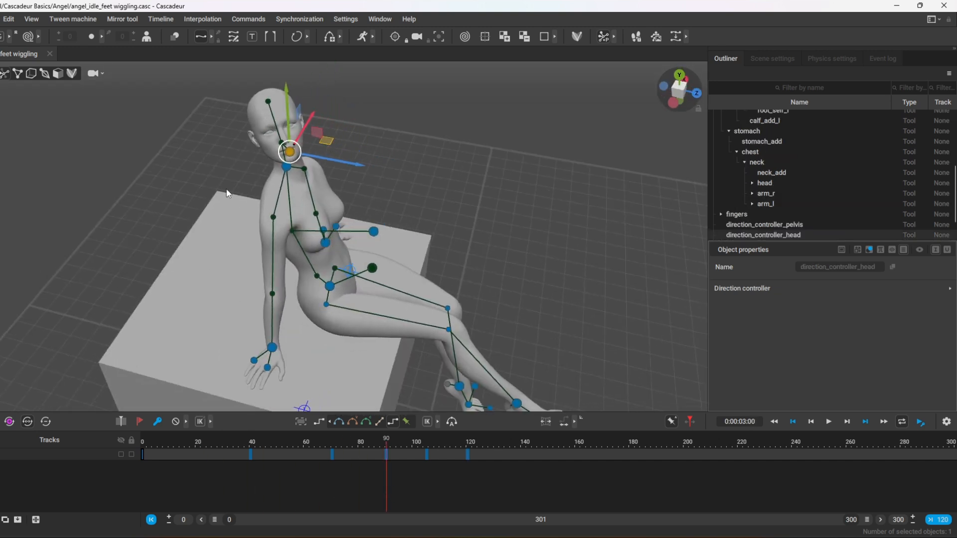
left_click_drag(227, 195, 49, 145, "alt")
left_click(347, 340)
left_click(614, 37)
left_click(623, 37)
Select the head direction controller and compare the head pose at frames 120 and 90.
right_click_drag(536, 151, 503, 219, "alt")
middle_click_drag(503, 219, 501, 180, "alt")
left_click_drag(388, 474, 468, 476)
left_click(383, 262)
left_click(502, 305)
left_click_drag(502, 306, 643, 344, "alt")
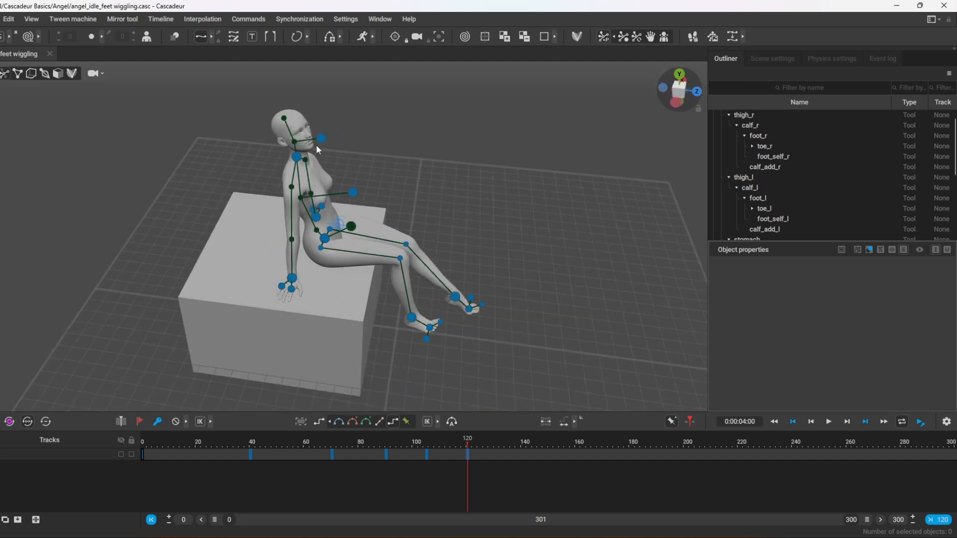
left_click(321, 142)
left_click_drag(424, 120, 395, 172, "alt")
left_click_drag(464, 471, 384, 471)
left_click_drag(213, 256, 145, 220, "alt")
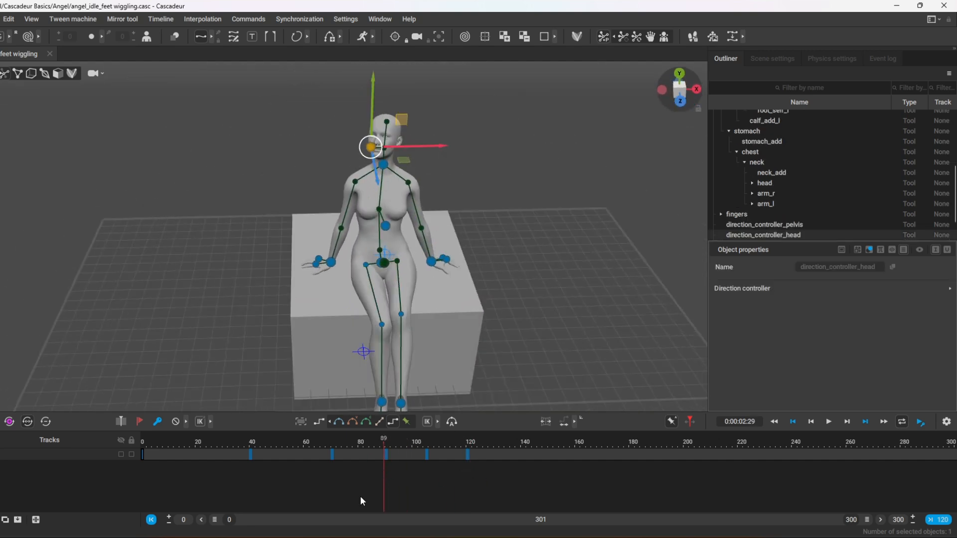
Check the head turn around frame 105, and lower the head direction controller at frame 120.
left_click(387, 473)
left_click(424, 483)
left_click_drag(408, 136, 374, 156, "alt")
left_click_drag(464, 477, 468, 476)
left_click_drag(519, 382, 514, 344, "alt")
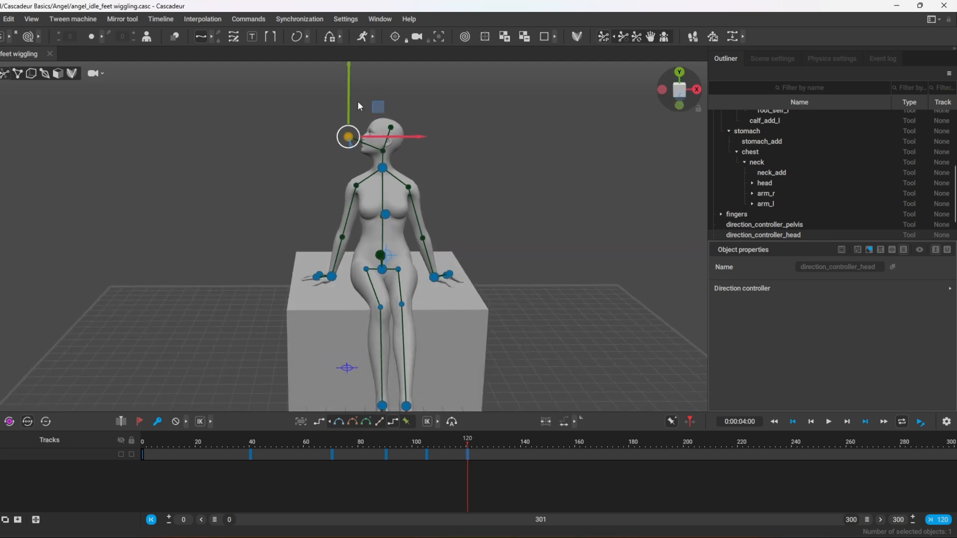
left_click_drag(349, 101, 350, 110)
Tilt the head at frame 120 by moving the head_dir point along the Z axis.
left_click_drag(554, 215, 696, 205, "alt")
left_click(290, 128)
left_click_drag(332, 129, 341, 128)
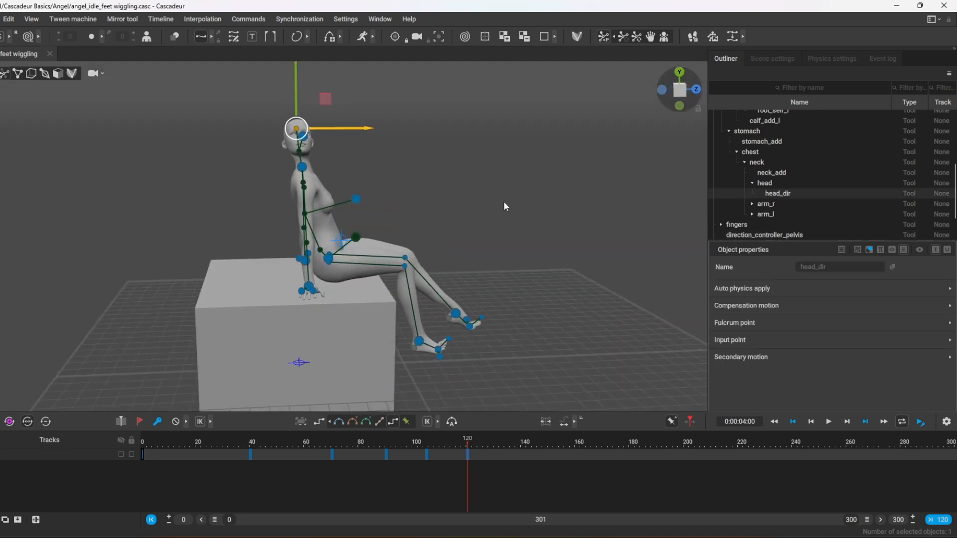
left_click_drag(504, 203, 513, 290, "alt")
middle_click_drag(512, 290, 506, 244, "alt")
Play the animation from frame 0 and scrub through the leg swing to review it.
left_click(146, 472)
left_click_drag(497, 342, 399, 337, "alt")
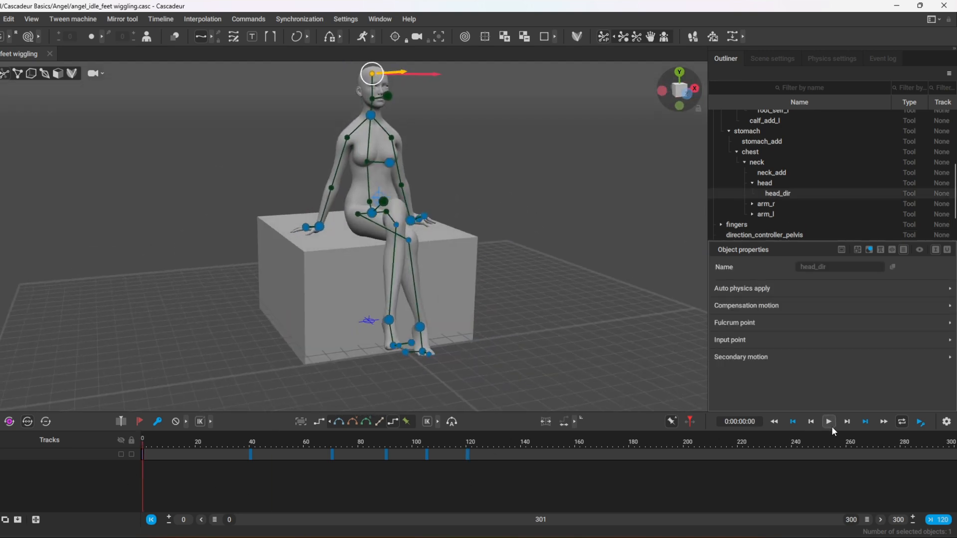
left_click(831, 426)
left_click(831, 426)
left_click_drag(488, 486, 389, 475)
left_click_drag(464, 284, 616, 270, "alt")
Advance the timeline to frame 135 and add a keyframe there.
left_click_drag(428, 483, 483, 488)
key("Right")
key("Right")
key("Right")
key("Right")
key("Right")
key("Right")
key("Right")
key("Right")
key("Right")
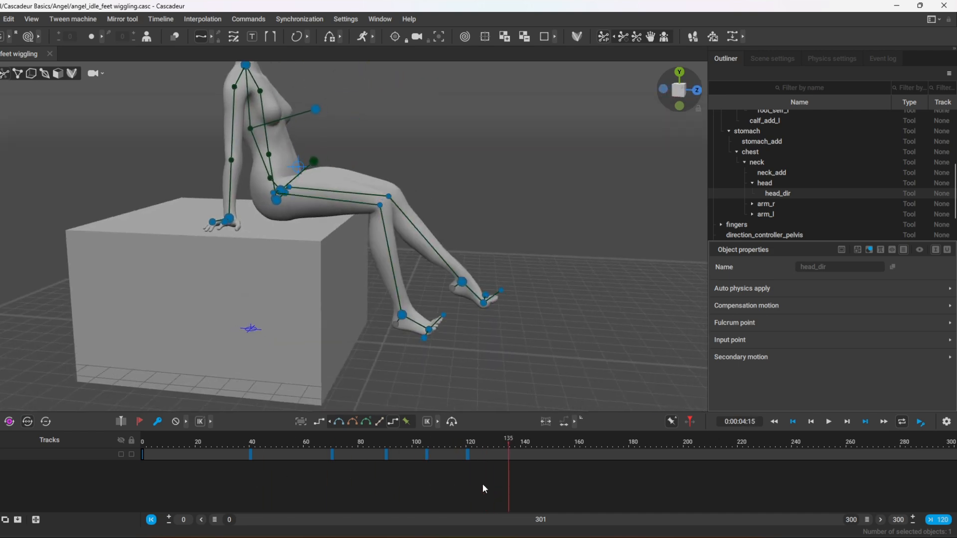
key("f")
Bring the two feet together at frame 135 for the mid-swing pose and select the right toe direction point.
middle_click_drag(492, 359, 498, 336, "alt")
scroll(514, 292, "up", 2)
left_click(507, 278)
left_click_drag(498, 336, 463, 314, "alt")
left_click(432, 324)
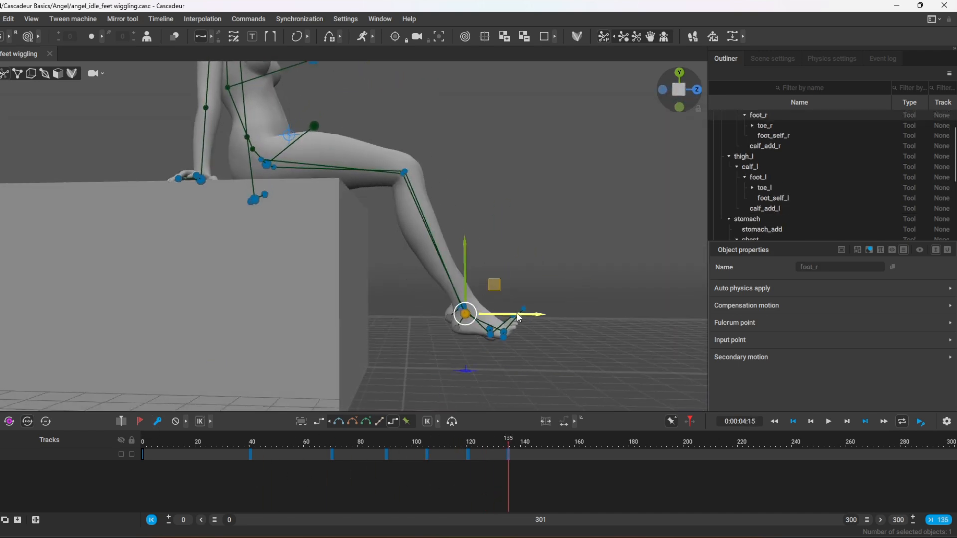
left_click(526, 312)
left_click_drag(556, 288, 503, 294, "alt")
Add a keyframe at frame 150 and move the right foot forward and the left foot back.
left_click_drag(510, 478, 549, 487)
key("f")
left_click_drag(341, 348, 380, 349, "alt")
left_click_drag(521, 484, 548, 487)
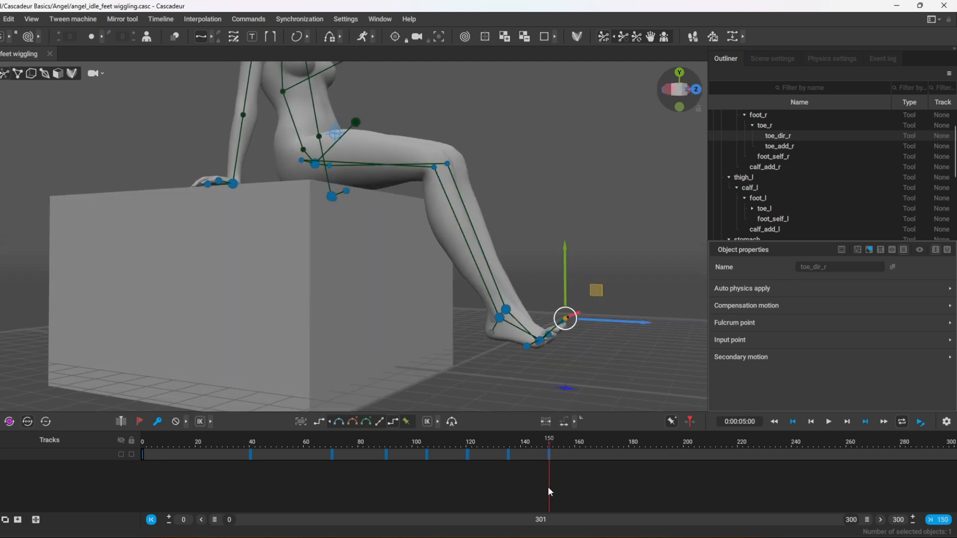
key("f")
left_click(527, 269)
left_click_drag(529, 268, 542, 258)
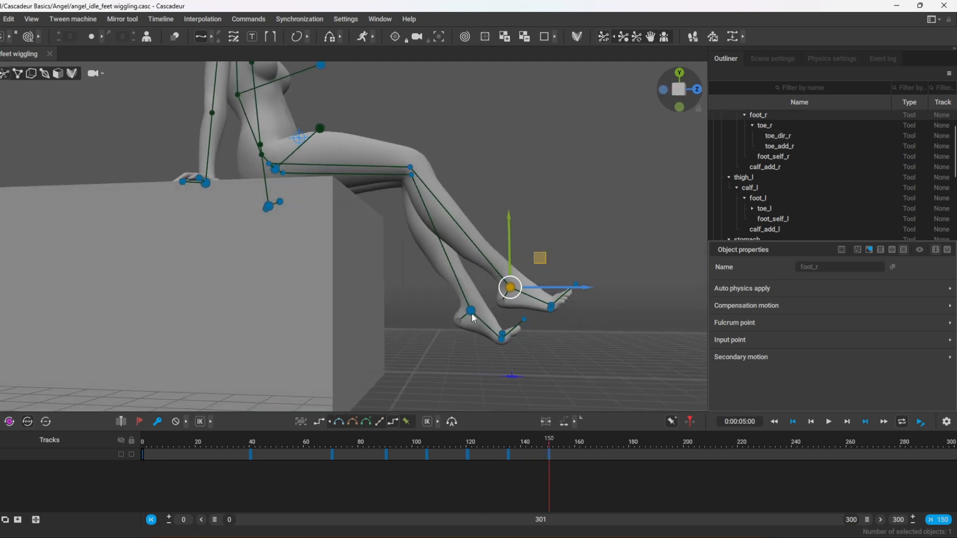
left_click(471, 311)
left_click_drag(500, 283, 474, 290)
mouse_move(399, 321)
left_mouse_down("alt")
mouse_move(190, 322)
mouse_move(388, 334)
left_mouse_up("alt")
Move the left foot forward at frame 165 and add a keyframe at frame 180.
left_click_drag(551, 484, 589, 484)
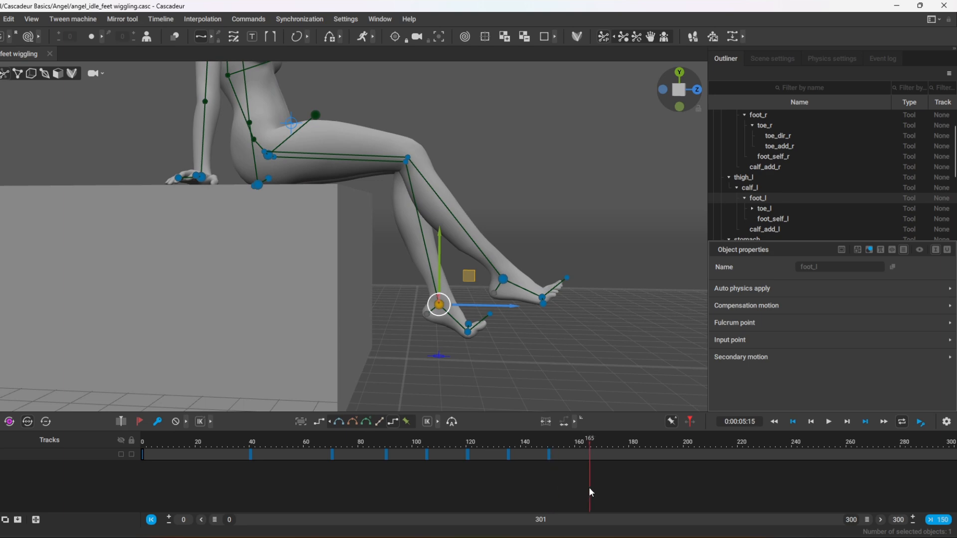
left_click_drag(471, 278, 599, 288)
left_click_drag(593, 477, 630, 477)
left_click(158, 421)
left_click_drag(519, 473, 554, 474)
left_click_drag(426, 342, 480, 354, "alt")
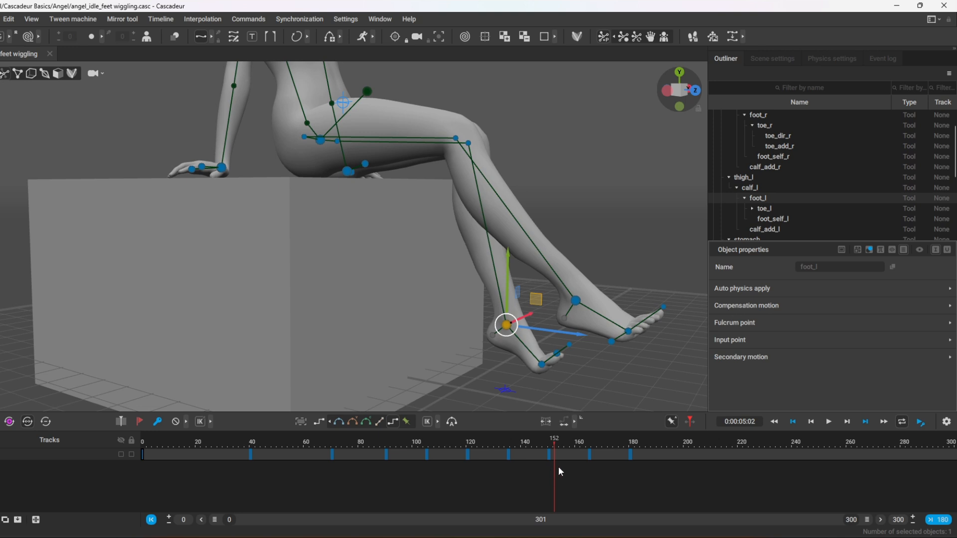
At frame 180, move the right foot back and rotate it to suit the swing.
left_click_drag(558, 469, 630, 481)
left_click_drag(544, 299, 623, 245, "alt")
key("e")
left_click(519, 318)
left_click_drag(510, 322, 456, 325, "alt")
key("w")
left_click_drag(524, 299, 451, 385, "alt")
left_click_drag(524, 294, 449, 301)
key("e")
left_click_drag(538, 332, 534, 318)
Scrub back to frame 105 and rotate the right foot.
left_click_drag(498, 476, 389, 498)
left_click_drag(391, 349, 428, 355, "alt")
left_click_drag(405, 477, 428, 486)
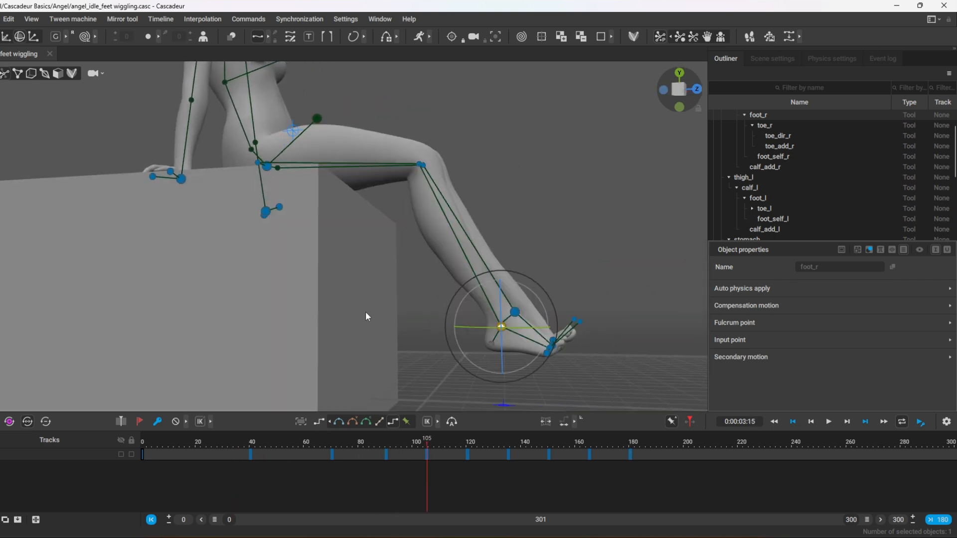
left_click_drag(366, 312, 329, 310, "alt")
left_click_drag(580, 339, 621, 295)
At frame 120, rotate the left foot and then the right foot to suit the swing.
left_click(577, 315)
left_click_drag(428, 441, 467, 448)
left_click_drag(390, 339, 435, 297, "alt")
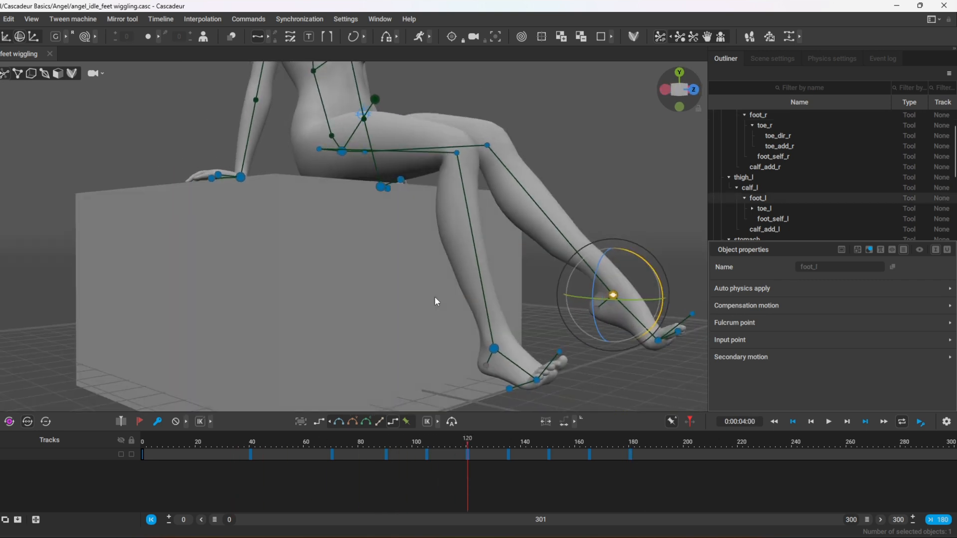
left_click_drag(664, 286, 662, 265)
left_click(494, 348)
left_click_drag(531, 322, 537, 339)
Review the foot poses at frames 135 and 150, and adjust the foot rotation at frame 165.
left_click_drag(469, 480, 511, 482)
left_click_drag(581, 319, 541, 329, "alt")
left_click_drag(431, 322, 344, 326, "alt")
left_click_drag(510, 482, 550, 483)
left_click_drag(463, 319, 533, 340, "alt")
left_click(504, 341)
left_click_drag(558, 476, 591, 480)
left_click_drag(432, 337, 533, 298, "alt")
left_click(505, 317)
left_click_drag(567, 299, 602, 306)
left_click(581, 329)
At frame 150, raise the left thigh controller slightly to add hip motion.
left_click_drag(590, 476, 630, 475)
left_click_drag(294, 329, 386, 332, "alt")
scroll(386, 329, "down", 4)
middle_click_drag(387, 314, 386, 398, "alt")
left_click_drag(299, 492, 507, 510)
left_click_drag(514, 333, 433, 294, "alt")
scroll(432, 294, "up", 4)
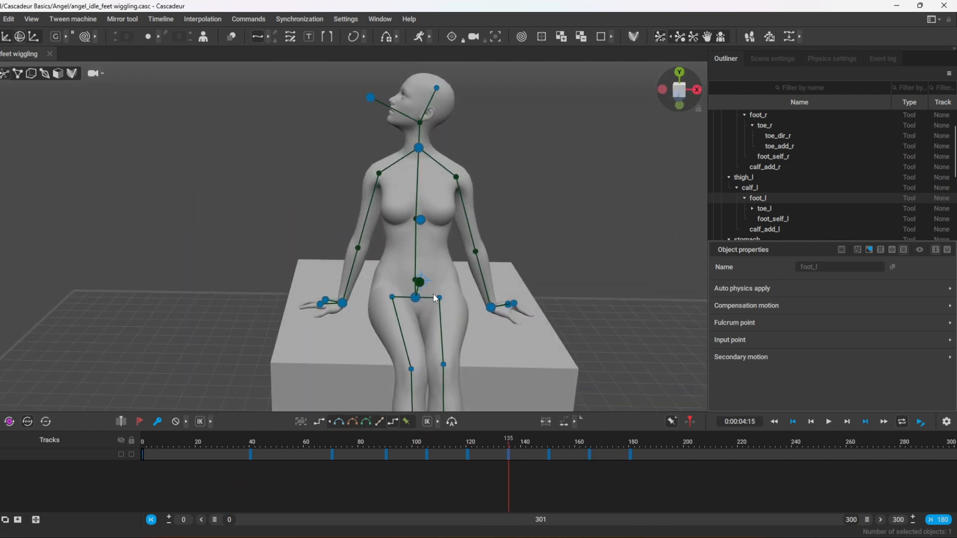
left_click(434, 296)
left_click_drag(508, 471, 549, 501)
mouse_move(441, 269)
left_mouse_down()
mouse_move(443, 278)
mouse_move(442, 265)
left_mouse_up()
At frame 180, make both thigh controllers inactive.
left_click(590, 471)
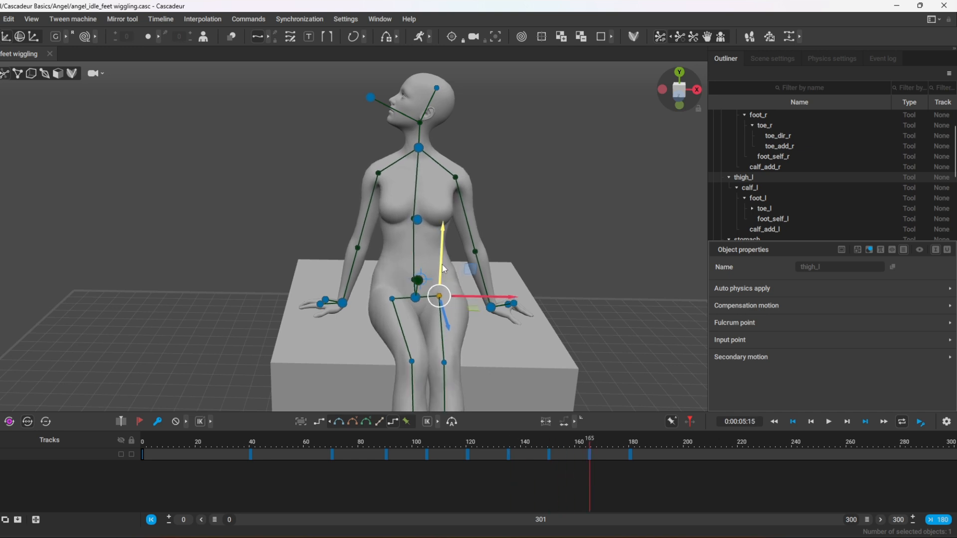
left_click(628, 484)
left_click_drag(404, 324, 508, 367, "alt")
left_click(326, 259, "shift")
left_click(680, 36)
At frame 135, shift the head direction controller slightly and make the head point controller inactive.
left_click_drag(574, 244, 293, 265, "alt")
left_click_drag(343, 471, 508, 485)
left_click(377, 143)
left_click_drag(294, 220, 558, 219, "alt")
left_click_drag(292, 152, 298, 151)
left_click(289, 135)
left_click(680, 37)
left_click(568, 199)
At frame 150, lower the head direction controller and make the head point controller inactive.
left_click_drag(568, 199, 448, 212, "alt")
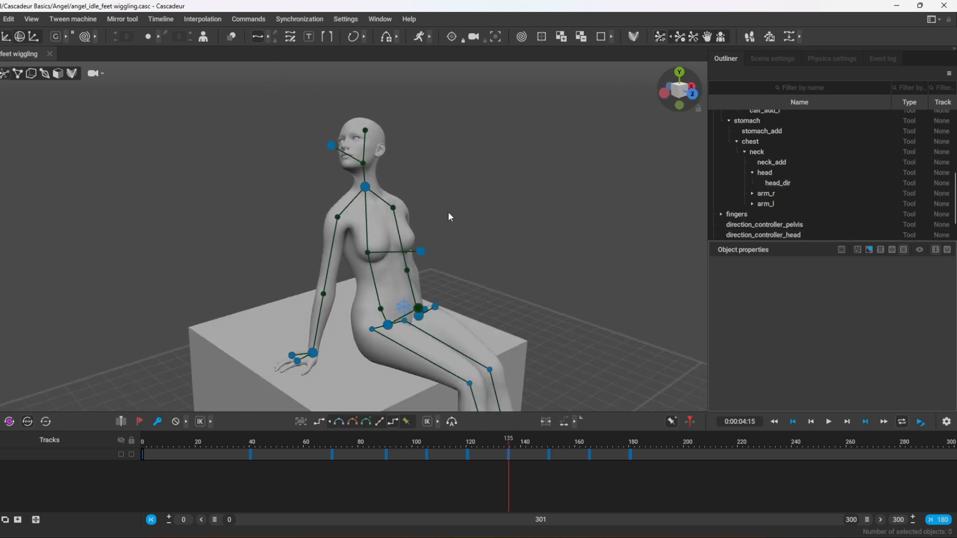
middle_click_drag(447, 212, 489, 234, "alt")
scroll(488, 201, "up", 4)
middle_click_drag(488, 201, 534, 234, "alt")
left_click_drag(533, 224, 429, 218, "alt")
left_click(549, 485)
left_click(401, 189)
left_click_drag(403, 153, 401, 168)
left_click(502, 166)
left_click(680, 37)
left_click(395, 204)
At frame 165, make the head point controller inactive and select the head direction controller.
left_click_drag(574, 486, 590, 486)
left_click(515, 169)
left_click(680, 37)
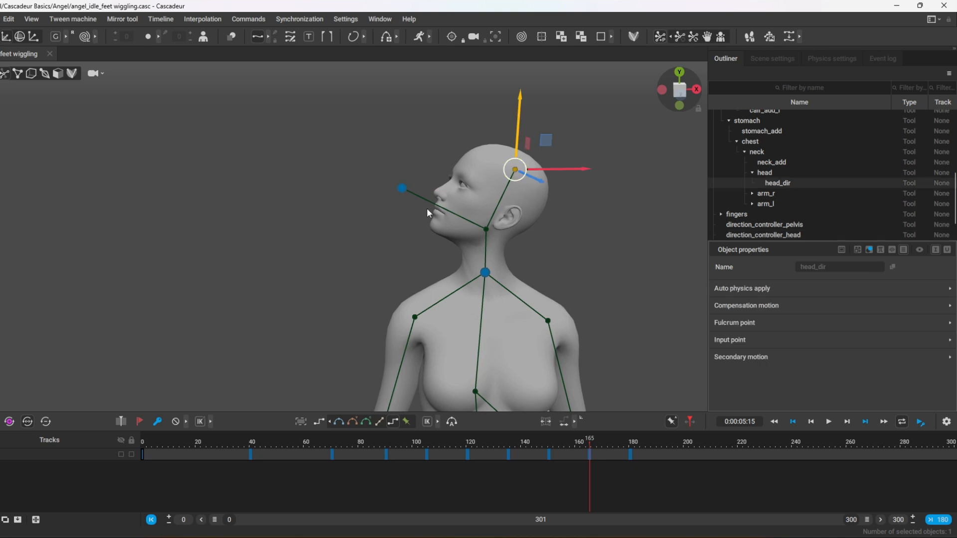
left_click(402, 188)
left_click_drag(402, 188, 415, 286, "alt")
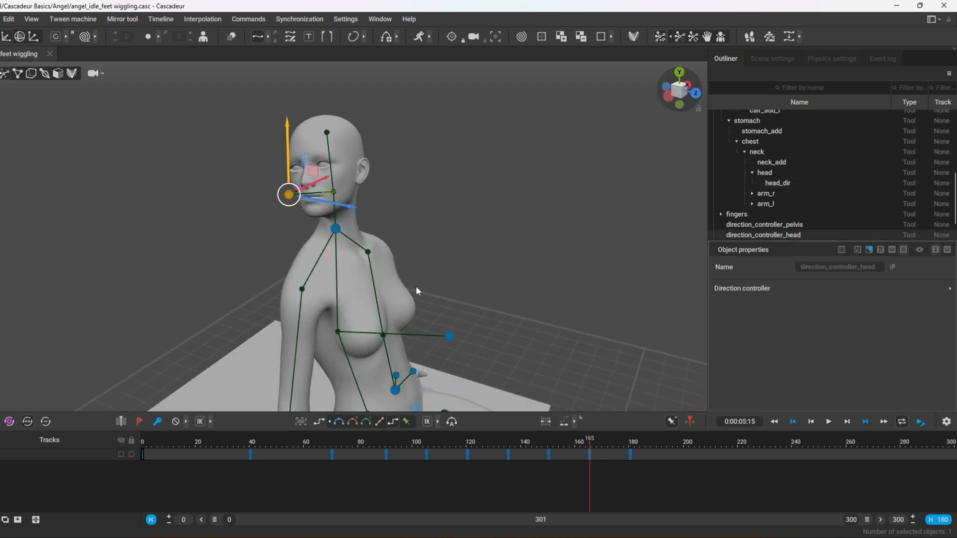
At frame 180, lower the head direction controller to tilt the head down.
left_click_drag(513, 484, 630, 500)
left_click_drag(618, 299, 562, 199, "alt")
left_click(560, 183)
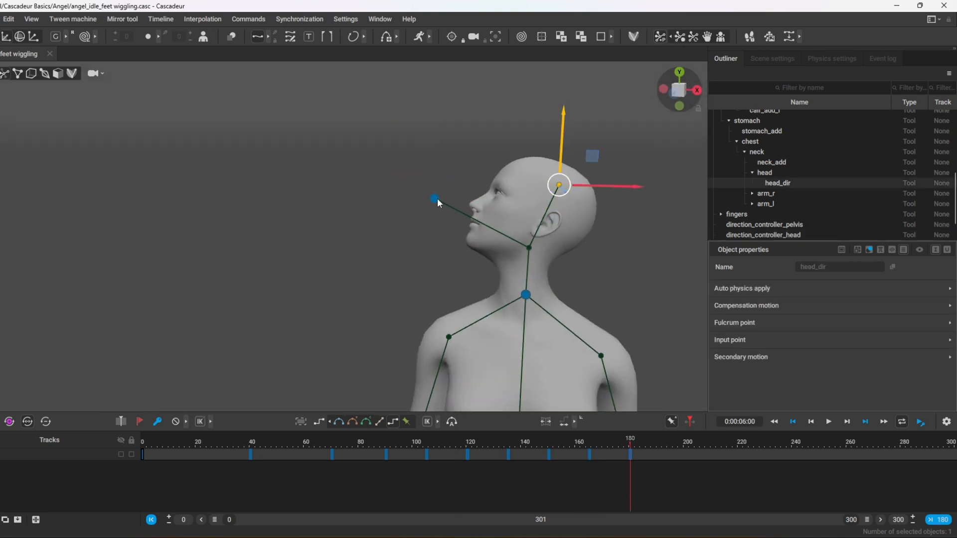
left_click(435, 198)
left_click_drag(434, 199, 451, 270, "alt")
left_click_drag(453, 118, 453, 145)
Shift the upper-body controller slightly sideways at frames 90 and 105.
scroll(406, 233, "down", 5)
left_click(573, 319)
left_click_drag(573, 319, 185, 282, "alt")
left_click_drag(227, 479, 384, 496)
left_click(367, 176)
left_click_drag(368, 176, 301, 220, "alt")
left_click_drag(299, 205, 293, 205)
left_click_drag(404, 479, 426, 492)
left_click_drag(292, 205, 283, 207)
Shift the upper-body controller sideways at frames 135 and 150, and in the opposite direction at frame 180.
left_click_drag(456, 477, 507, 480)
left_click_drag(317, 207, 327, 210)
left_click_drag(512, 479, 549, 482)
left_click_drag(322, 208, 330, 210)
left_click_drag(552, 482, 630, 486)
left_click_drag(323, 209, 316, 210)
Shift the chest direction controller slightly sideways at frames 70, 90, 105 and 120.
left_click(340, 265)
left_click_drag(340, 265, 369, 334, "alt")
left_click(331, 482)
left_click_drag(503, 241, 498, 242)
left_click_drag(369, 481, 387, 481)
left_click_drag(502, 241, 490, 243)
left_click_drag(388, 482, 427, 482)
left_click_drag(508, 236, 505, 237)
left_click_drag(431, 481, 467, 483)
left_click_drag(507, 240, 496, 241)
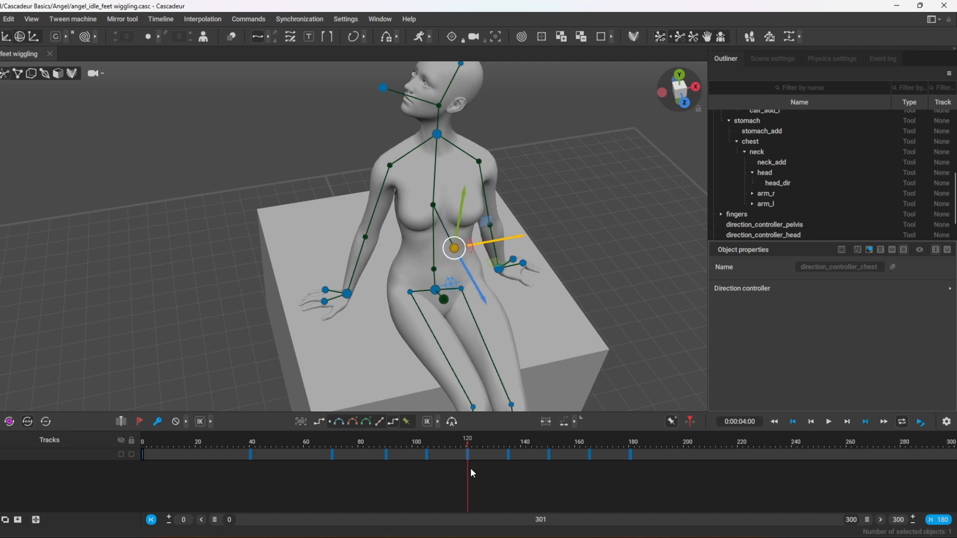
Shift the chest direction controller slightly sideways at frames 150 and 165.
left_click_drag(470, 469, 549, 476)
left_click_drag(344, 266, 406, 227, "alt")
left_click_drag(438, 262, 433, 264)
left_click_drag(550, 481, 590, 481)
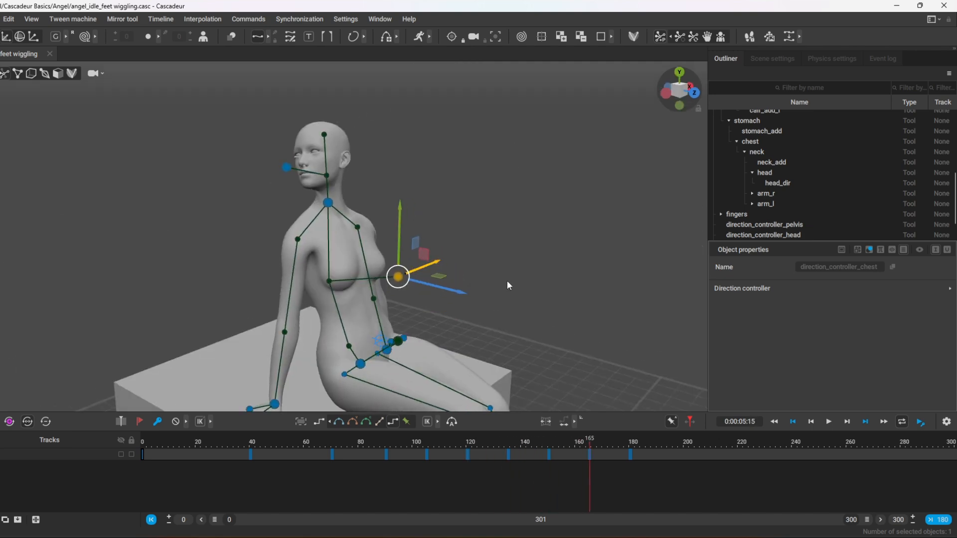
left_click_drag(439, 261, 436, 263)
Review the pose at frame 180 and add a keyframe at frame 195.
left_click_drag(591, 482, 630, 481)
mouse_move(543, 284)
left_mouse_down("alt")
mouse_move(481, 290)
mouse_move(491, 280)
mouse_move(534, 287)
left_mouse_up("alt")
scroll(543, 270, "down", 3)
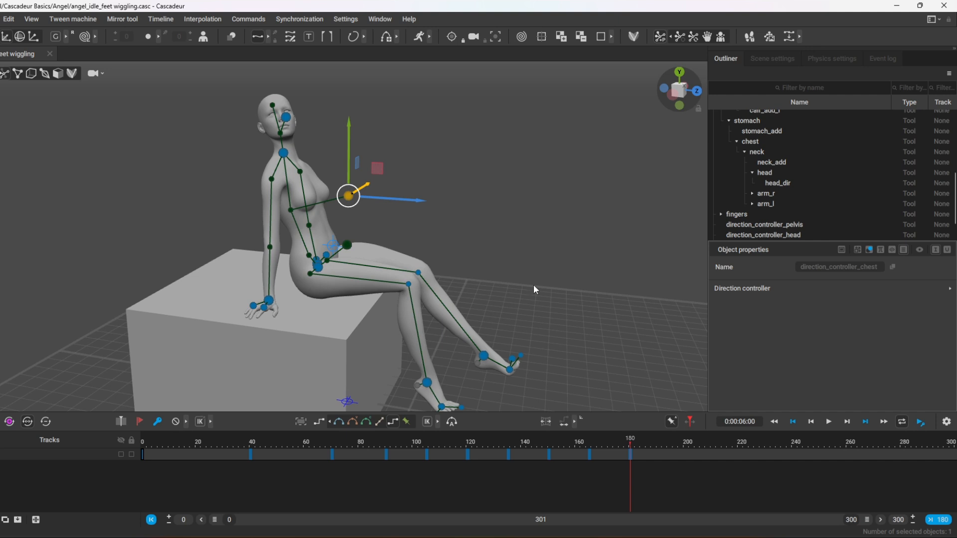
left_click_drag(537, 288, 571, 279, "alt")
left_click_drag(612, 481, 672, 522)
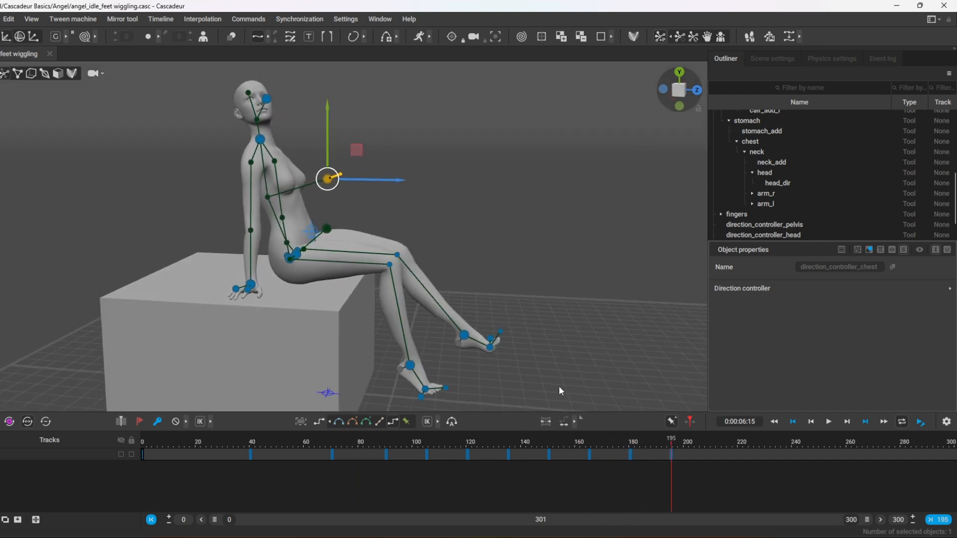
Select all foot and toe controllers of both legs at frame 165 and return to frame 195.
scroll(559, 386, "up", 3)
middle_click_drag(559, 387, 523, 325, "alt")
left_click_drag(523, 325, 490, 285, "alt")
left_click_drag(647, 473, 590, 478)
left_click_drag(410, 269, 586, 385)
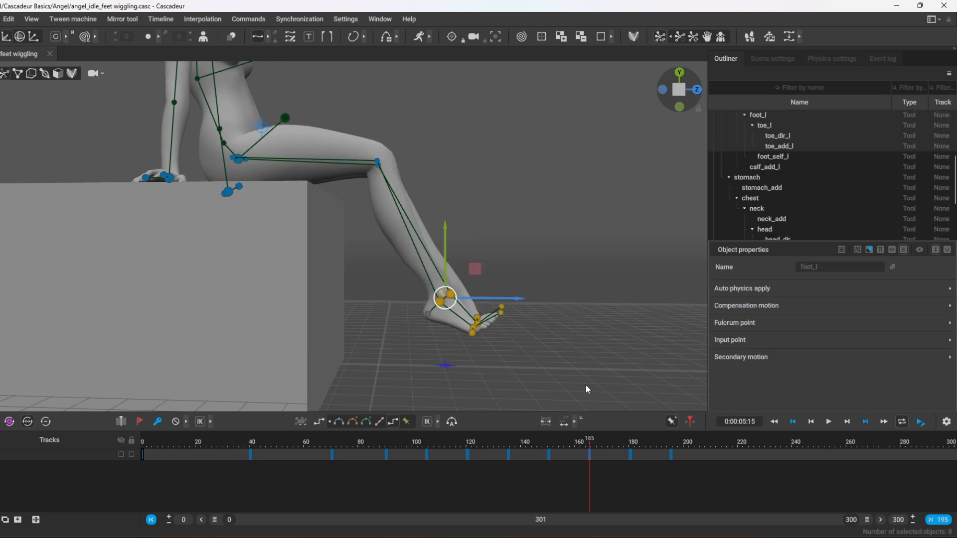
left_click_drag(590, 474, 672, 477)
At frame 195, rotate the right hand with the rotation tool to adjust how it rests on the block.
left_click_drag(339, 279, 180, 334, "alt")
left_click(357, 196)
middle_click_drag(305, 234, 280, 340, "alt")
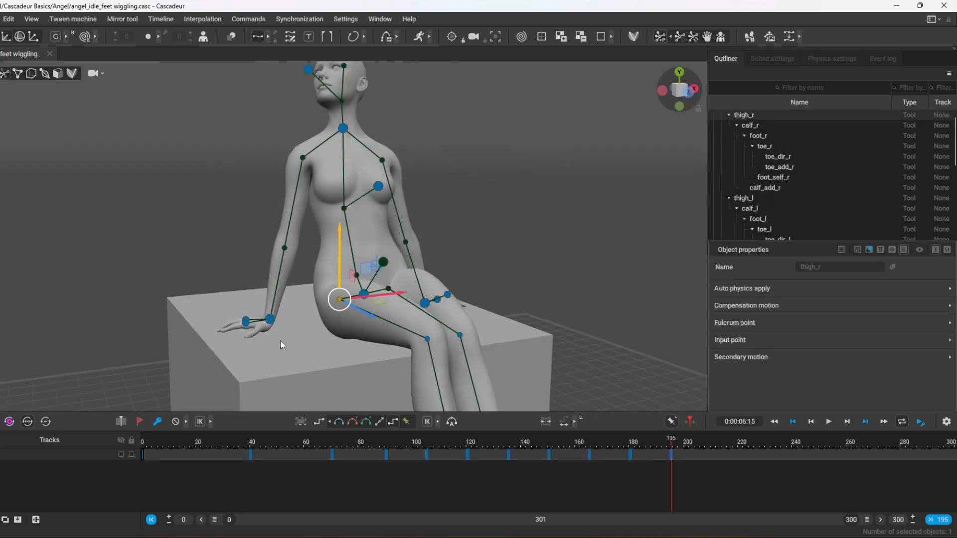
left_click(270, 319)
left_click_drag(249, 299, 93, 128, "alt")
key("e")
left_click_drag(204, 300, 224, 284)
Go back through frame 40 to frame 70 and rotate the hand resting on the block.
left_click_drag(299, 289, 509, 317, "alt")
left_click(580, 306)
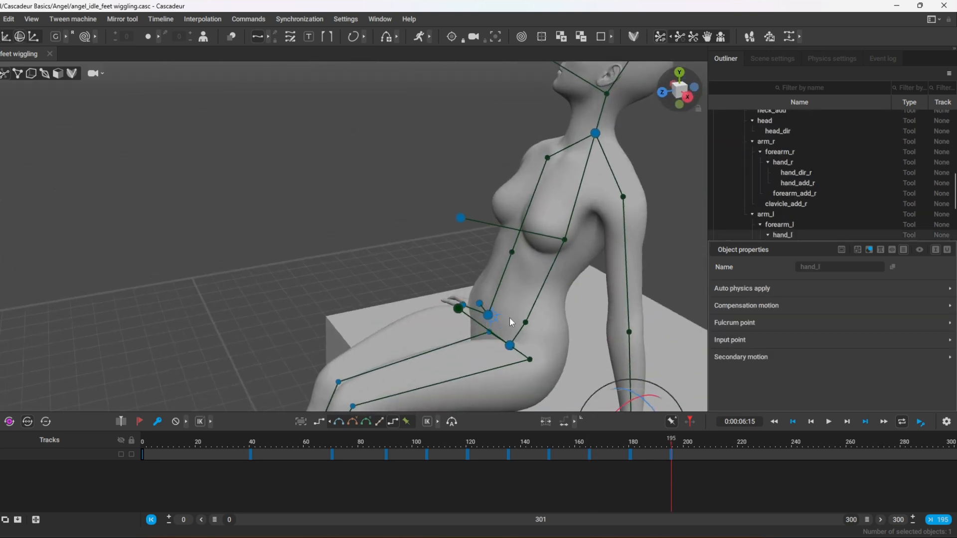
middle_click_drag(509, 318, 360, 167, "alt")
left_click_drag(675, 478, 251, 476)
left_click(173, 274)
left_click_drag(471, 298, 196, 295, "alt")
left_click_drag(254, 462, 333, 461)
left_click_drag(172, 297, 184, 296)
left_click_drag(195, 289, 453, 250, "alt")
At frame 105, rotate the left hand and then the right hand slightly.
left_click(459, 230)
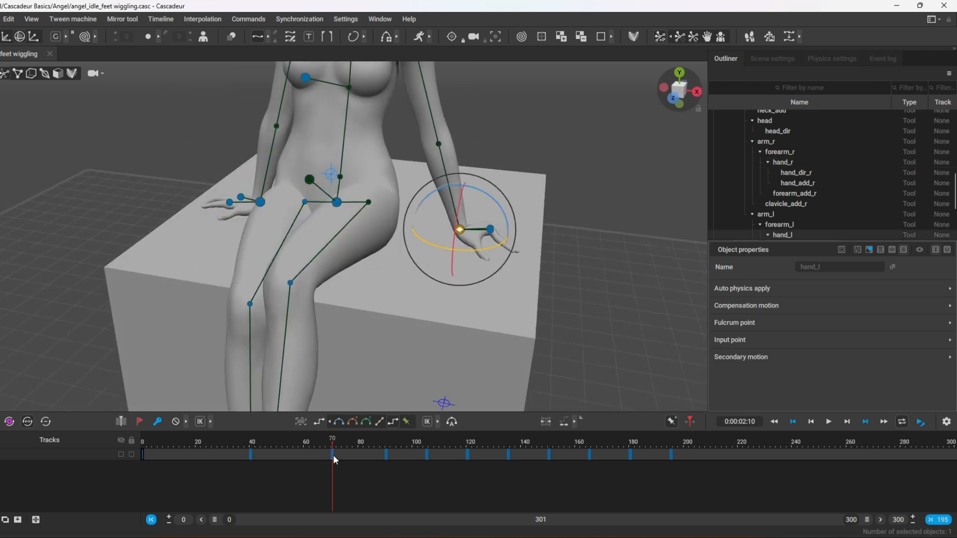
left_click_drag(333, 456, 427, 488)
left_click_drag(459, 250, 469, 250)
left_click(260, 202)
left_click_drag(281, 220, 268, 222)
At frame 165, rotate the left and right hands slightly to follow the body motion.
left_click_drag(427, 483, 590, 486)
left_click(459, 229)
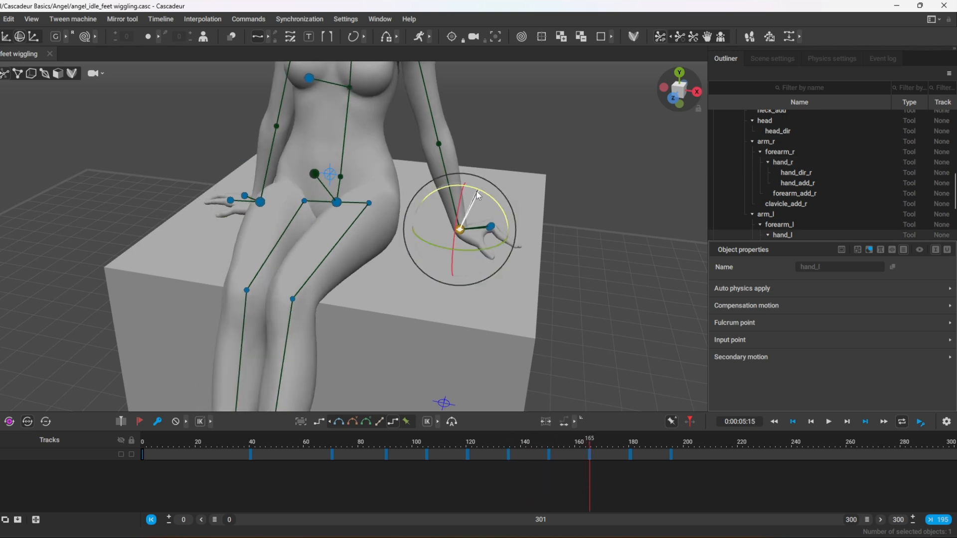
left_click_drag(477, 191, 486, 199)
left_click(261, 201)
left_click_drag(279, 222, 271, 228)
At frame 180, rotate the right hand slightly.
left_click_drag(590, 486, 630, 490)
left_click_drag(444, 329, 473, 324, "alt")
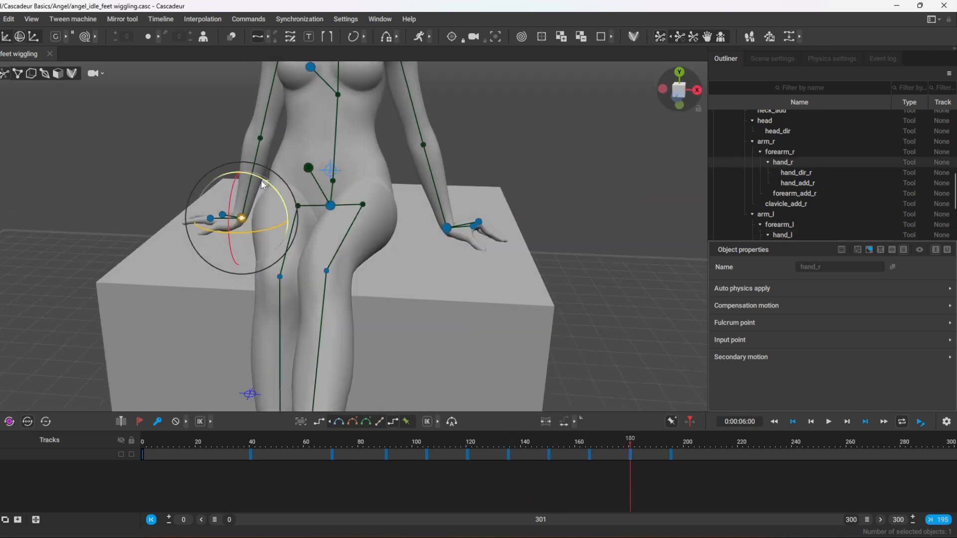
left_click_drag(261, 181, 270, 189)
Show the finger controllers and move the right index fingertip down at frame 180.
left_click(706, 36)
scroll(183, 213, "up", 3)
left_click(140, 201)
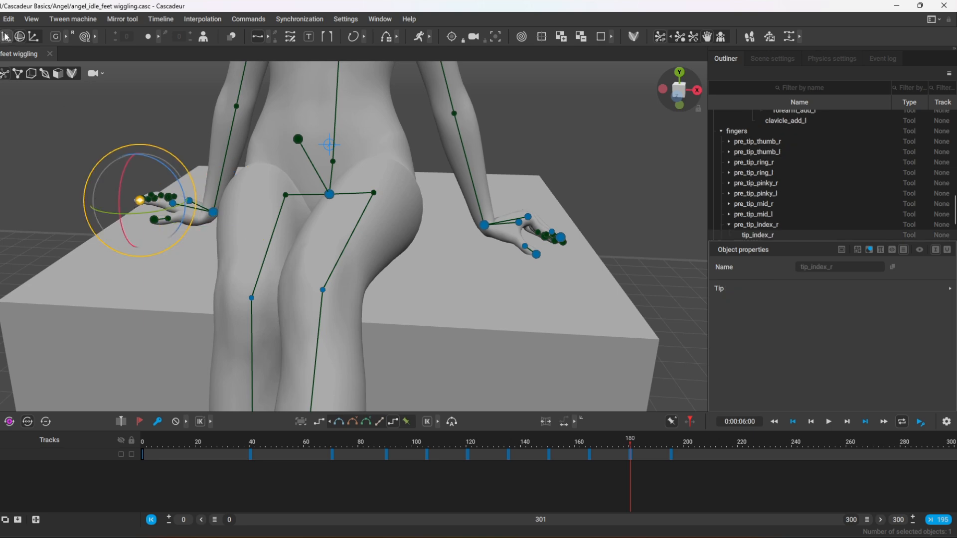
left_click(6, 36)
left_click_drag(136, 160, 137, 168)
At frame 180, lower the left index finger slightly using its tip and joint controllers.
left_click(561, 237)
left_click_drag(561, 239, 506, 290, "alt")
left_click_drag(629, 279, 641, 333)
left_click_drag(641, 333, 449, 322, "alt")
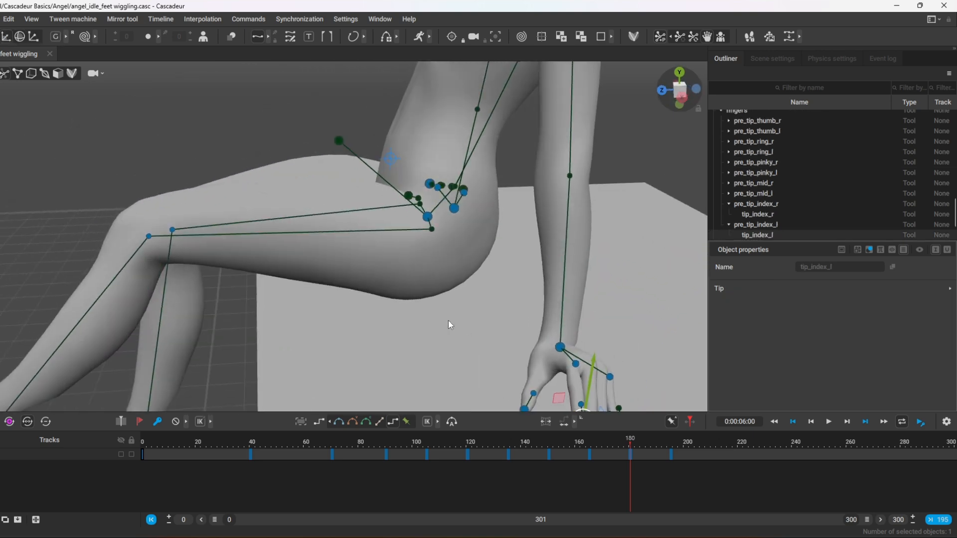
middle_click_drag(448, 322, 383, 220, "alt")
left_click_drag(471, 284, 471, 286)
left_click(489, 260)
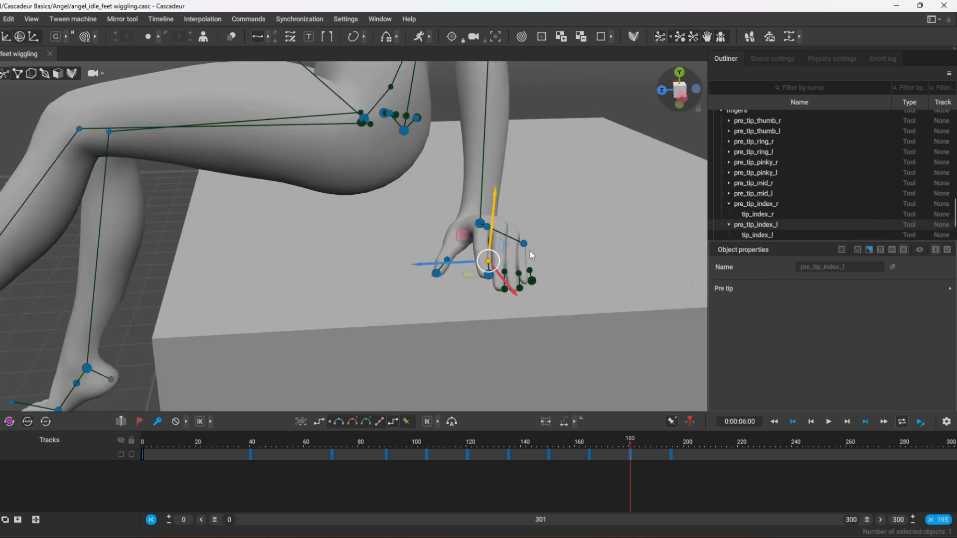
left_click(488, 275)
Check the pose at frame 195 and add a keyframe at frame 210.
left_click_drag(632, 474, 671, 475)
scroll(385, 321, "down", 5)
left_click_drag(385, 321, 574, 304, "alt")
scroll(573, 304, "up", 5)
middle_click_drag(573, 304, 516, 249, "alt")
scroll(492, 223, "down", 5)
left_click_drag(672, 486, 712, 486)
left_click(158, 422)
At frame 210, swing the right foot forward and move the left foot back.
scroll(419, 384, "up", 4)
middle_click_drag(421, 391, 388, 320, "alt")
mouse_move(715, 486)
left_mouse_down()
mouse_move(588, 497)
mouse_move(712, 497)
left_mouse_up()
left_click_drag(457, 367, 493, 326, "alt")
scroll(466, 309, "up", 3)
left_click(443, 305)
left_click_drag(471, 276, 491, 230)
left_click(19, 37)
left_click(457, 293)
left_click(5, 37)
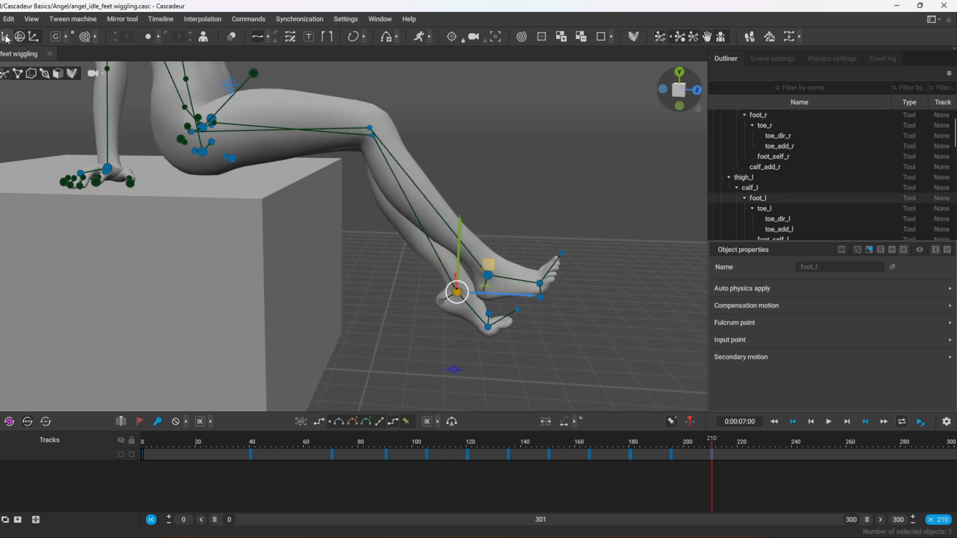
left_click_drag(489, 266, 424, 295)
left_click(488, 275)
left_click_drag(520, 248, 527, 267)
Shift the right foot slightly outward at frame 210 and the left foot slightly outward at frame 180.
left_click_drag(449, 319, 144, 344, "alt")
left_click_drag(377, 349, 371, 348)
left_click_drag(711, 471, 631, 478)
left_click(368, 325)
left_click_drag(414, 325, 420, 325)
Shift the right foot slightly outward at frame 150 and the left foot slightly outward at frame 120.
left_click_drag(630, 496, 549, 498)
left_click(329, 338)
left_click_drag(378, 337, 372, 337)
left_click_drag(549, 486, 468, 483)
left_click(368, 337)
left_click_drag(416, 335, 421, 335)
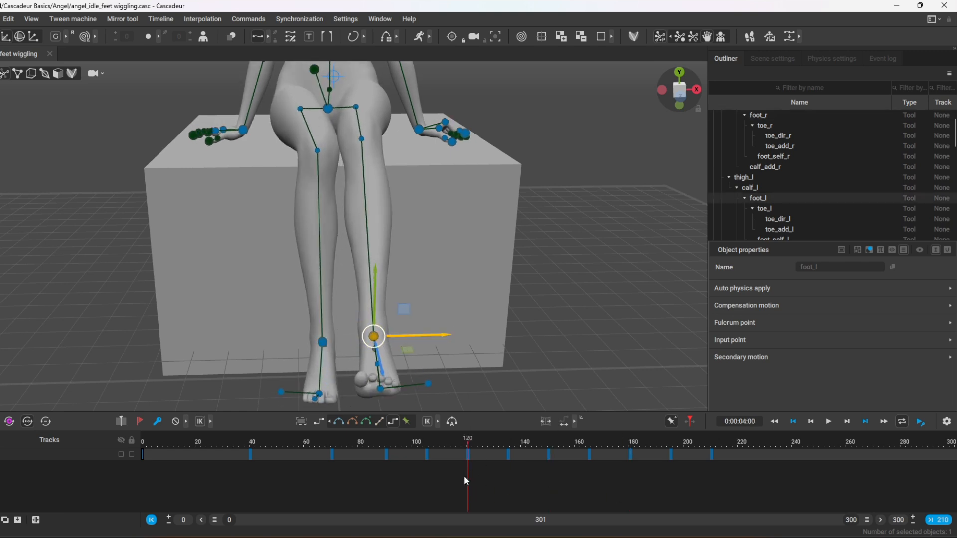
Return to frame 210, shift the upper body sideways at the neck and adjust the head direction.
left_click_drag(464, 481, 711, 486)
left_click(330, 339)
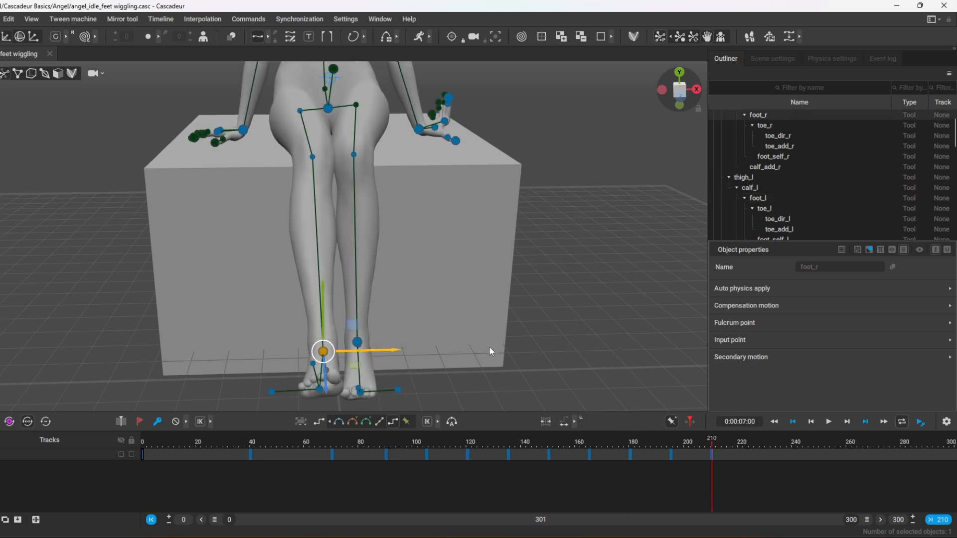
left_click_drag(489, 347, 579, 338, "alt")
scroll(479, 285, "down", 5)
middle_click_drag(479, 284, 483, 366, "alt")
left_click(248, 178)
left_click_drag(370, 233, 279, 244, "alt")
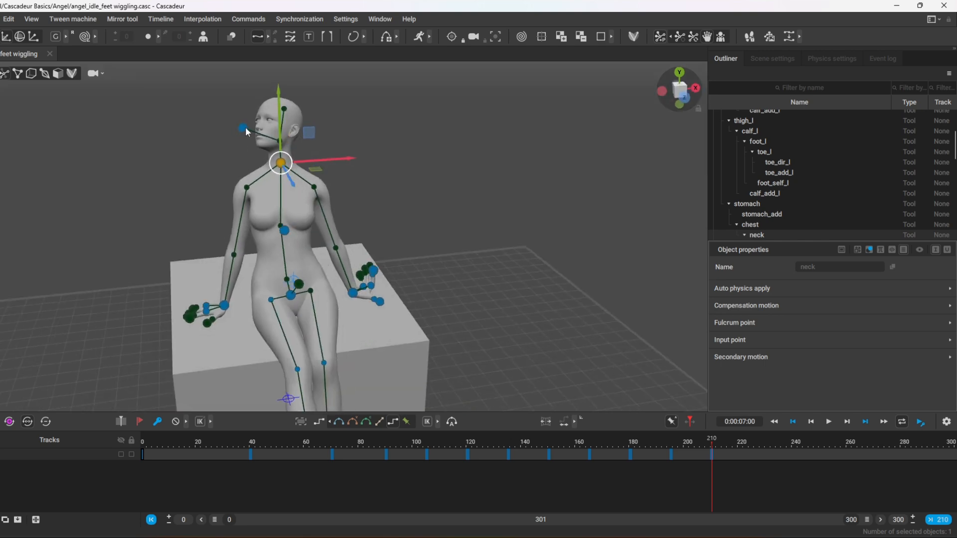
left_click(243, 128)
left_click_drag(249, 137, 334, 149, "alt")
left_click_drag(279, 160, 290, 160)
At frame 210, rotate the right hand slightly.
left_click_drag(319, 200, 231, 205, "alt")
left_click(229, 312)
key("e")
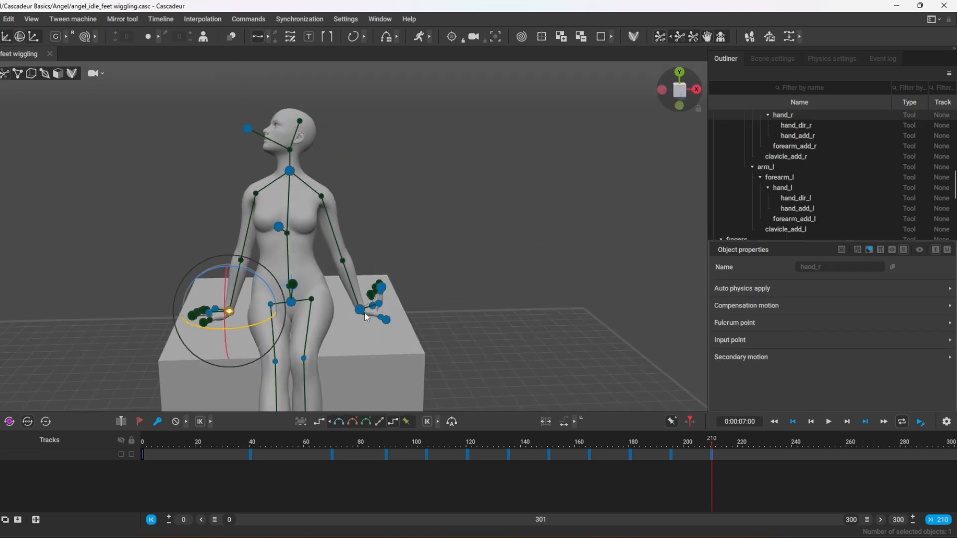
Deactivate the left thumb and index finger controllers at frames 210 and 195.
scroll(365, 313, "up", 4)
left_click(407, 316)
left_click(403, 339, "shift")
left_click(414, 364, "shift")
left_click_drag(458, 326, 369, 316, "alt")
middle_click_drag(379, 339, 357, 235, "alt")
scroll(398, 279, "up", 3)
left_click(438, 296)
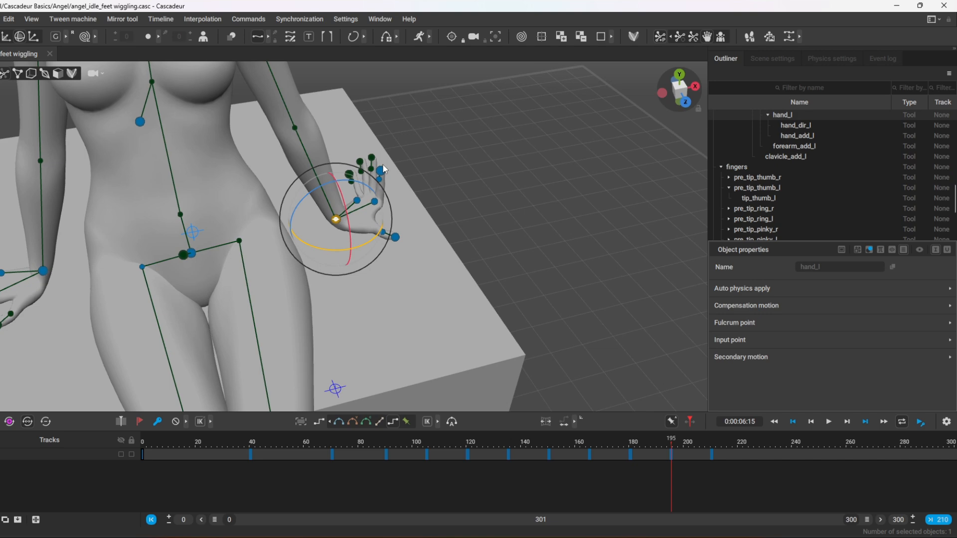
left_click(394, 238)
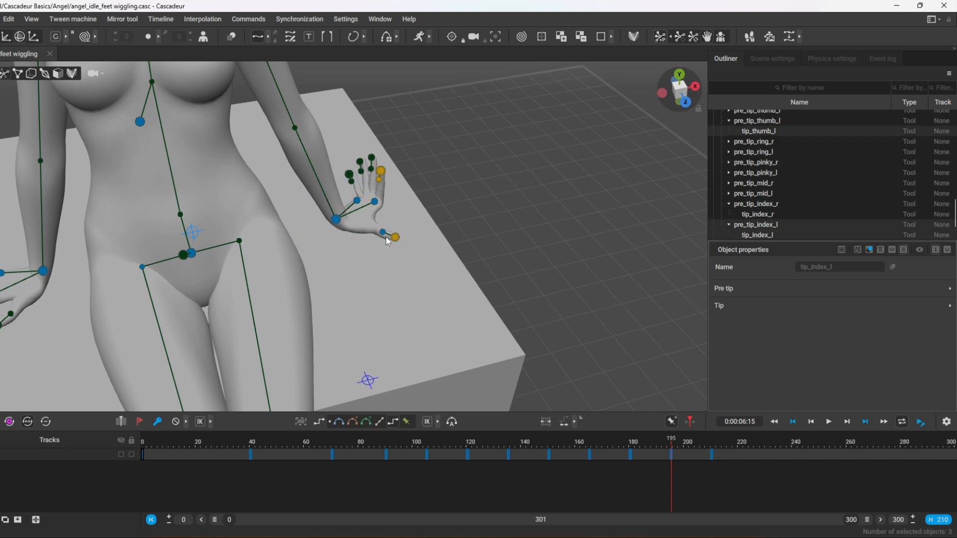
left_click(382, 233, "shift")
key("r")
At frame 195, move the left index fingertip down slightly and rotate the left hand.
left_click(429, 294)
left_click_drag(429, 294, 294, 255, "alt")
left_click(504, 321)
key("w")
left_click_drag(501, 278, 643, 329)
scroll(549, 319, "up", 2)
left_click_drag(573, 278, 573, 286)
left_click_drag(498, 299, 150, 304, "alt")
left_click(531, 347)
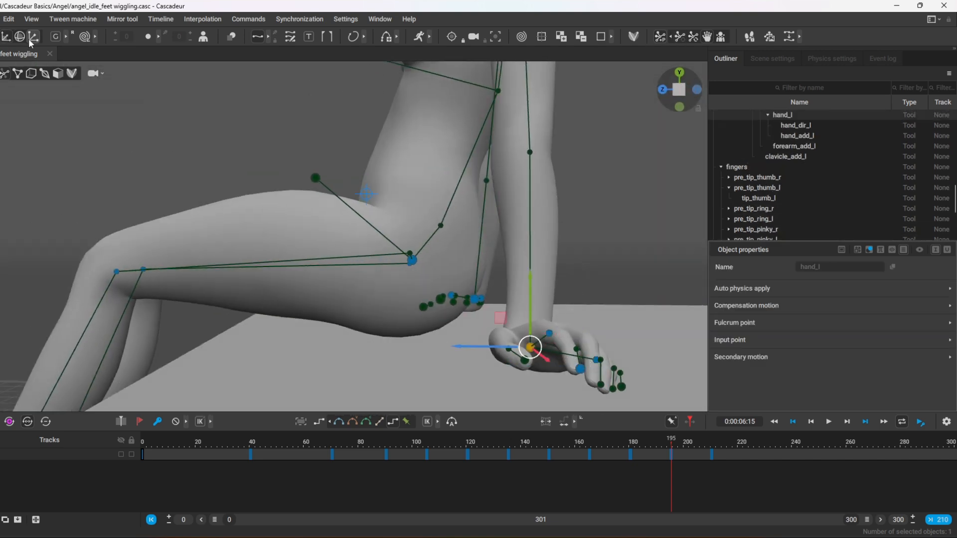
left_click(21, 37)
left_click_drag(523, 354, 653, 337)
scroll(534, 328, "down", 5)
Review the pose at frame 210 and add a keyframe at frame 225.
left_click(712, 474)
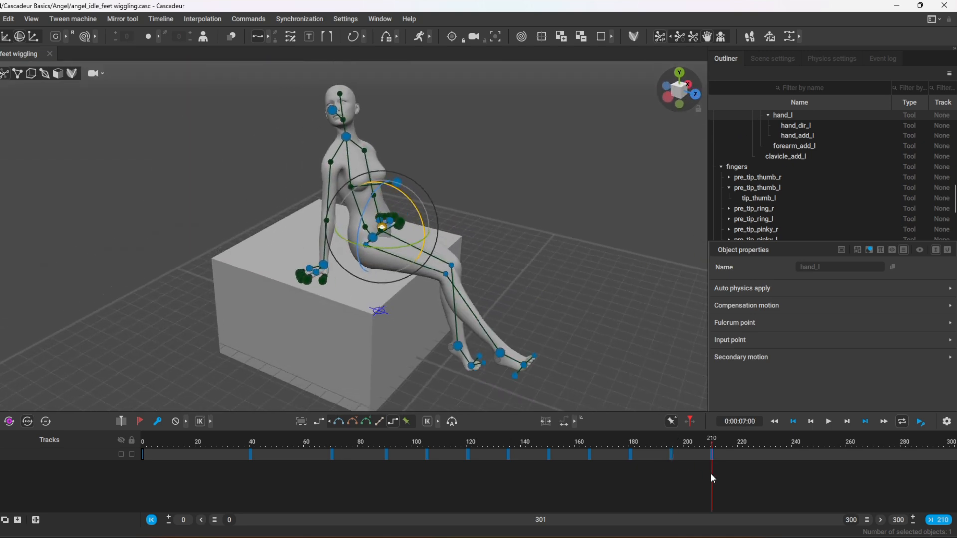
left_click_drag(663, 388, 600, 265, "alt")
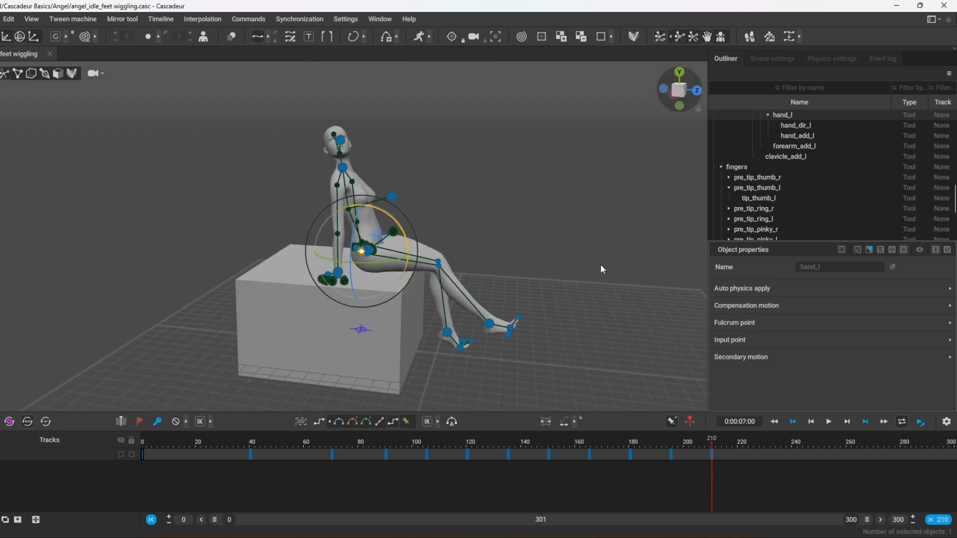
left_click_drag(656, 474, 753, 486)
left_click(158, 422)
At frame 225, swing the left foot forward, move the right foot back and rotate the feet to match.
scroll(387, 375, "up", 5)
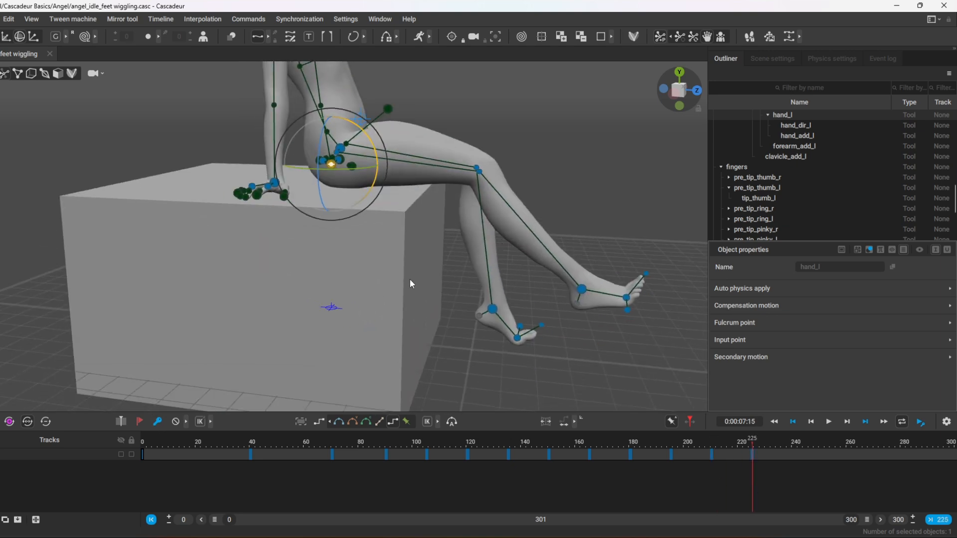
left_click(493, 309)
left_click(6, 37)
left_click_drag(448, 309, 471, 279, "alt")
left_click_drag(535, 253, 570, 234)
left_click(594, 252)
left_click(20, 36)
left_click_drag(625, 221, 545, 241)
left_click_drag(424, 209, 399, 214, "alt")
left_click(545, 265)
left_click_drag(560, 220, 549, 219)
left_click_drag(451, 239, 279, 299, "alt")
At frame 225, rotate the right hand and then the left hand to follow the body.
left_click(336, 184)
left_click_drag(309, 254, 411, 304, "alt")
left_click_drag(285, 283, 150, 271, "alt")
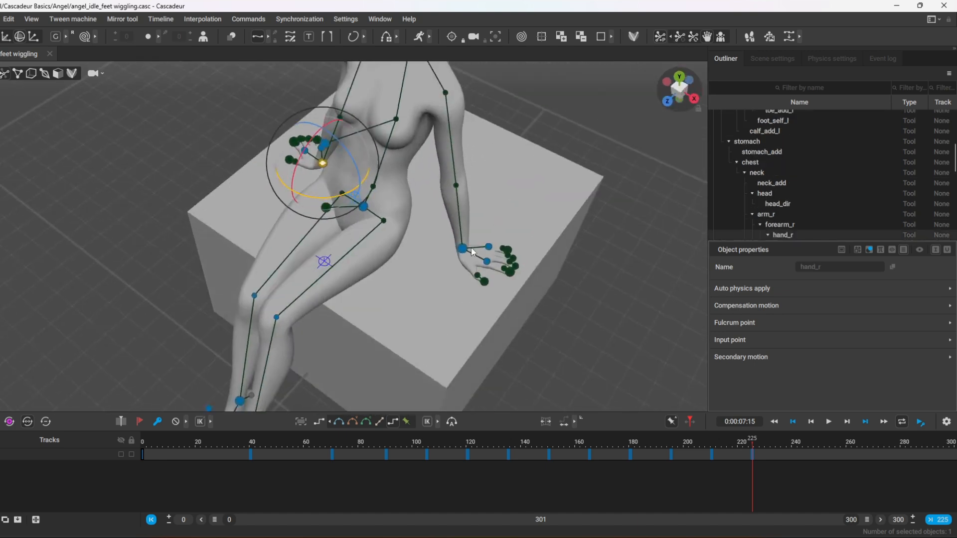
left_click(463, 248)
left_click_drag(481, 280, 444, 282)
At frame 225, adjust the neck, the head tilt and the head direction.
left_click_drag(349, 304, 259, 274, "alt")
left_click(361, 113)
left_click_drag(333, 90, 327, 101)
left_click_drag(280, 149, 420, 175, "alt")
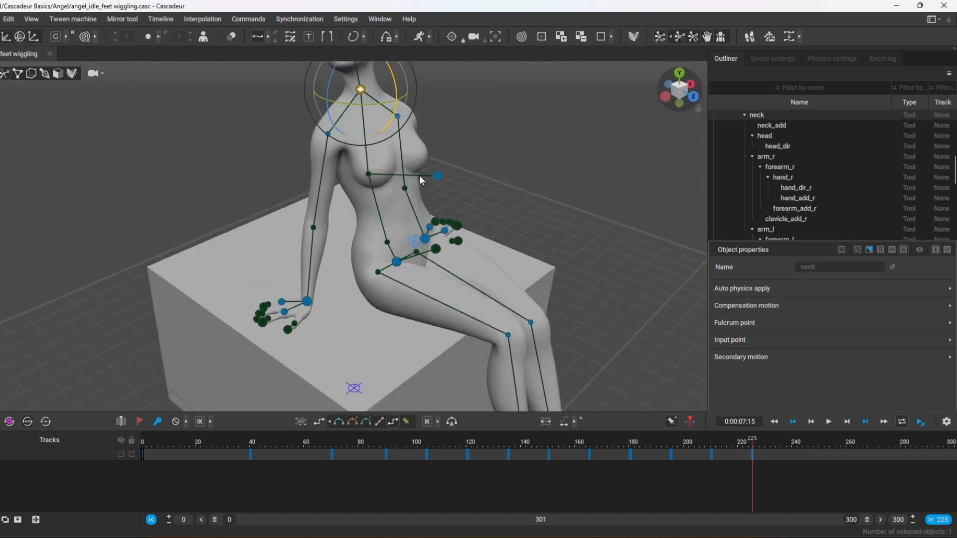
middle_click_drag(420, 175, 420, 299, "alt")
left_click(324, 186)
key("w")
left_click_drag(162, 162, 380, 153, "alt")
left_click(342, 155)
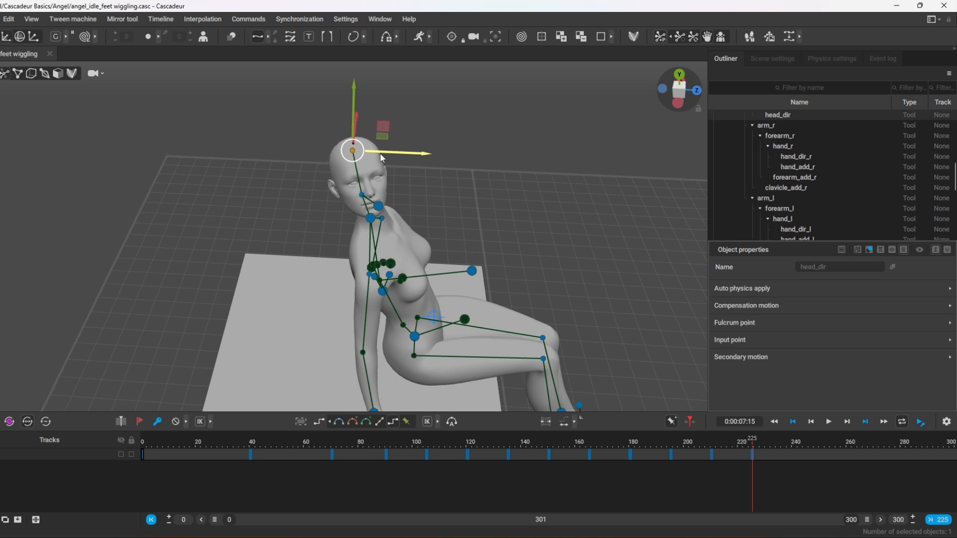
left_click(372, 207)
Add a keyframe at frame 240 and move the head direction controller slightly.
scroll(504, 246, "down", 4)
left_click_drag(407, 210, 491, 220, "alt")
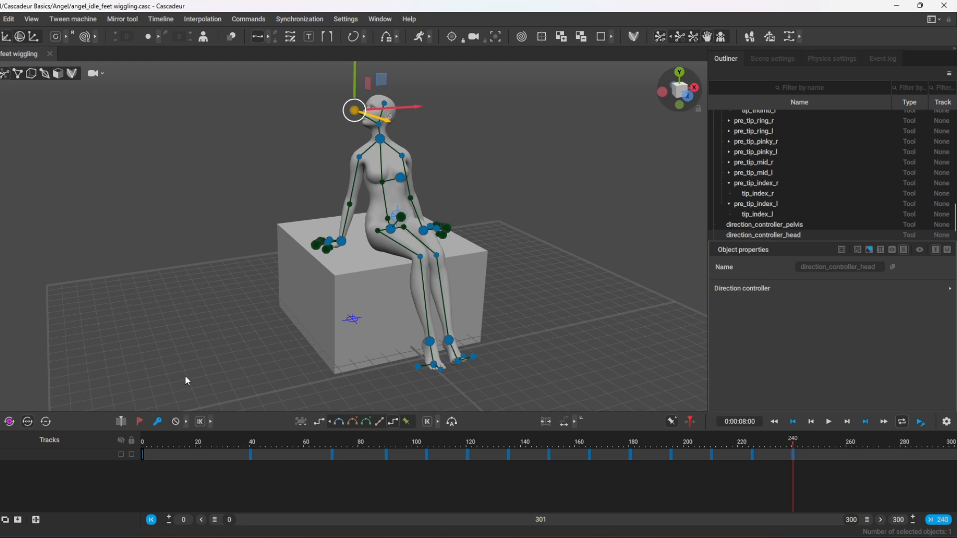
left_click_drag(187, 381, 374, 325, "alt")
middle_click_drag(506, 226, 405, 303, "alt")
scroll(404, 304, "up", 5)
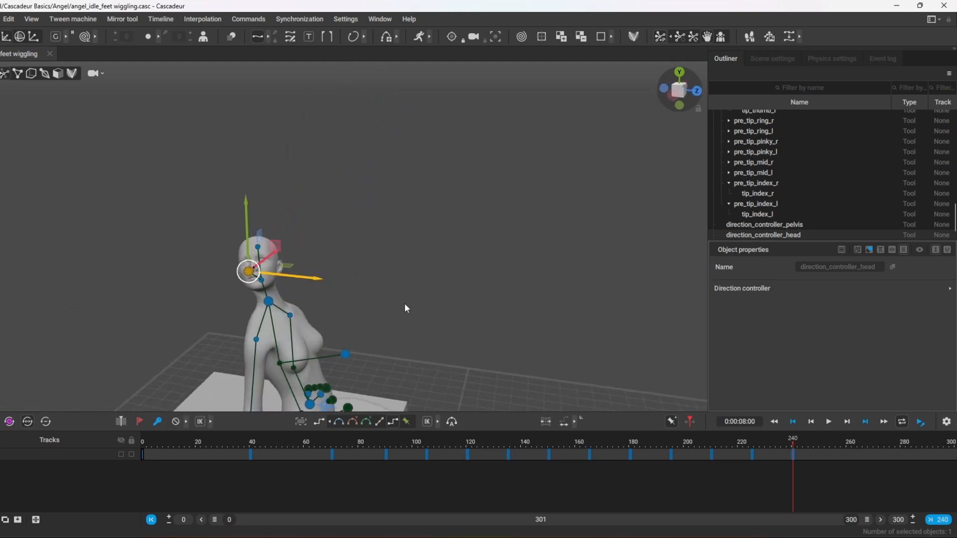
left_click_drag(405, 303, 524, 244, "alt")
left_click_drag(299, 169, 293, 184)
Deactivate the left and right upper-arm controllers at frame 240.
middle_click_drag(536, 350, 520, 255, "alt")
left_click_drag(520, 255, 663, 253, "alt")
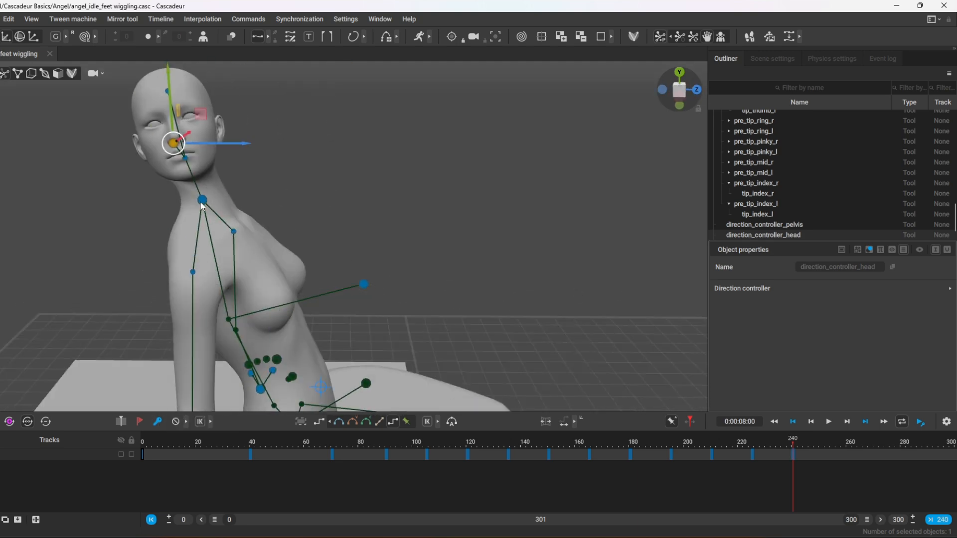
left_click(192, 271)
left_click(231, 230, "shift")
left_click(680, 37)
left_click(476, 285)
At frame 240, move the neck slightly and turn the chest with its direction controller.
left_click(202, 200)
left_click_drag(230, 174, 236, 175)
left_click(364, 284)
middle_click_drag(488, 294, 389, 318, "alt")
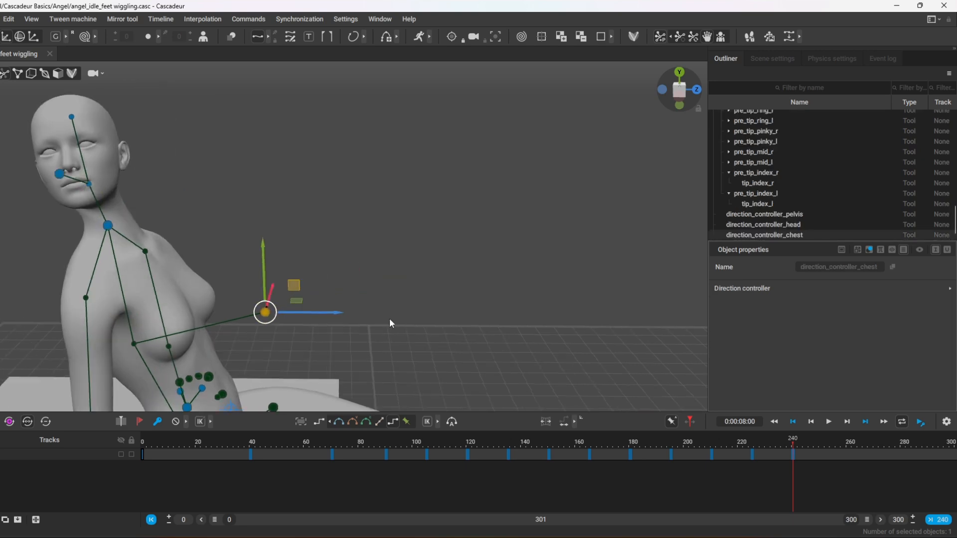
left_click_drag(390, 318, 279, 356, "alt")
left_click_drag(319, 240, 326, 238)
left_click_drag(448, 294, 478, 302, "alt")
At frame 240, rotate the right and left hands slightly.
left_click(211, 284)
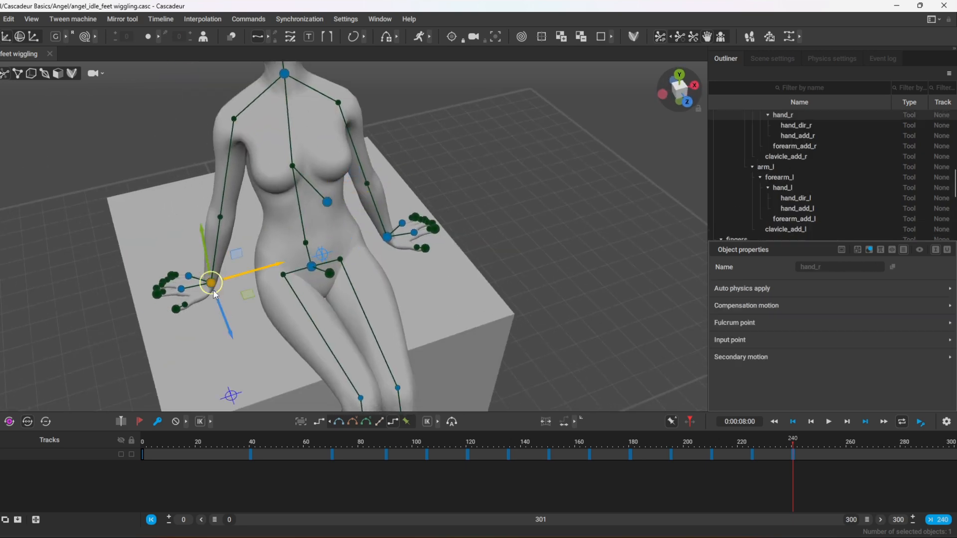
left_click(388, 236)
left_click_drag(388, 236, 572, 222, "alt")
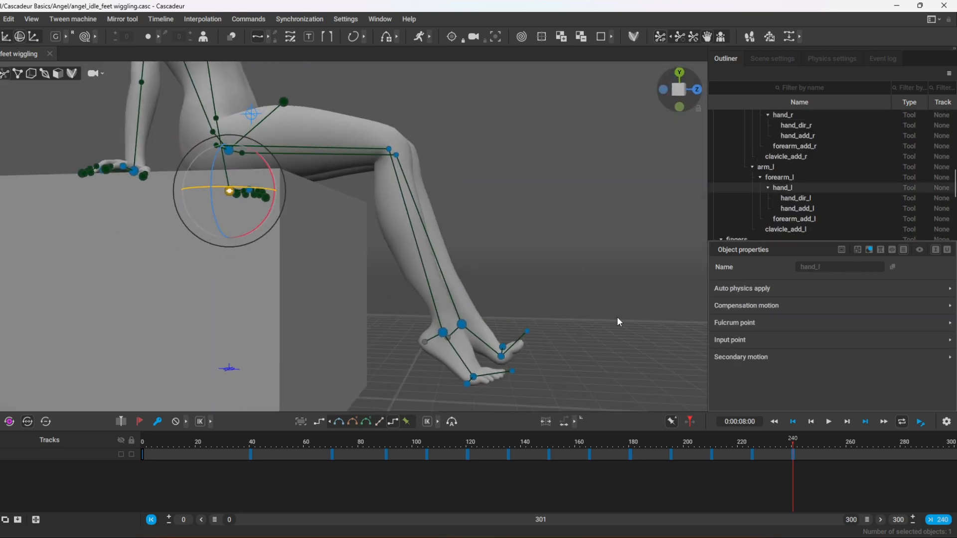
left_click_drag(782, 479, 792, 499)
At frame 240, move the left foot and then the right foot back.
left_click(461, 324)
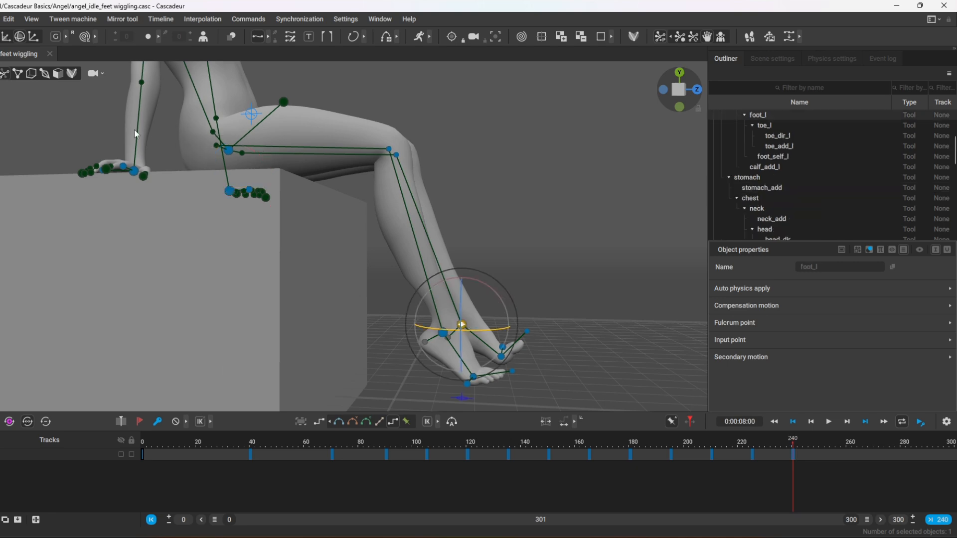
key("w")
left_click_drag(498, 297, 448, 314)
left_click(443, 333)
left_click_drag(546, 246, 414, 249, "alt")
scroll(438, 339, "up", 2)
left_click(499, 347)
left_click_drag(539, 352, 505, 357)
left_click(457, 354)
Add a keyframe at frame 260 and turn the head toward the front with its direction controller.
left_click_drag(307, 327, 563, 219, "alt")
middle_click_drag(564, 219, 555, 339, "alt")
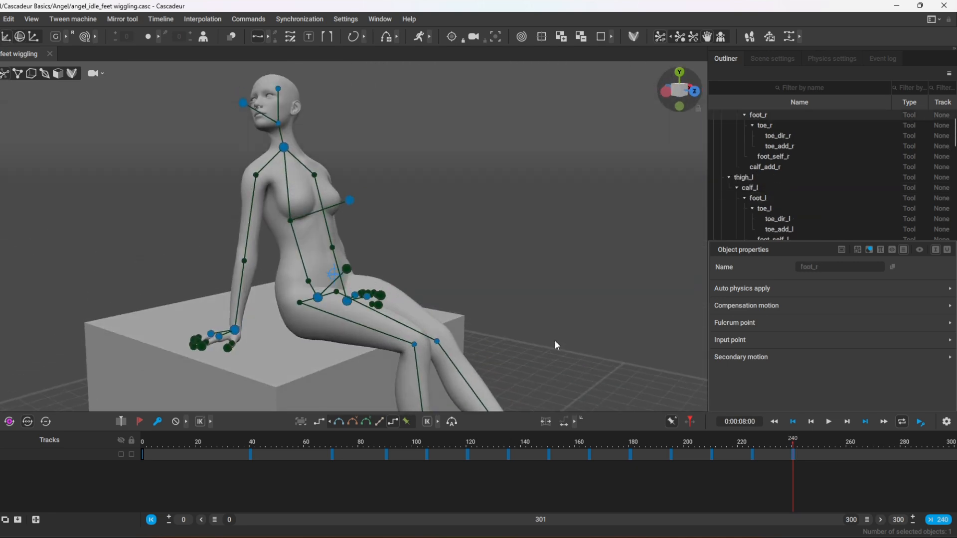
left_click_drag(554, 340, 741, 480, "alt")
left_click_drag(177, 370, 274, 165, "alt")
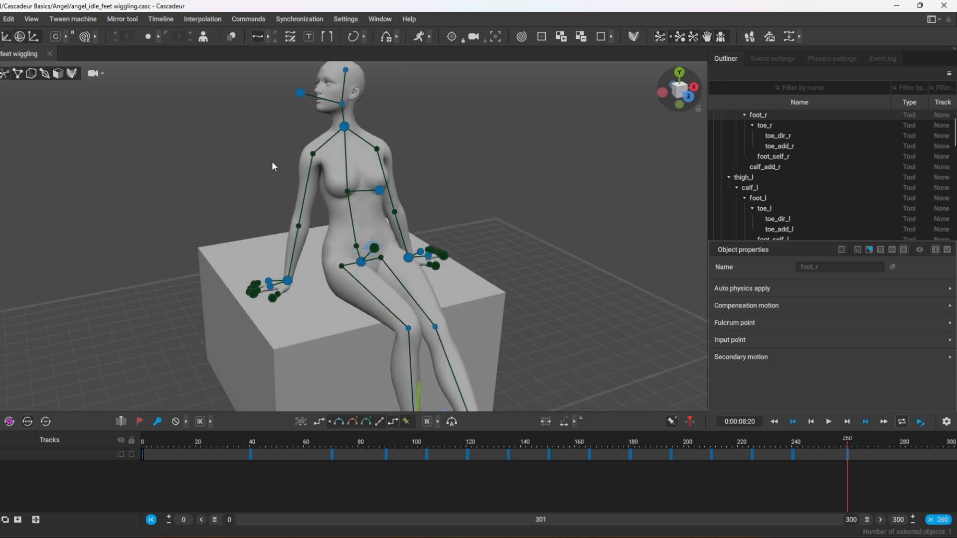
left_click(346, 70)
middle_click_drag(551, 133, 556, 171, "alt")
left_click(306, 133)
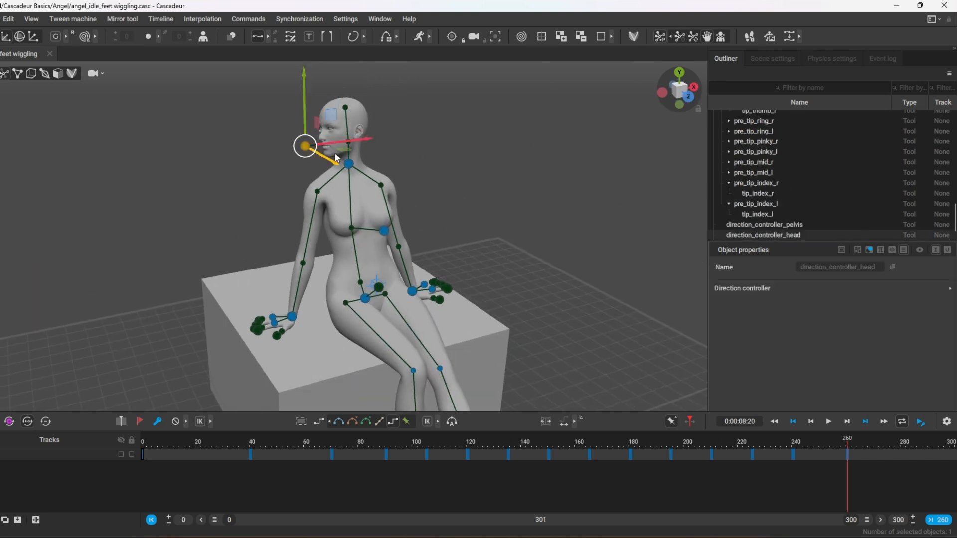
At frame 260, select the right hand, then bend the tip of the left index finger.
left_click(292, 317)
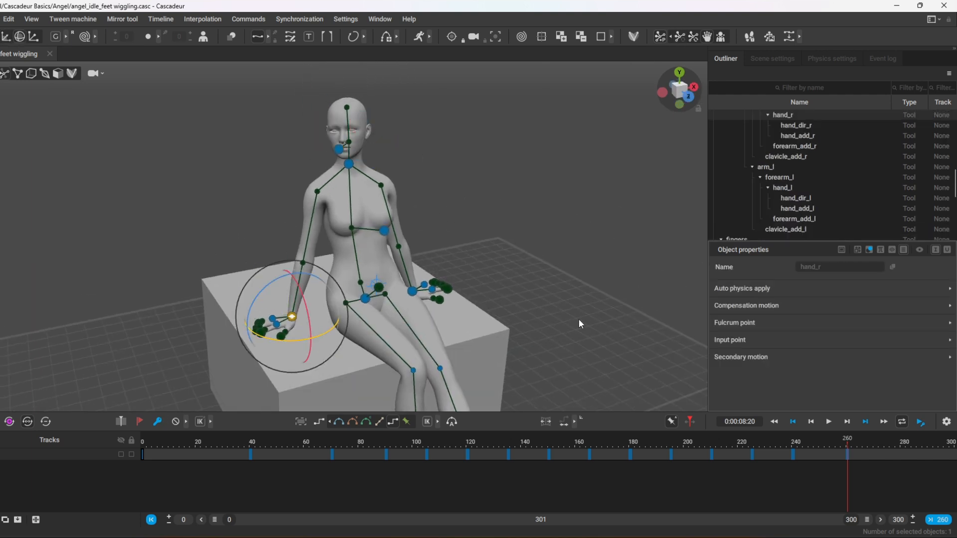
left_click_drag(580, 323, 449, 240, "alt")
left_click(405, 214)
left_click(485, 242)
scroll(499, 247, "up", 3)
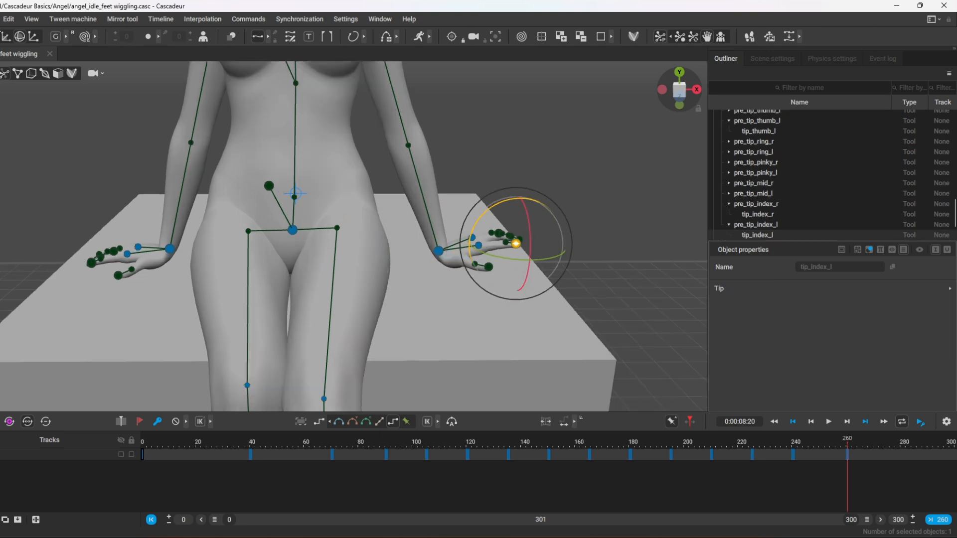
key("w")
left_click_drag(541, 202, 486, 299)
left_click_drag(578, 235, 574, 242)
Nudge a control point of the seated figure slightly and select the left thigh.
scroll(574, 242, "down", 3)
left_click_drag(299, 299, 495, 312, "alt")
left_click(267, 180)
left_click_drag(329, 190, 234, 214, "alt")
left_click_drag(305, 169, 299, 170)
left_click_drag(299, 170, 285, 187, "alt")
left_click(285, 231)
scroll(430, 311, "down", 4)
left_click_drag(430, 311, 491, 308, "alt")
scroll(491, 308, "up", 2)
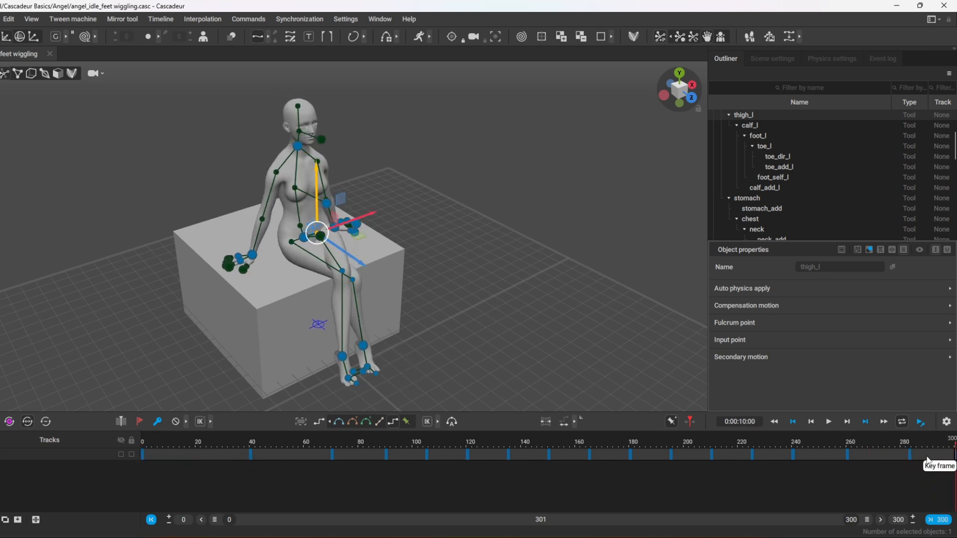
Apply interpolation across the whole timeline from frame 0 to 300 and play the animation.
left_click(449, 353)
mouse_move(448, 353)
left_mouse_down("alt")
mouse_move(480, 357)
mouse_move(444, 343)
left_mouse_up("alt")
left_click_drag(143, 455, 955, 455)
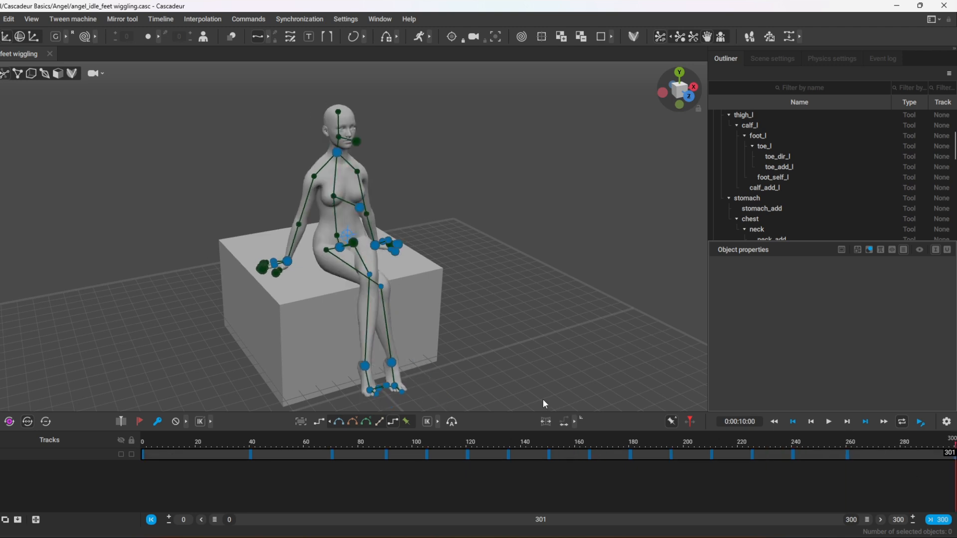
key("space")
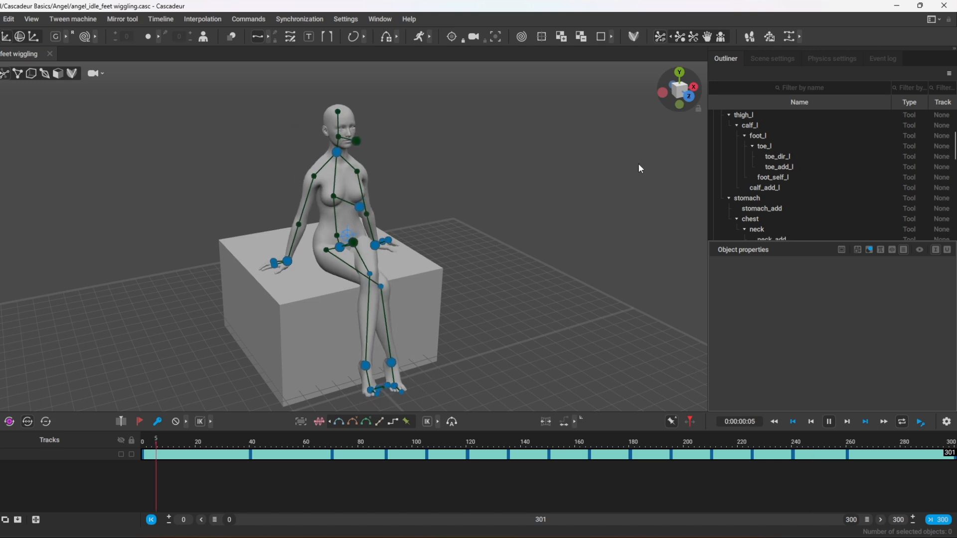
left_click(829, 425)
At frame 260, move the right foot slightly forward and up.
left_click(786, 485)
mouse_move(841, 486)
left_mouse_down()
mouse_move(799, 488)
mouse_move(847, 486)
left_mouse_up()
left_click_drag(462, 346, 560, 299, "alt")
scroll(457, 335, "up", 4)
left_click(339, 322)
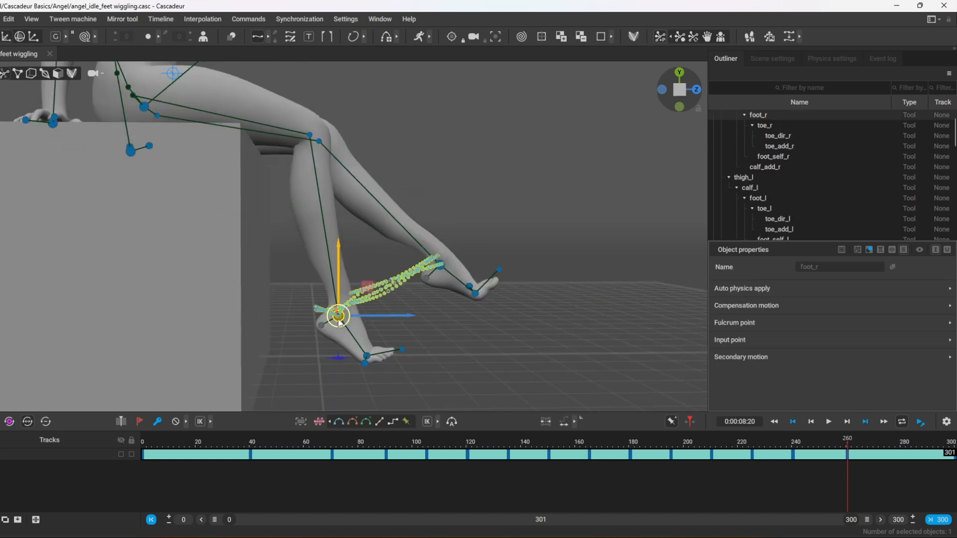
left_click_drag(367, 287, 388, 273)
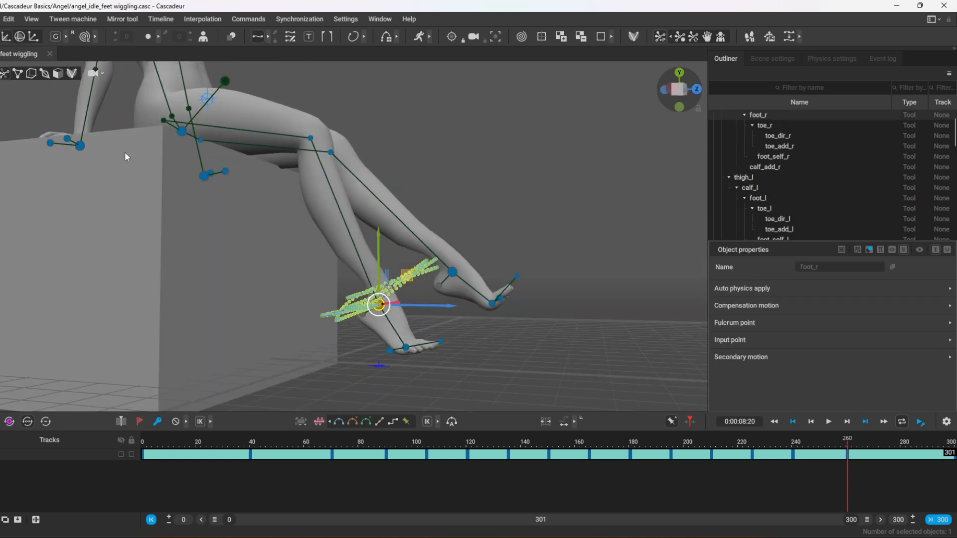
At frame 260, reposition the left foot and rotate it.
left_click(452, 272)
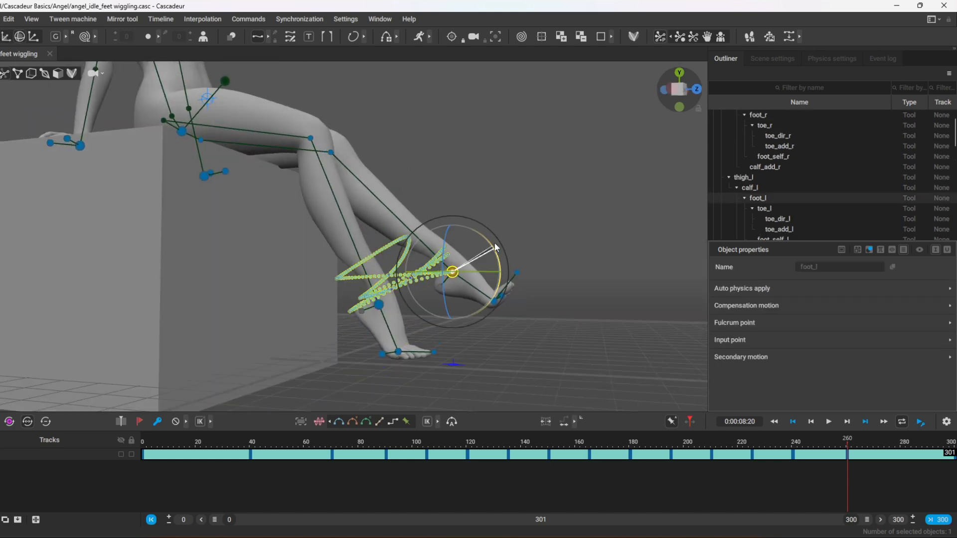
left_click(6, 38)
left_click_drag(471, 253, 269, 280)
left_click(19, 36)
left_click_drag(336, 276, 304, 282, "alt")
left_click_drag(309, 289, 463, 295)
Add a keyframe at frame 275 and adjust the right foot there.
left_click_drag(860, 477, 887, 477)
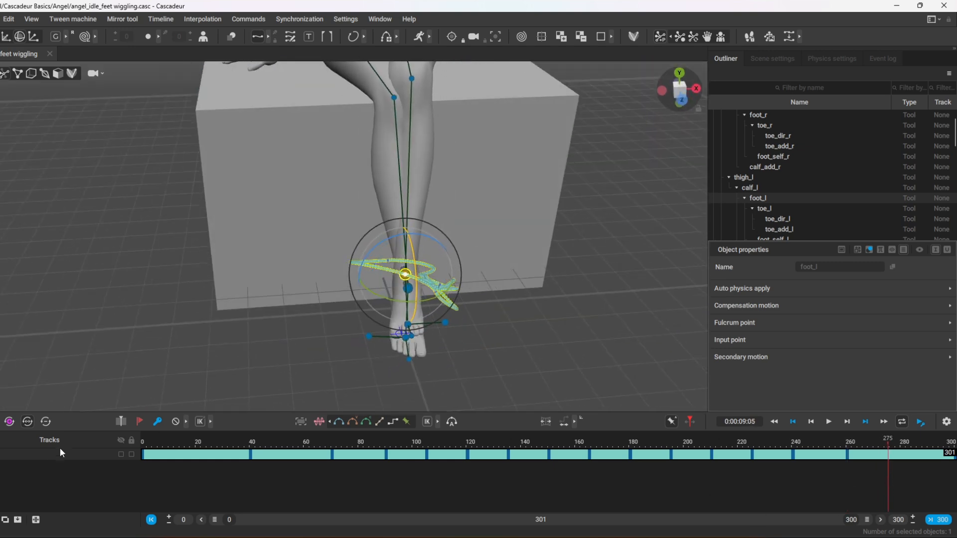
left_click_drag(259, 319, 364, 322, "alt")
left_click(351, 343)
left_click_drag(448, 355, 329, 363, "alt")
Play the animation from frame 0 and review the full body and foot motion.
left_click_drag(888, 474, 140, 486)
scroll(428, 239, "down", 5)
left_click_drag(429, 239, 495, 262, "alt")
middle_click_drag(495, 262, 587, 331, "alt")
scroll(587, 331, "up", 2)
left_click_drag(196, 322, 272, 320, "alt")
left_click(830, 423)
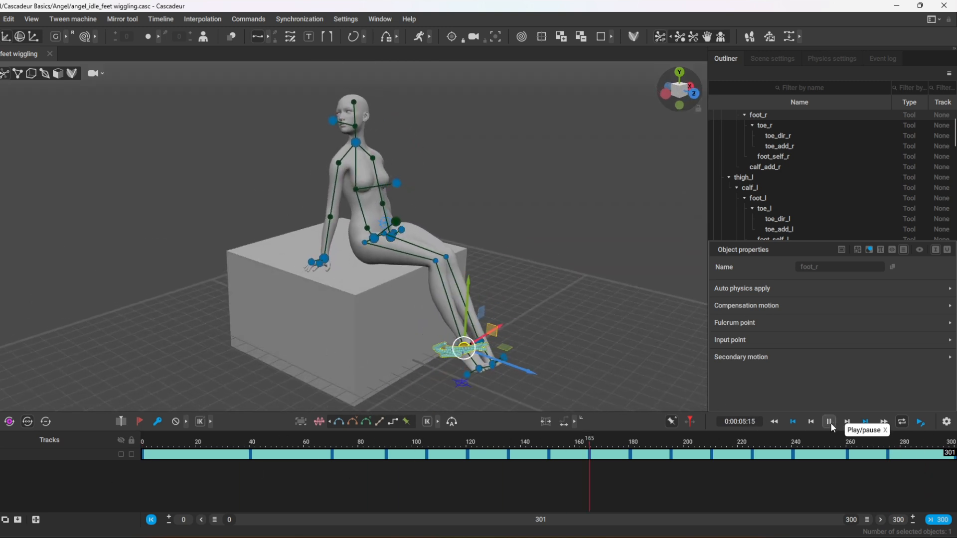
left_click(828, 423)
left_click_drag(588, 345, 542, 331, "alt")
Switch the viewport to mesh selection and delete the box the character sits on.
left_click(543, 331)
left_click(58, 74)
left_click(346, 359)
key("Delete")
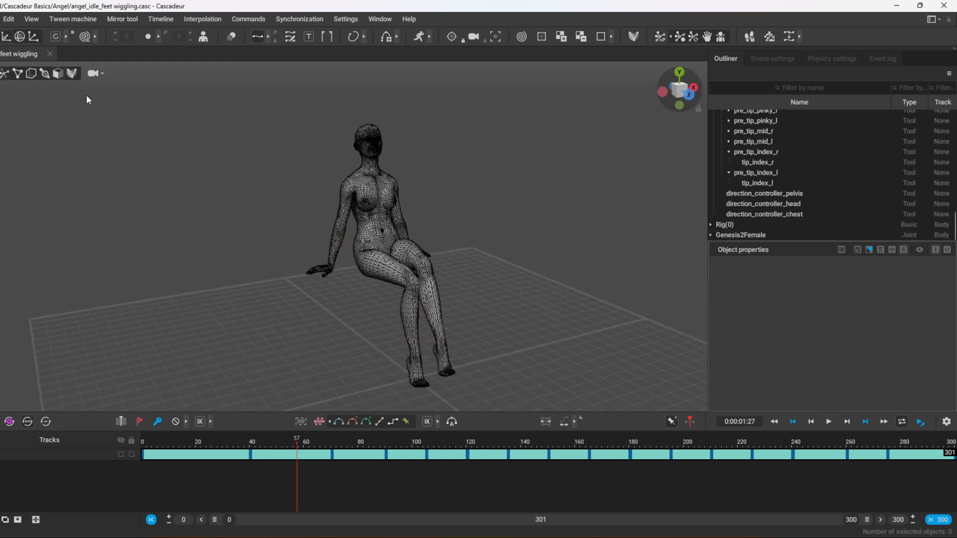
Export the character animation, then switch to DAZ Studio and open the scene angel idle_01.duf.
left_click(8, 20)
left_click(256, 22)
left_click(262, 157)
left_click(388, 301)
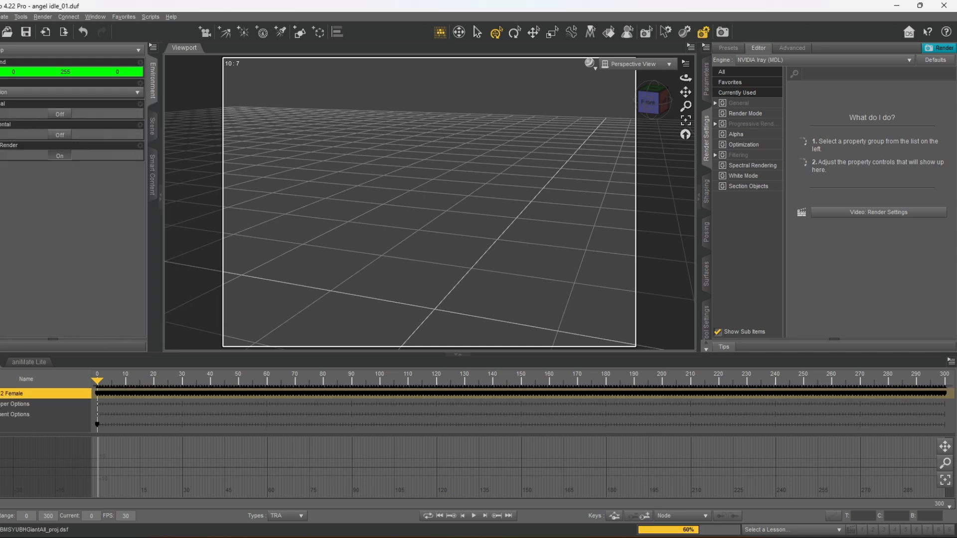
Expand the Angel Wings hierarchy and select the Wing Left, Wing Left Tip, Wing Right and Wing Right Tip bones.
left_click(153, 127)
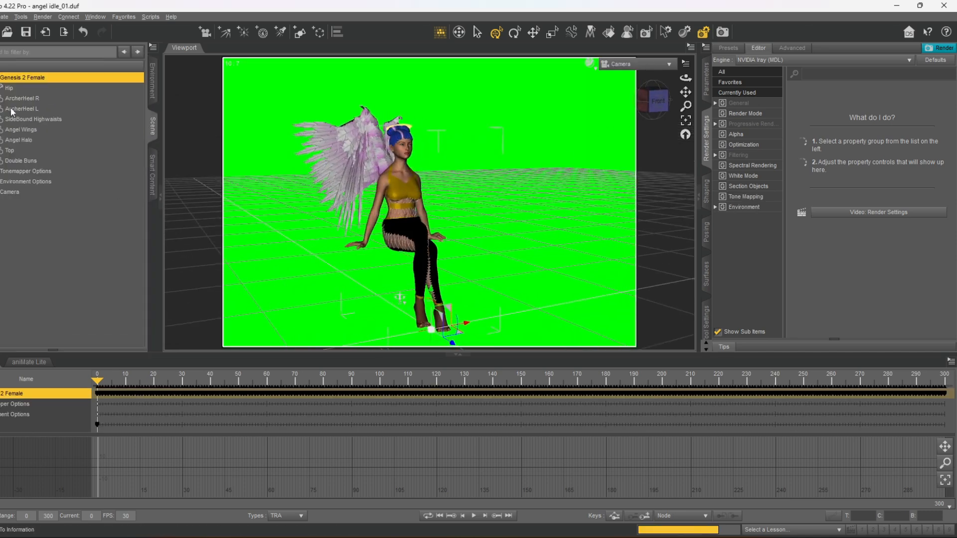
left_click(23, 131)
right_click(45, 130)
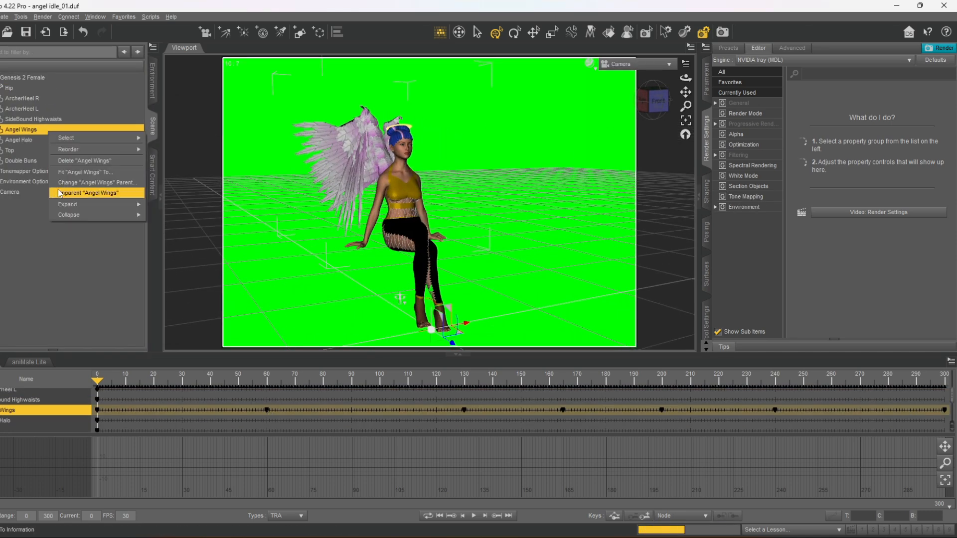
mouse_move(75, 206)
left_click(177, 216)
left_click(52, 182)
left_click(50, 193, "ctrl")
left_click(50, 203, "ctrl")
left_click(52, 213, "ctrl")
Select all keyframes of the four wing bones from frame 0 to 300, delete them and clear the selection.
scroll(114, 403, "up", 5)
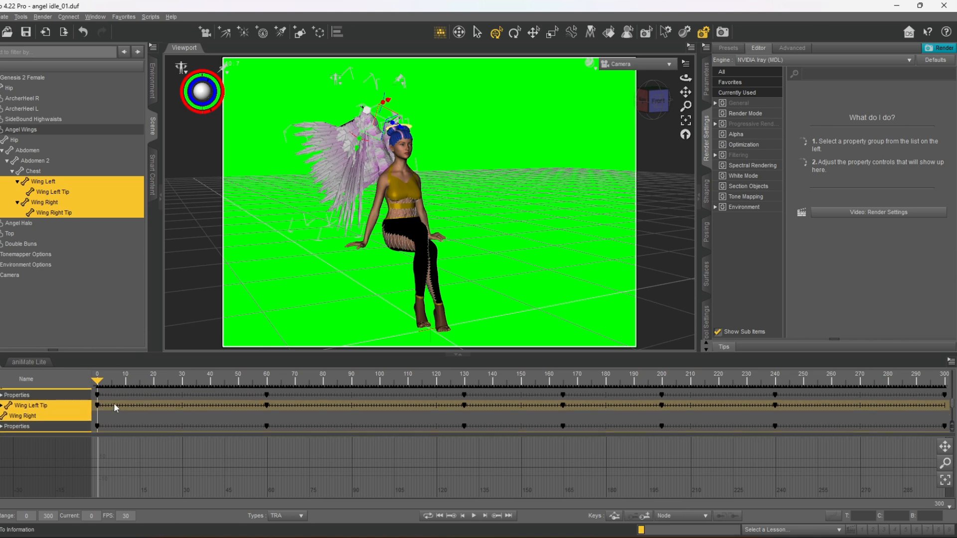
scroll(114, 403, "down", 2)
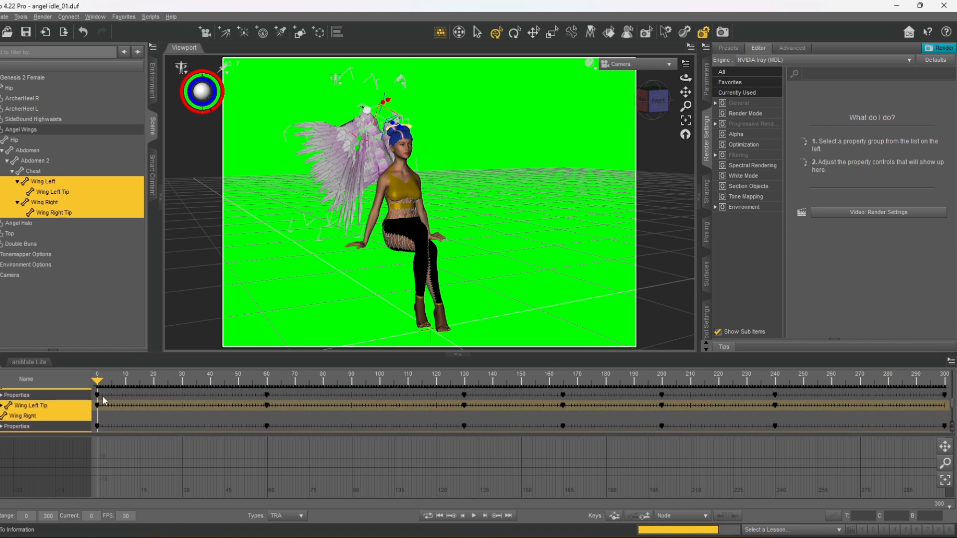
left_click(98, 394)
scroll(129, 412, "up", 2)
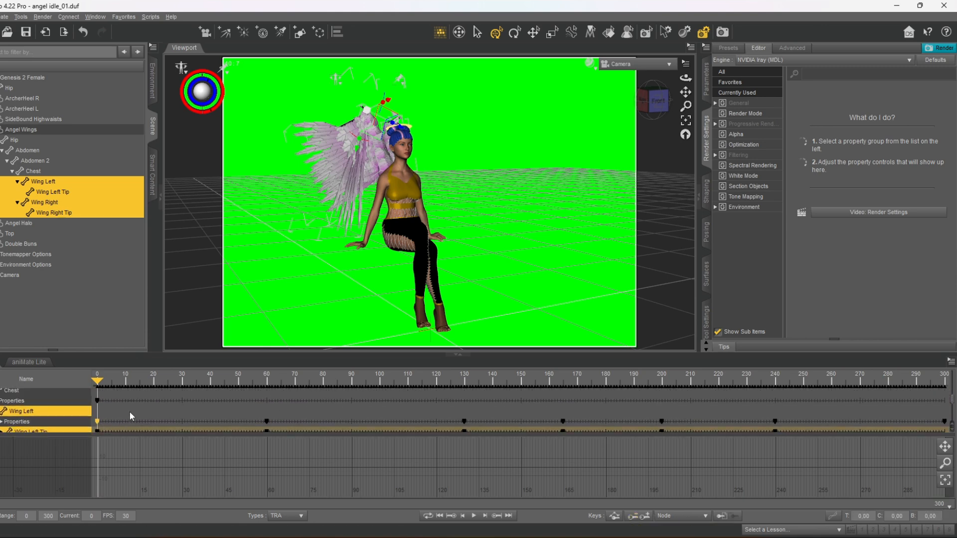
left_click(267, 422)
scroll(949, 428, "down", 2)
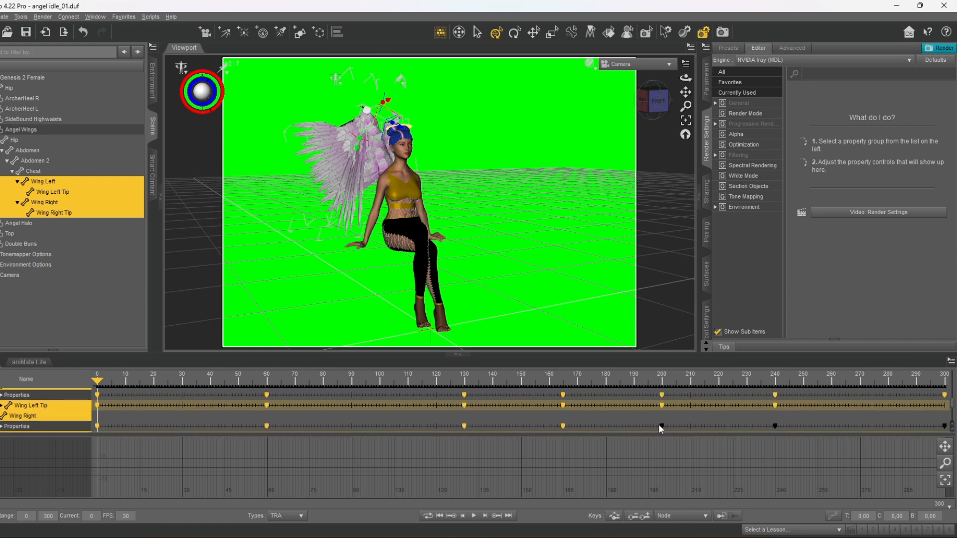
scroll(944, 427, "down", 2)
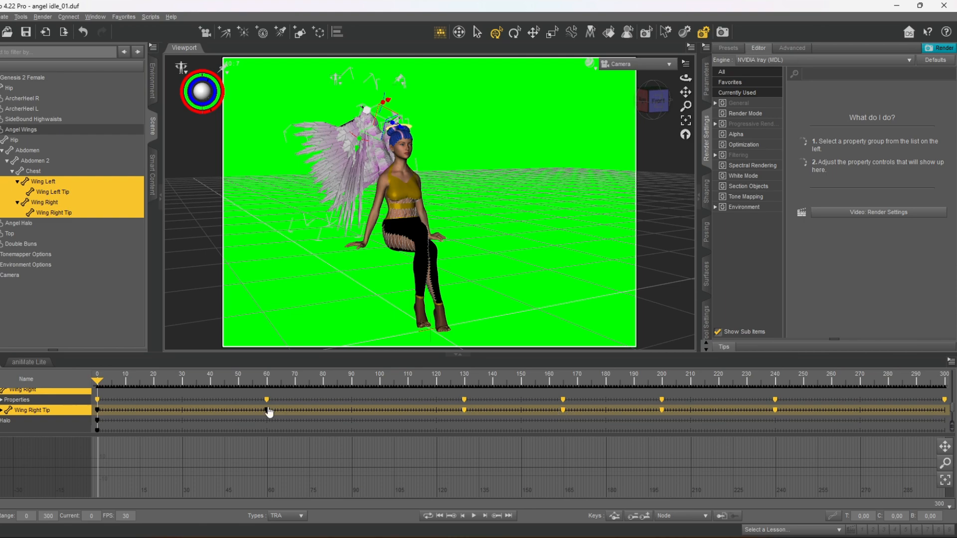
left_click(633, 517)
left_click_drag(98, 382, 37, 423)
left_click(55, 311)
Save the scene under the new name Angel Idle Base.
left_click(1, 17)
left_click(69, 83)
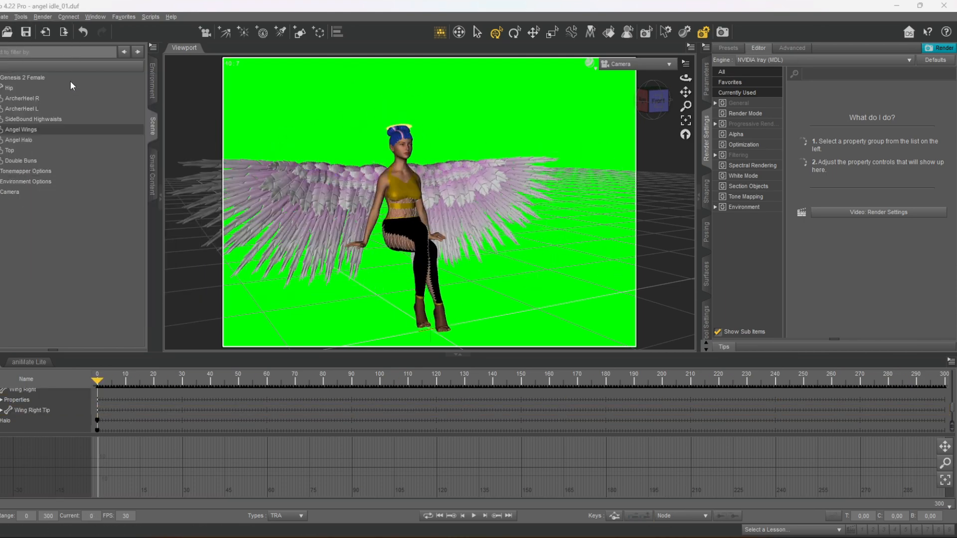
left_click(444, 306)
Import the exported Genesis2Female figure with its animation into the scene.
left_click(1, 17)
left_click(33, 91)
left_click(369, 215)
left_click(369, 227)
left_click(556, 422)
left_click_drag(686, 78, 227, 143)
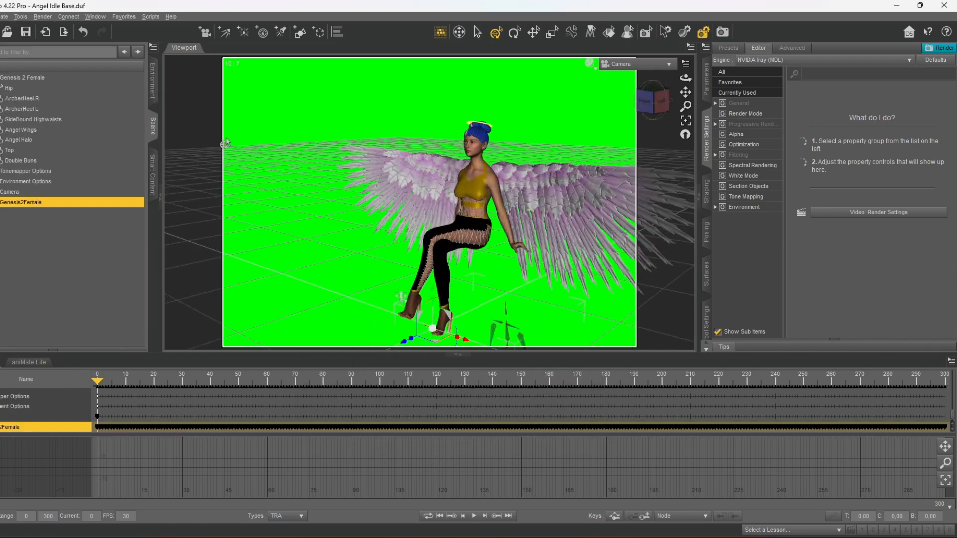
Save the imported figure's animation as a pose preset named angle_leg wiggling in the Angel poses folder.
left_click(2, 17)
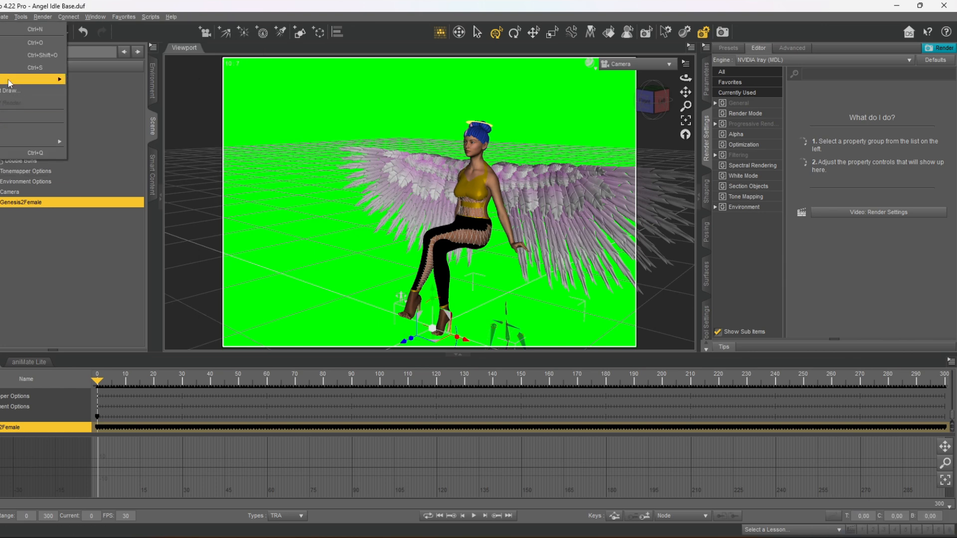
mouse_move(10, 83)
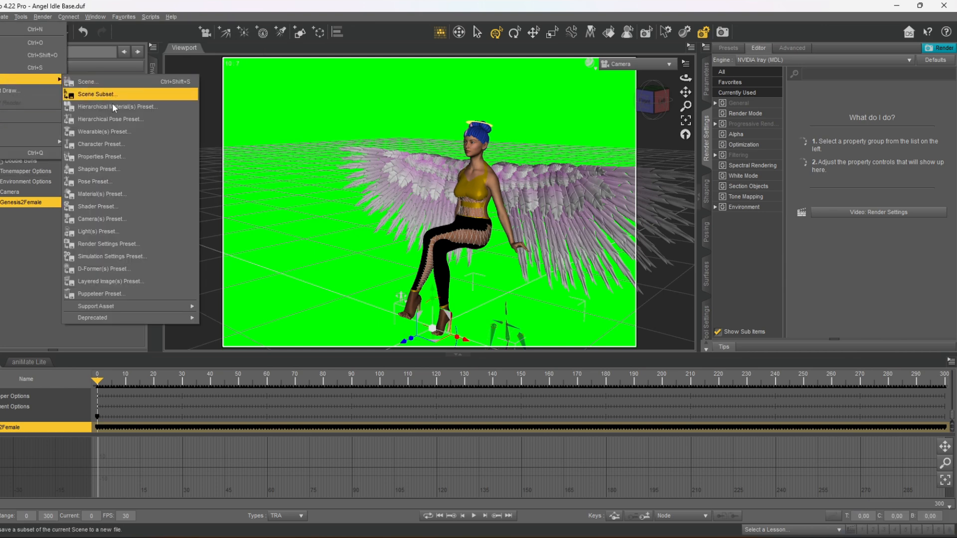
left_click(104, 85)
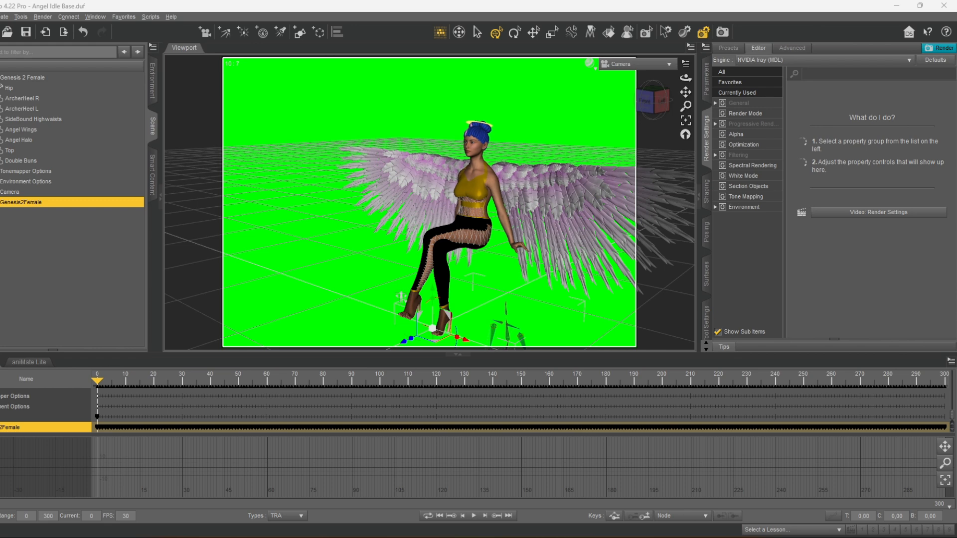
left_click(509, 373)
Apply the angle_leg wiggling preset from the Angel poses folder to Genesis 2 Female and play the animation.
left_click(36, 77)
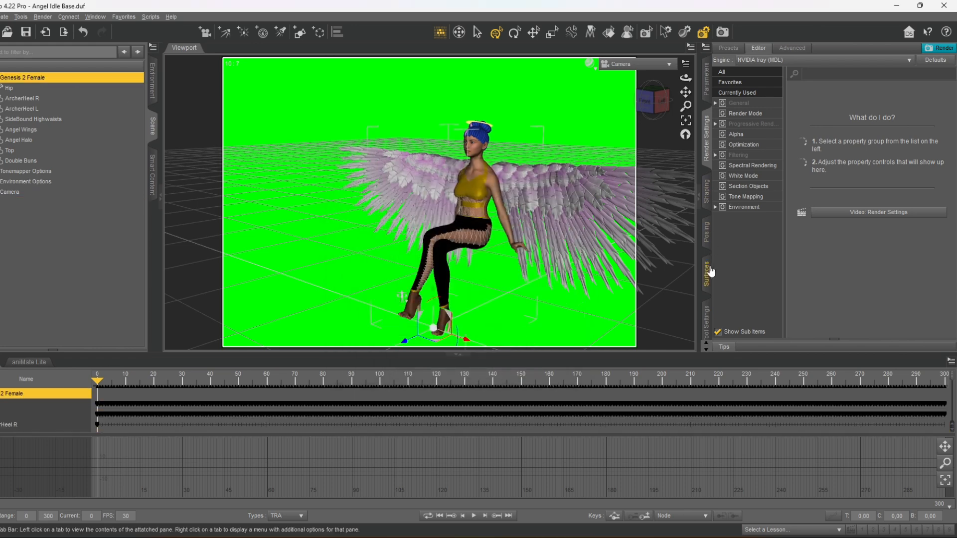
scroll(705, 295, "down", 6)
left_click(705, 298)
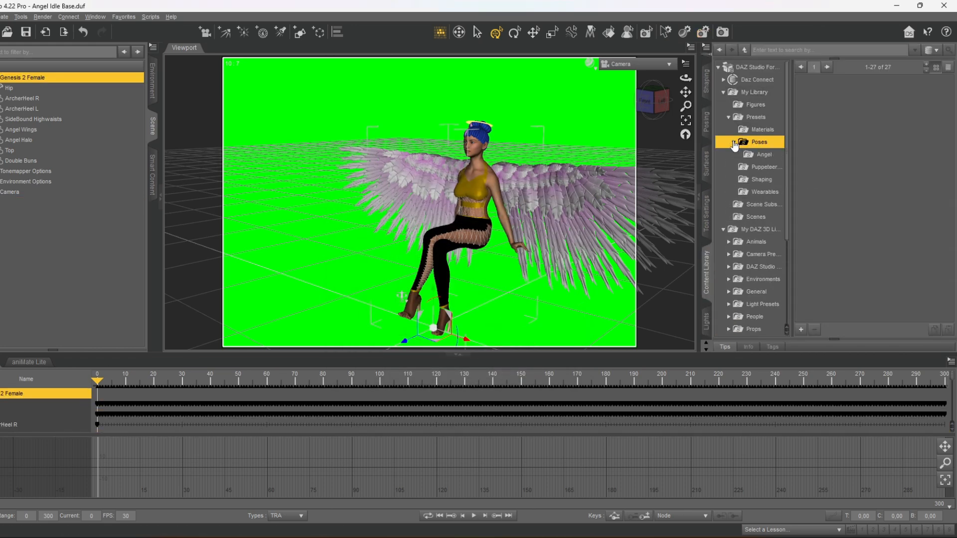
left_click(765, 154)
double_click(822, 105)
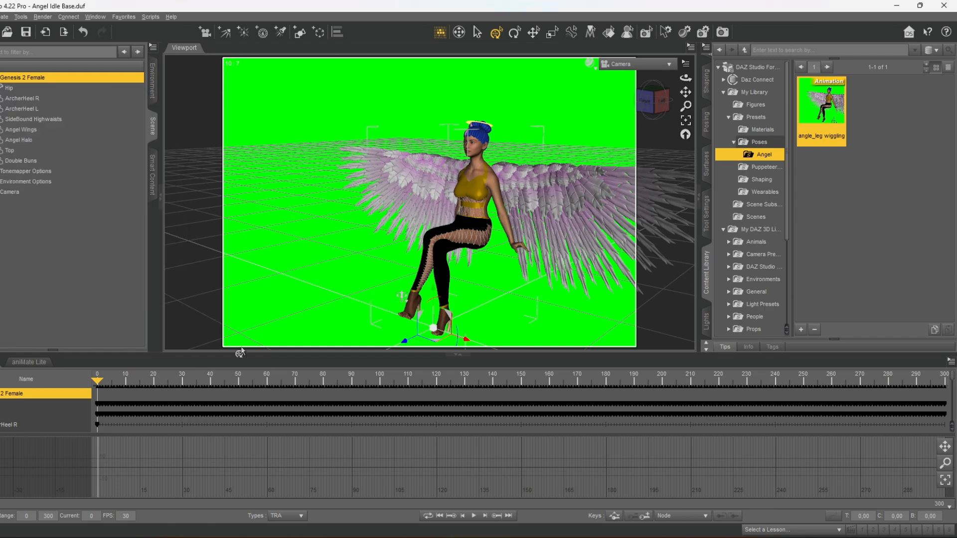
left_click(473, 516)
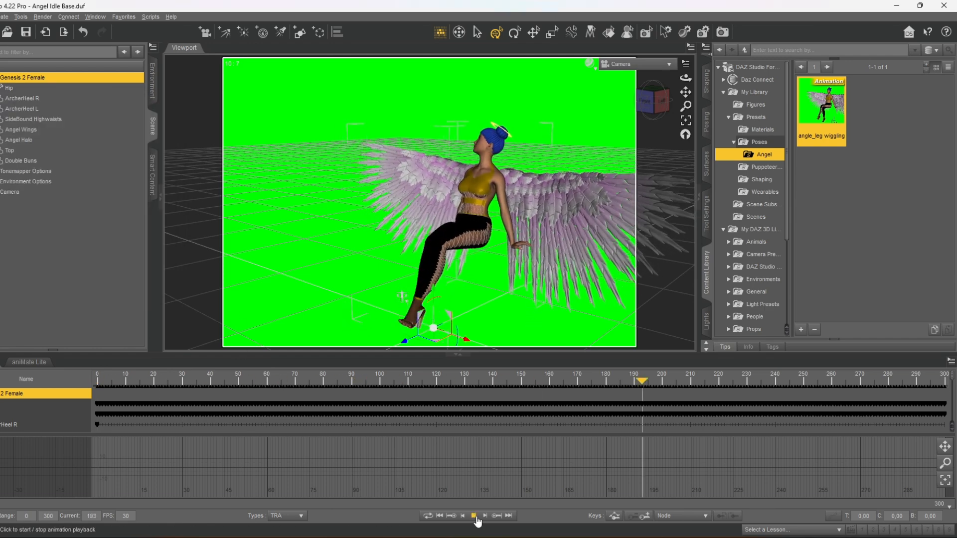
left_click(473, 516)
Select the character's Head bone at frame 20 and bring up its Eyes pose controls.
left_click(652, 101)
left_click_drag(652, 101, 678, 103)
scroll(658, 102, "up", 5)
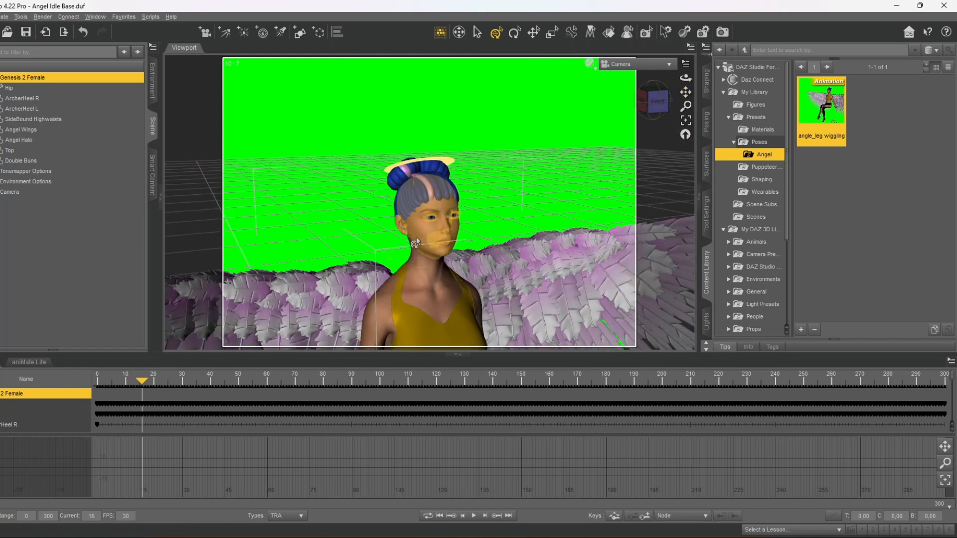
left_click(428, 222)
left_click_drag(154, 382, 150, 381)
left_click(706, 122)
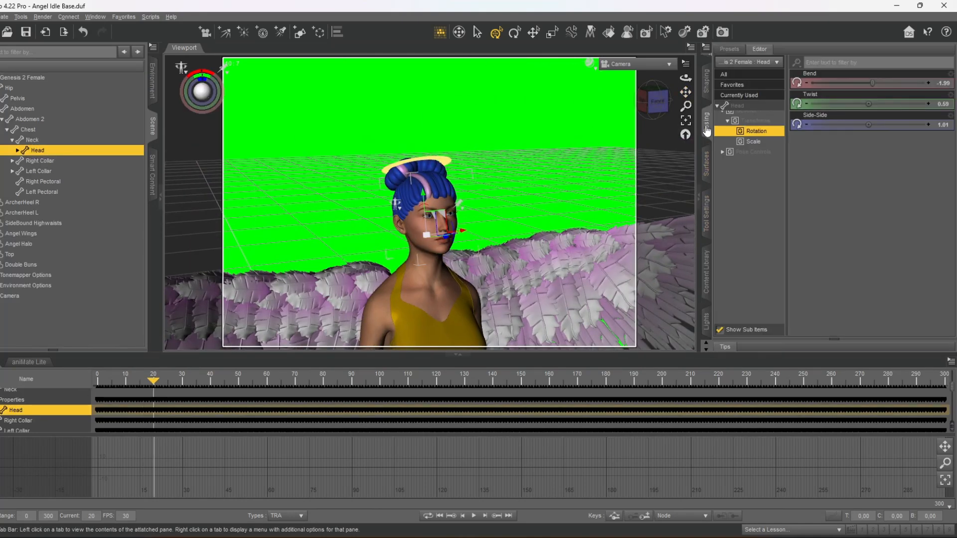
left_click(728, 168)
left_click(753, 210)
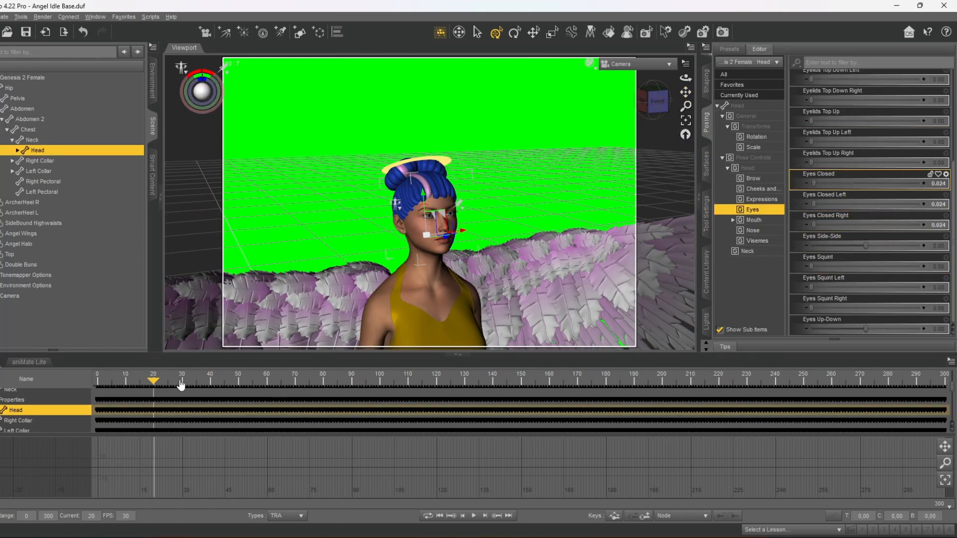
Keyframe a blink after frame 120 with Eyes Closed, reopening the eyes to 0.038 at frame 127, and return to the start.
mouse_move(181, 385)
left_mouse_down()
mouse_move(171, 382)
mouse_move(184, 382)
left_mouse_up()
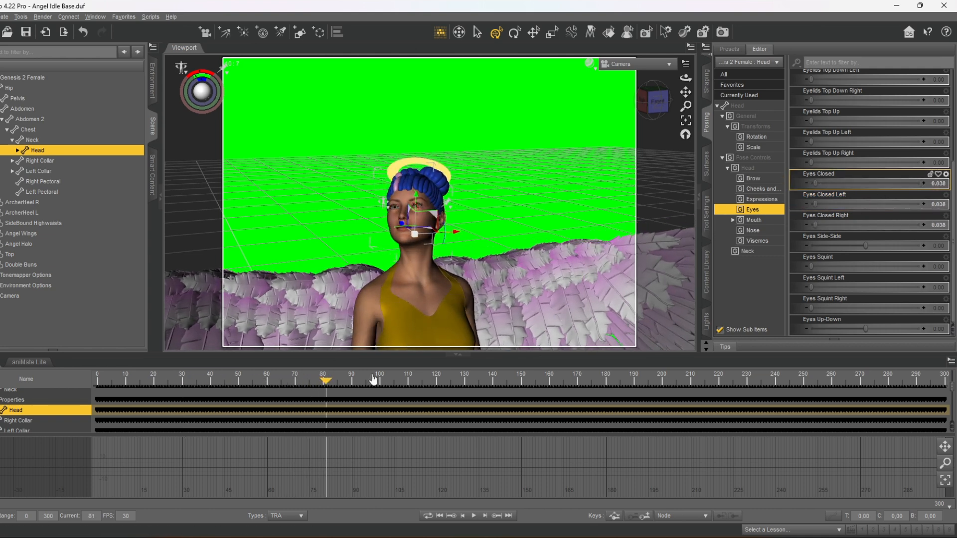
left_click_drag(326, 380, 437, 379)
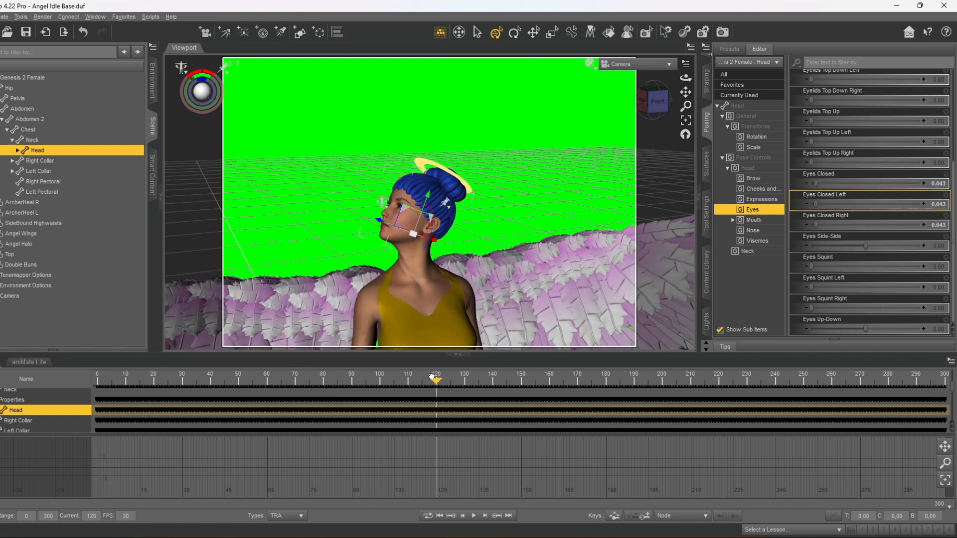
left_click_drag(816, 183, 936, 184)
left_click_drag(439, 381, 452, 379)
left_click_drag(855, 188, 816, 184)
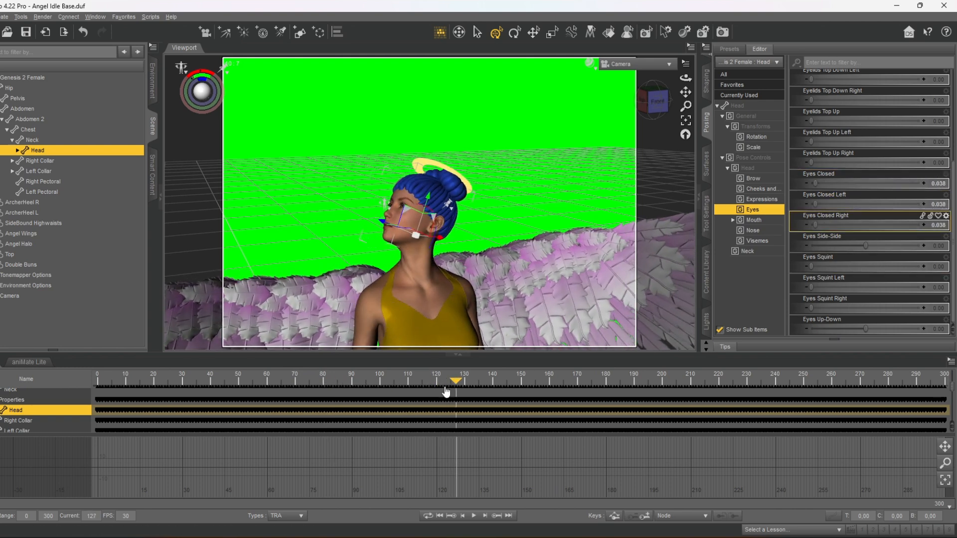
left_click_drag(457, 382, 15, 394)
left_click(655, 102)
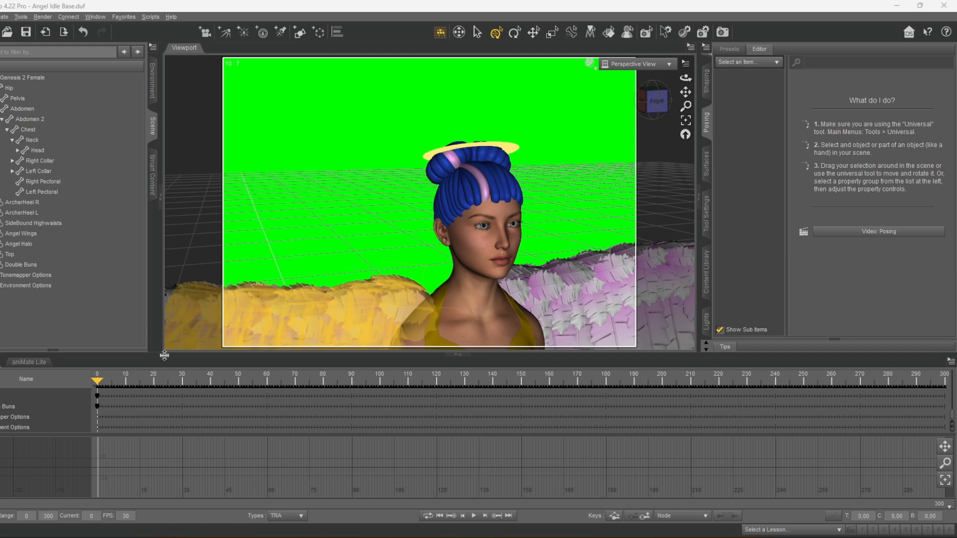
Scrub through the timeline and play the animation to review the blinks.
left_click_drag(99, 393, 823, 490)
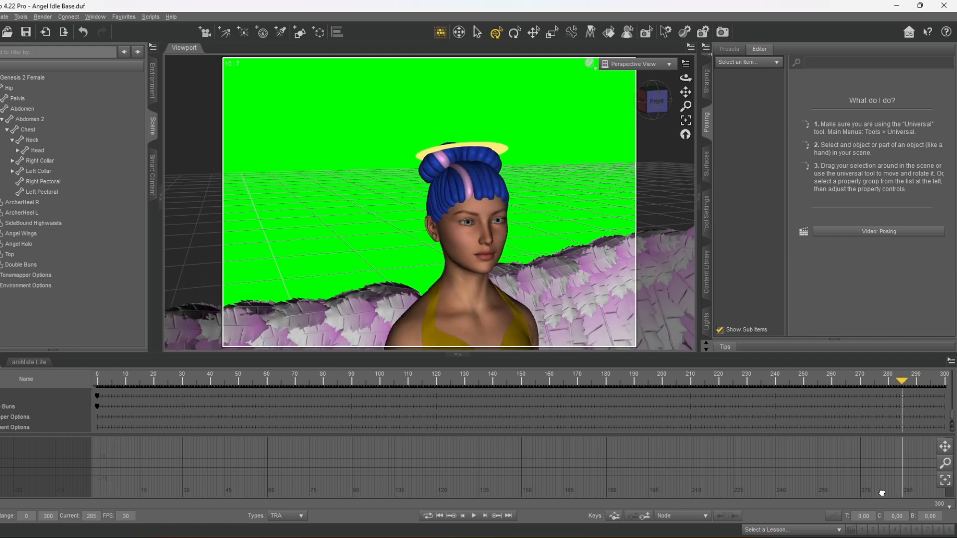
left_click(474, 516)
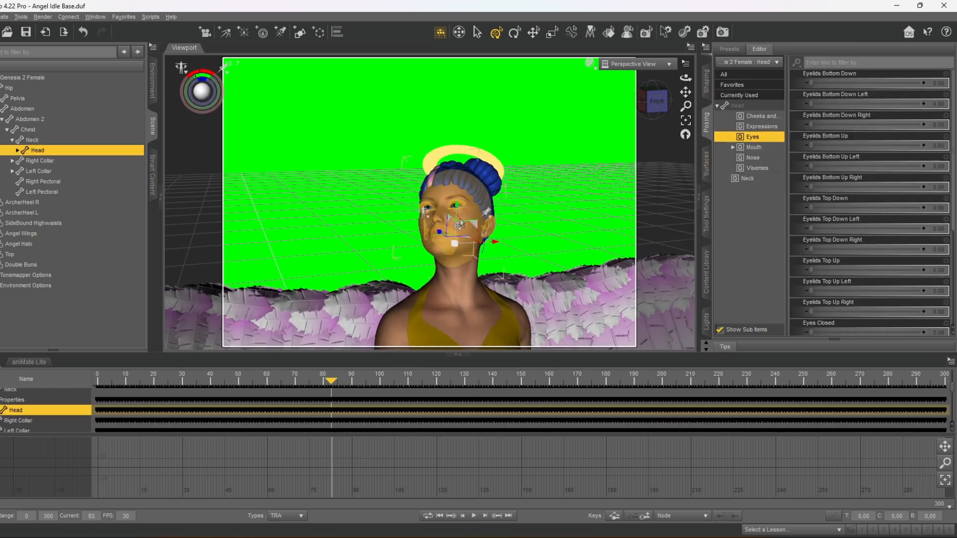
In the Head's Mouth pose controls, keyframe a mouth opening after frame 83, reaching Mouth Open 0.61 and Mouth Corner Up-Down 0.76 around frame 102.
left_click(752, 178)
left_click(753, 188)
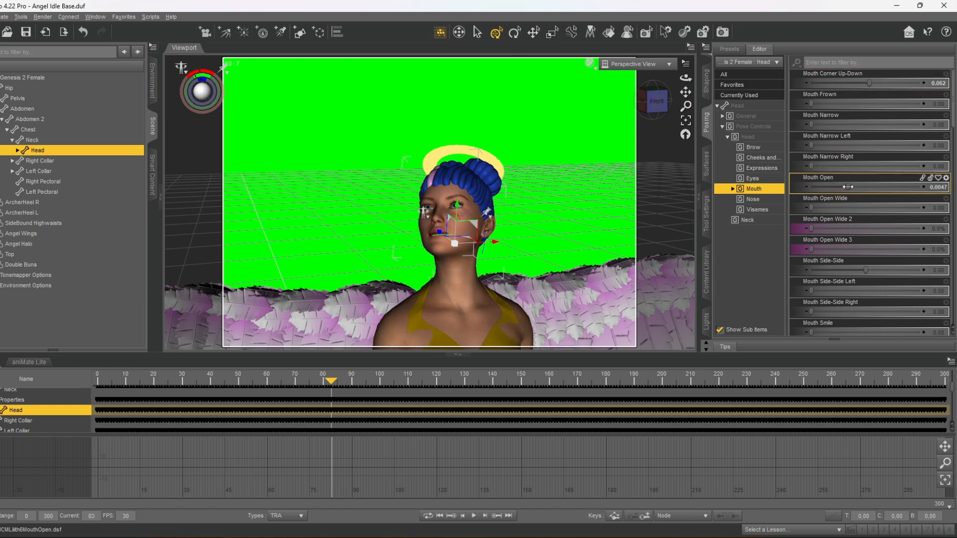
left_click_drag(848, 187, 856, 188)
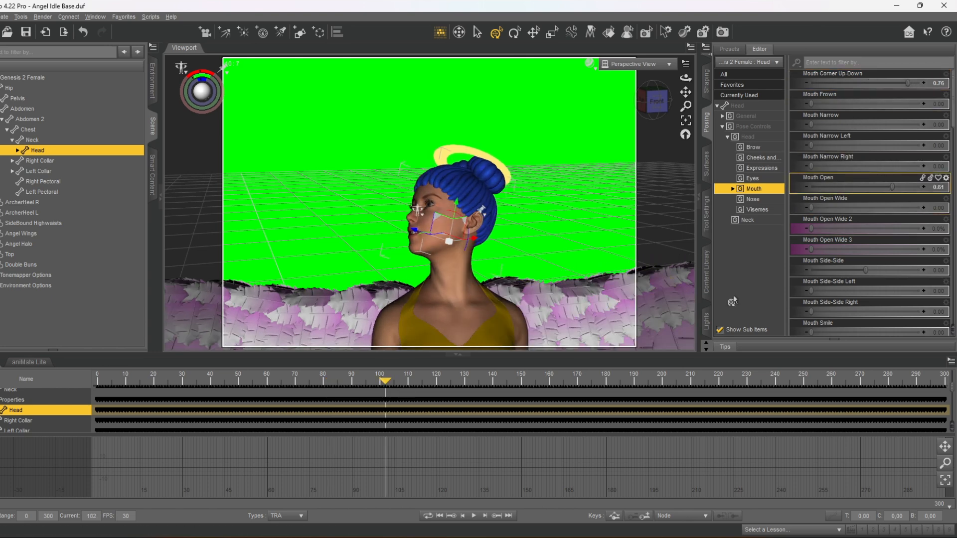
left_click_drag(325, 384, 329, 388)
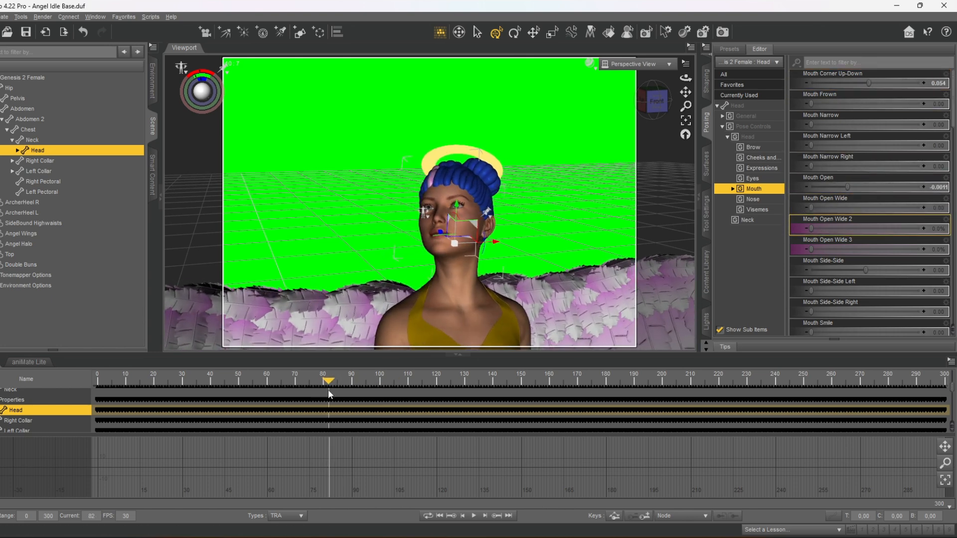
left_click(388, 382)
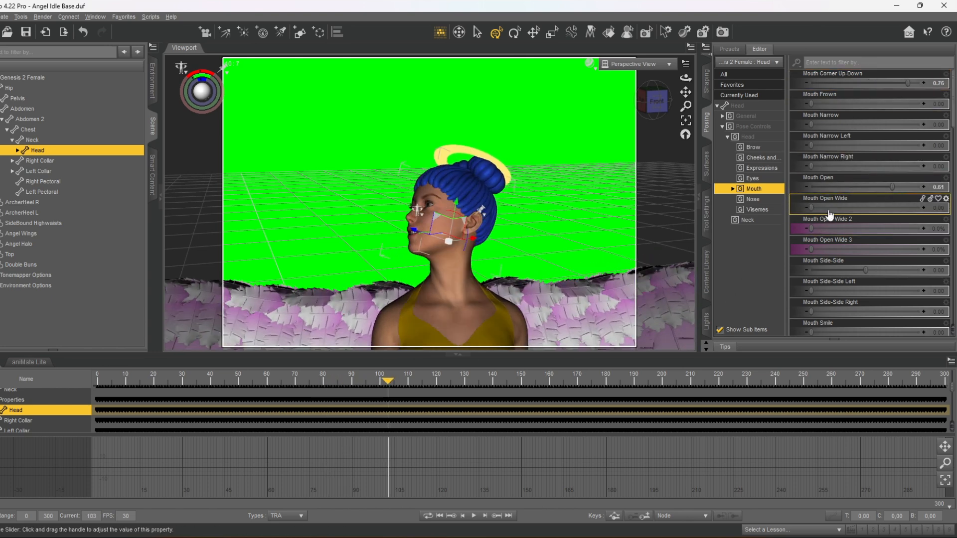
Close the mouth at frame 129 with Mouth Open at 0 and Mouth Corner Up-Down at 0.37.
left_click(418, 380)
left_click_drag(419, 381, 462, 381)
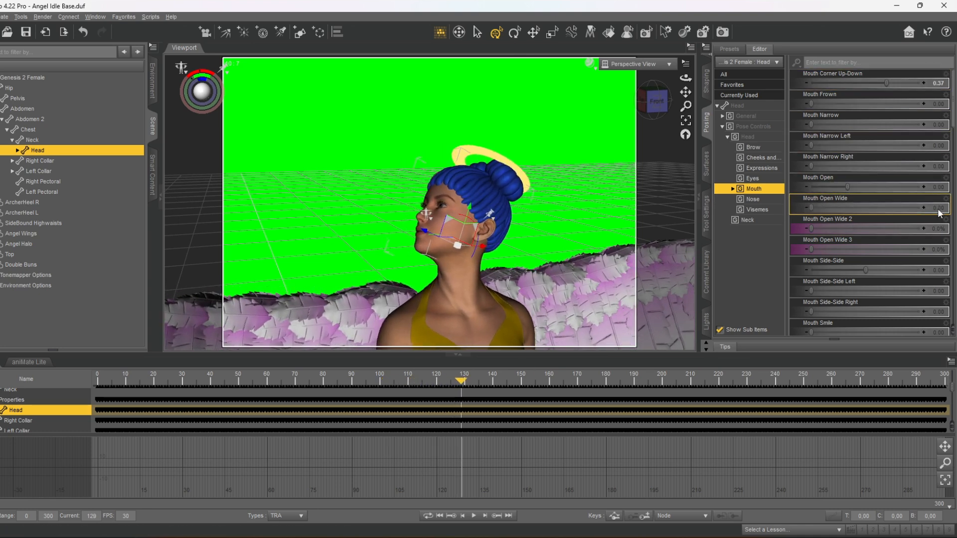
left_click_drag(462, 381, 507, 381)
Undo the Lips Pucker Wide trial, keyframe Lips Pucker at frame 140 and raise it to 0.50 at frame 150.
scroll(813, 232, "down", 5)
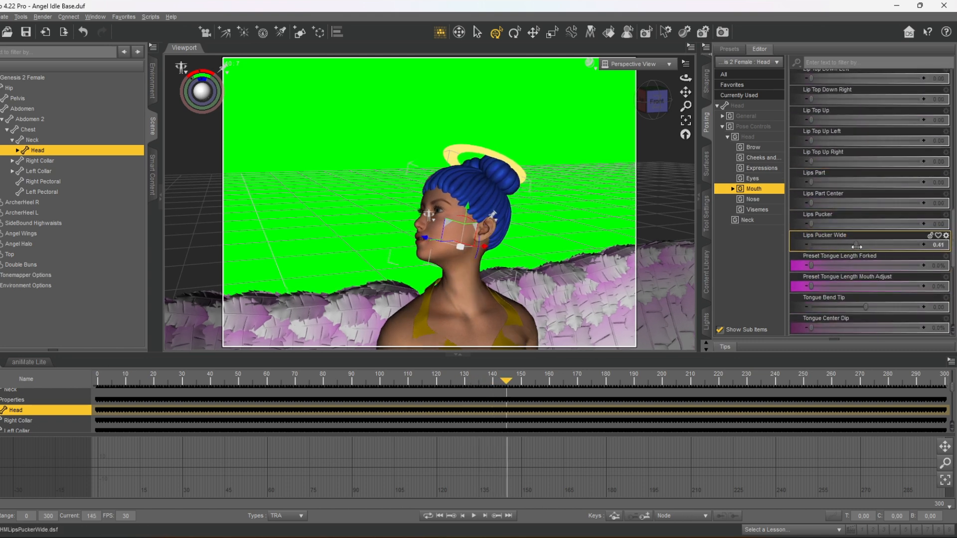
key("ctrl+z")
scroll(853, 225, "down", 5)
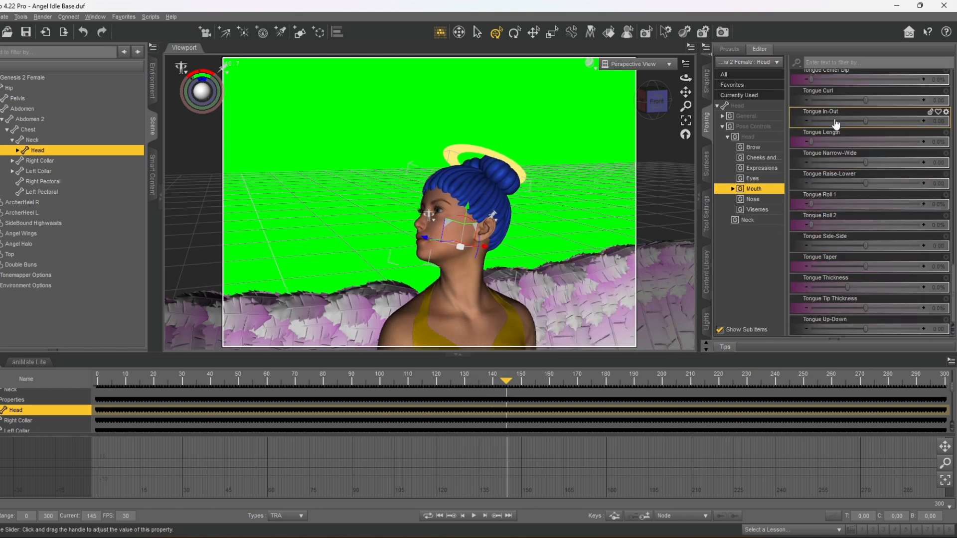
scroll(824, 237, "up", 5)
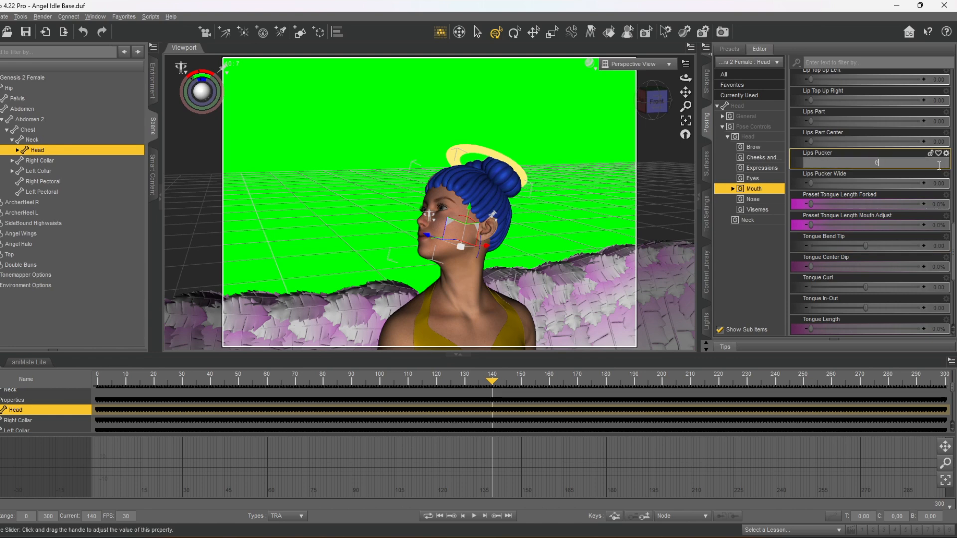
type(".01")
key("Return")
left_click(517, 381)
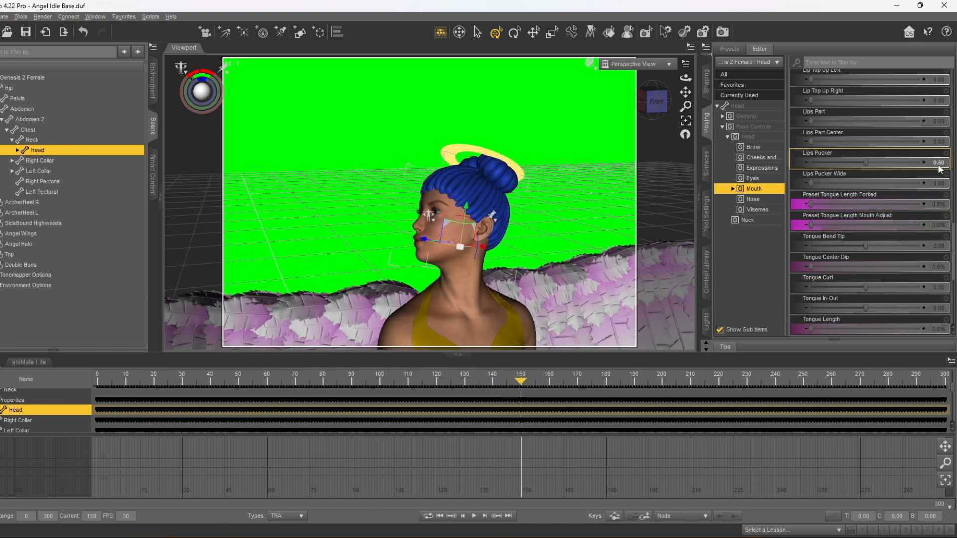
Keyframe Mouth Open Wide closed at frame 140 and raise it to 0.47 at frame 150.
scroll(940, 170, "up", 3)
left_click(493, 381)
scroll(837, 151, "up", 3)
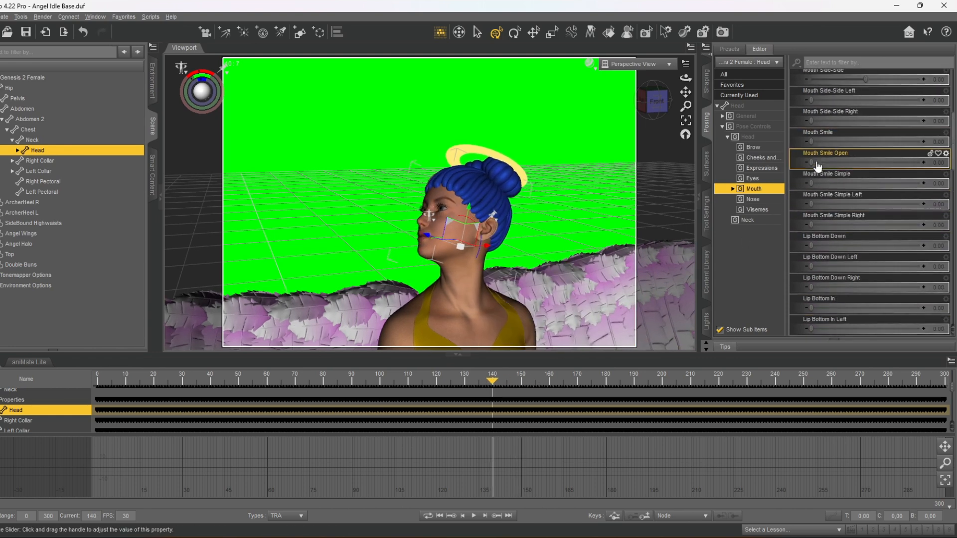
scroll(817, 159, "up", 3)
left_click(521, 381)
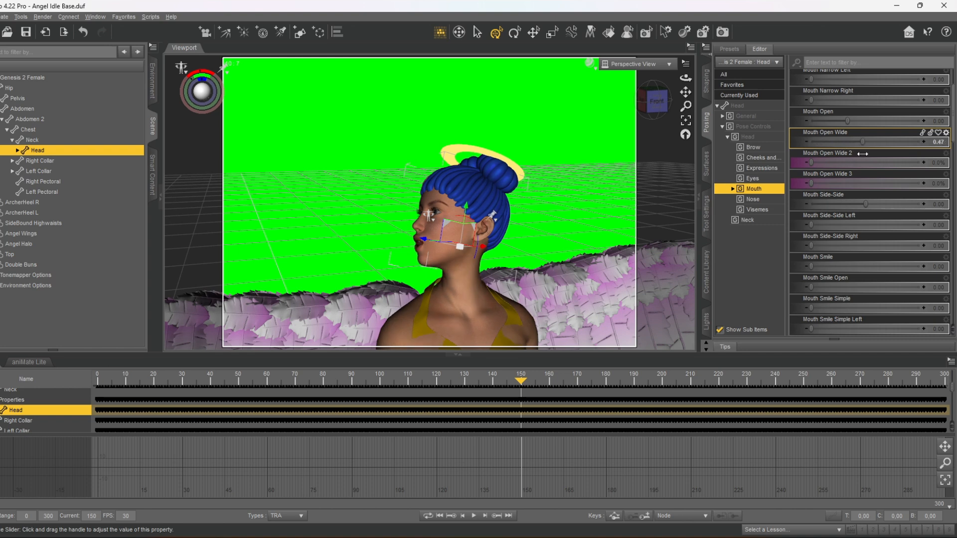
Around frame 185, return Lips Pucker and Mouth Open Wide to 0 and keyframe Mouth Corner Up-Down at 0.38.
left_click_drag(523, 381, 617, 382)
scroll(853, 194, "down", 5)
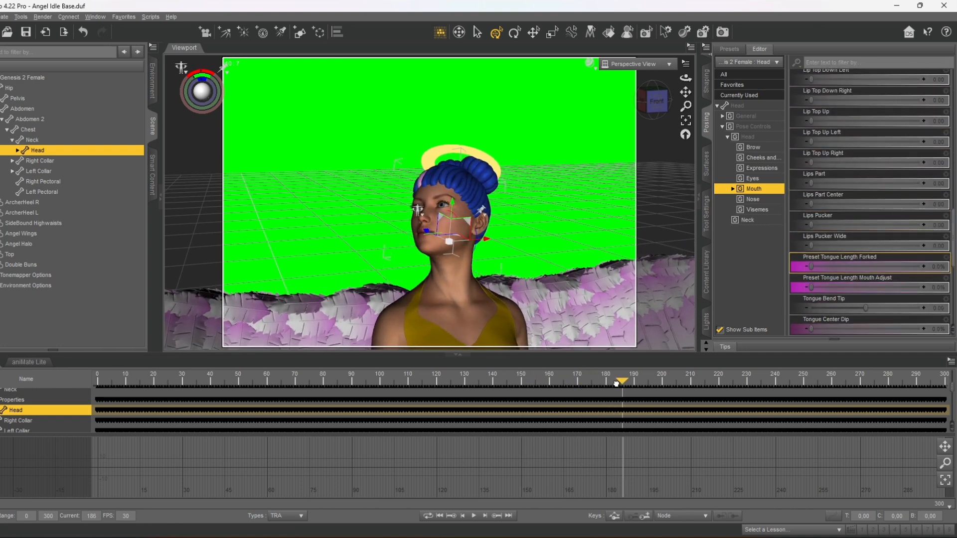
scroll(850, 262, "up", 5)
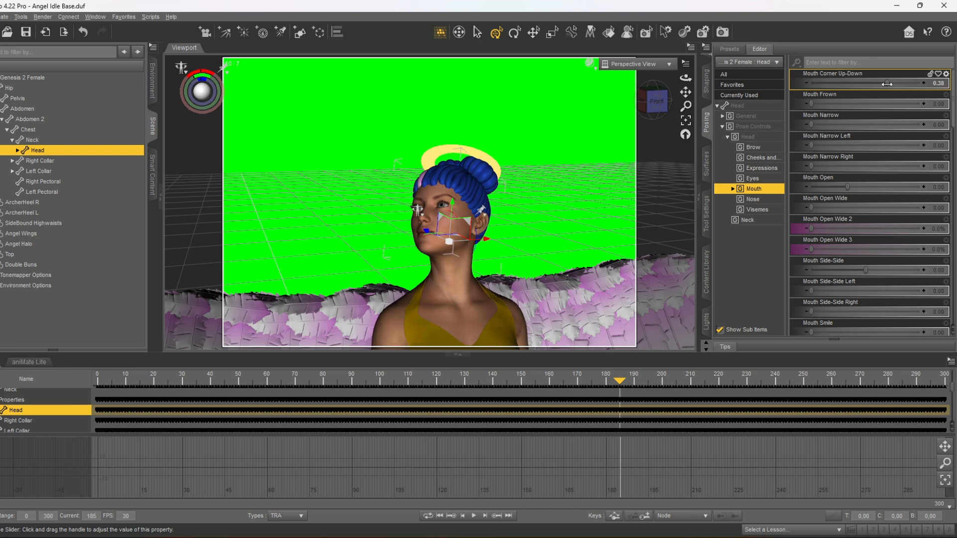
Add a smile from about frame 206 using Mouth Corner Up-Down 1.00, Mouth Smile 0.090, Mouth Smile Simple 0.12 and Mouth Open Wide 0.047.
left_click_drag(620, 381, 681, 382)
scroll(820, 217, "down", 3)
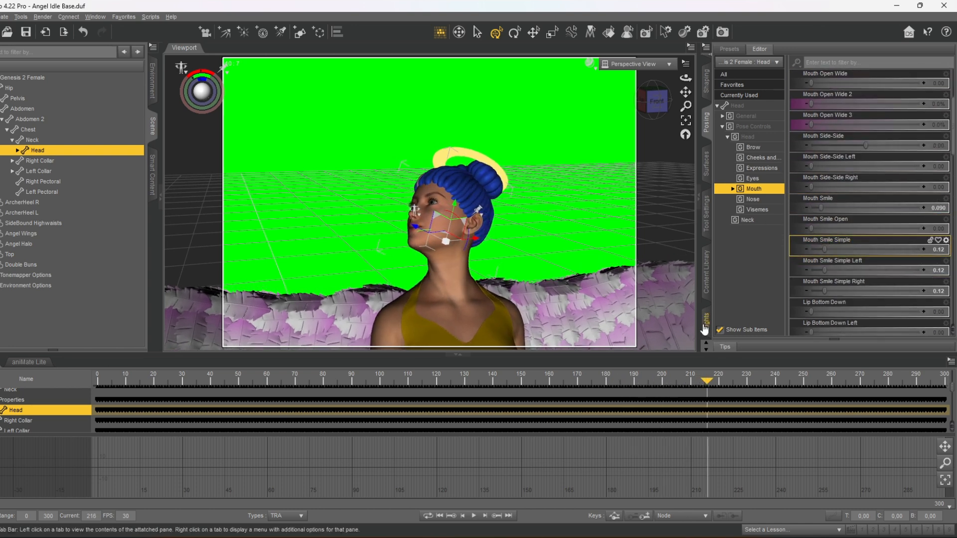
scroll(815, 239, "up", 3)
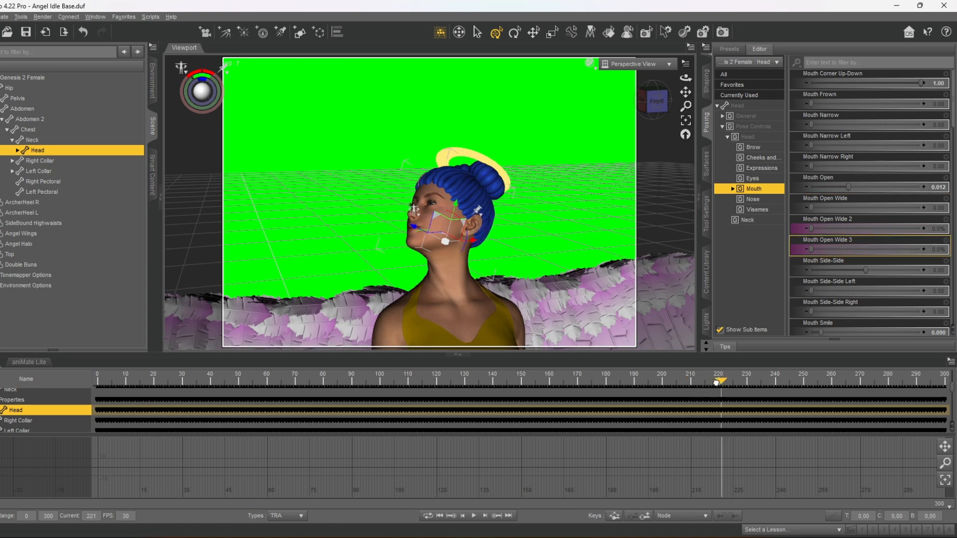
left_click_drag(710, 380, 680, 381)
left_click_drag(811, 207, 816, 208)
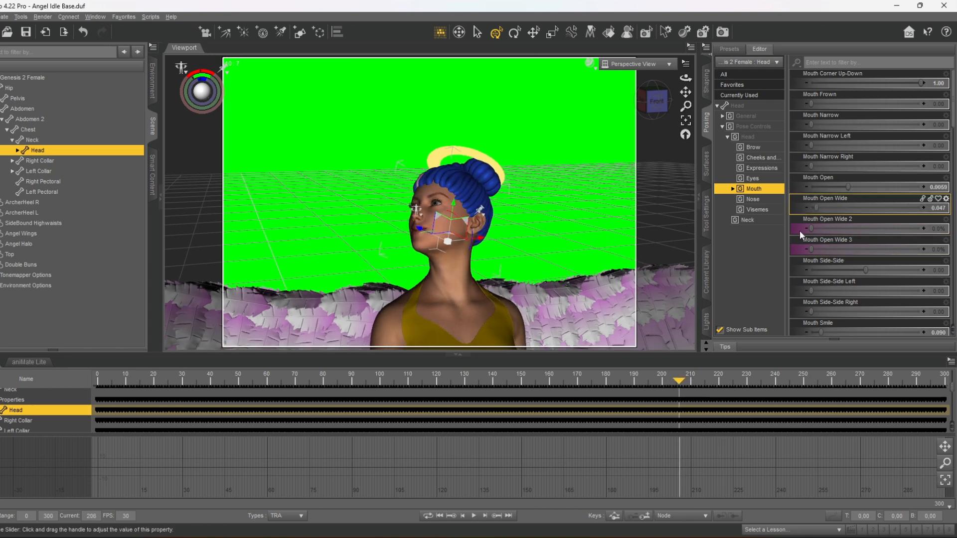
Set Mouth Open to 0.2 at frame 240.
left_click_drag(680, 381, 775, 381)
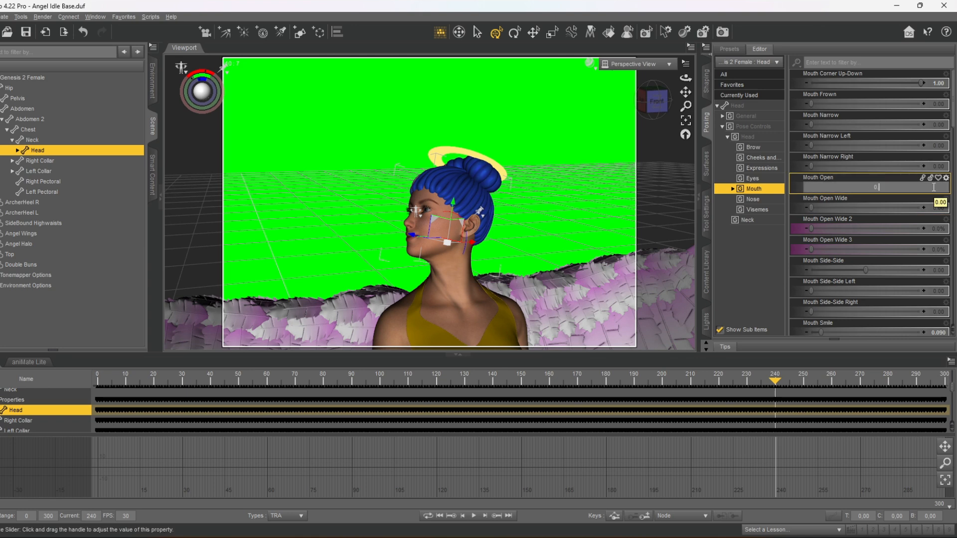
type(".2")
key("Return")
Adjust Mouth Smile at frame 261, then raise Lips Pucker and Lips Pucker Wide to 0.24 at frame 263 from a closed key at frame 250.
left_click_drag(776, 381, 834, 381)
scroll(946, 186, "down", 3)
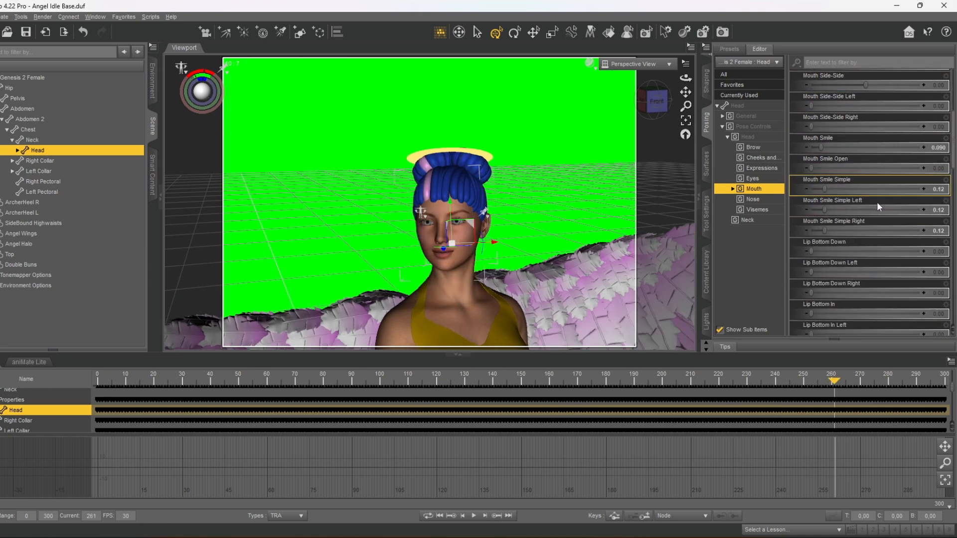
left_click(941, 145)
left_click_drag(834, 381, 803, 385)
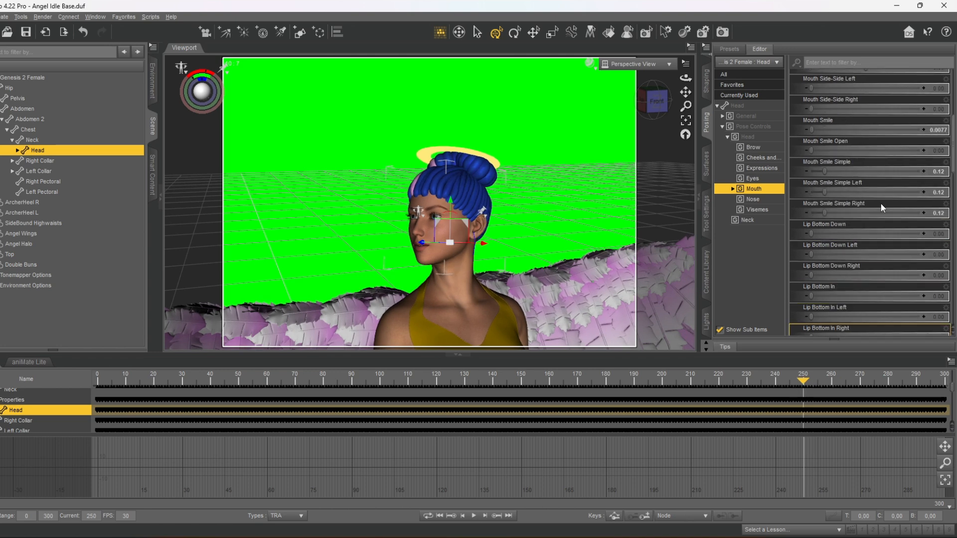
scroll(815, 254, "down", 6)
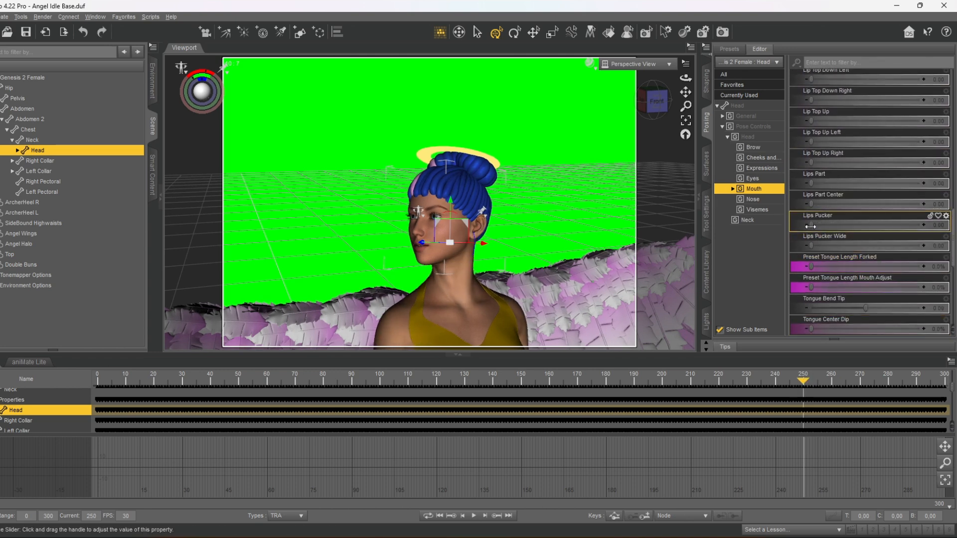
left_click_drag(804, 383, 840, 383)
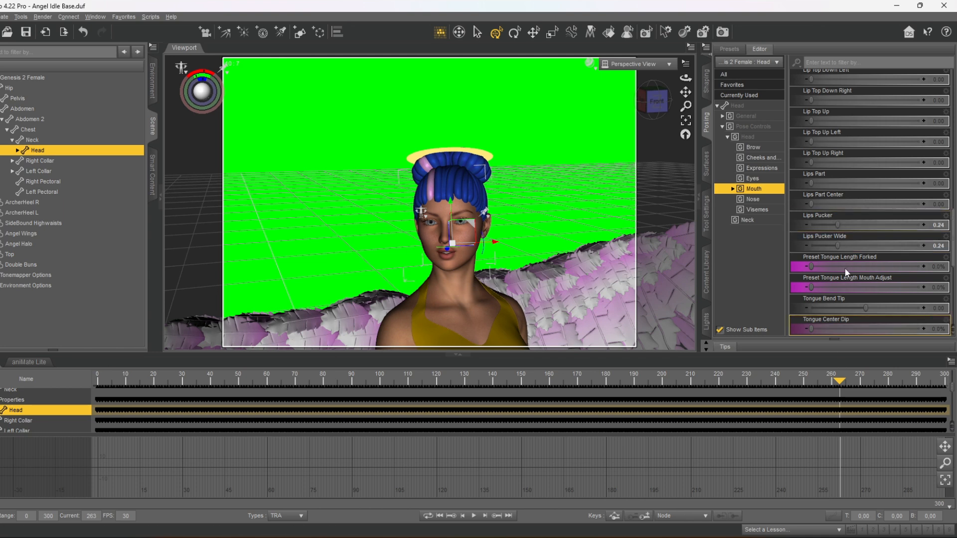
Reset the mouth controls, including Mouth Corner Up-Down, to 0 at frame 300.
scroll(846, 272, "up", 8)
left_click_drag(840, 382, 945, 383)
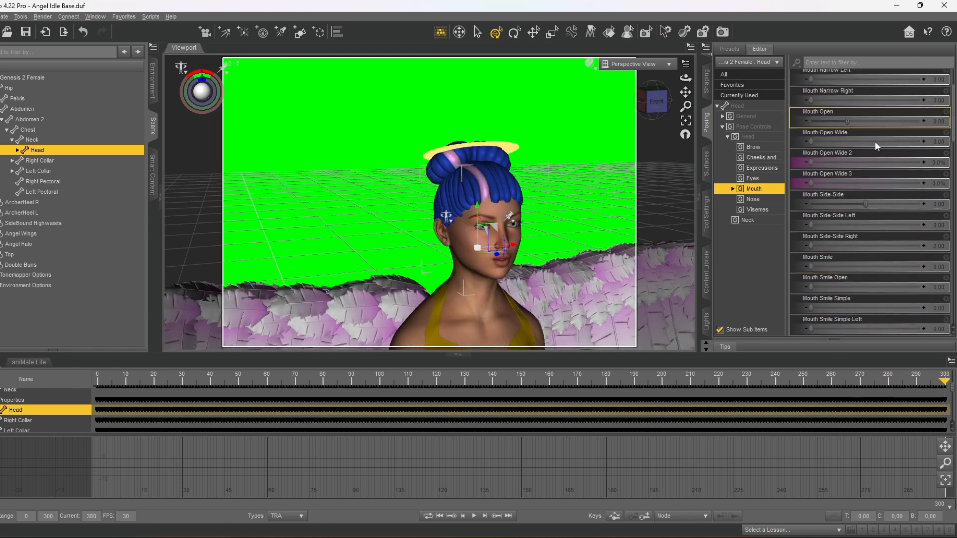
scroll(898, 196, "down", 8)
scroll(890, 250, "up", 8)
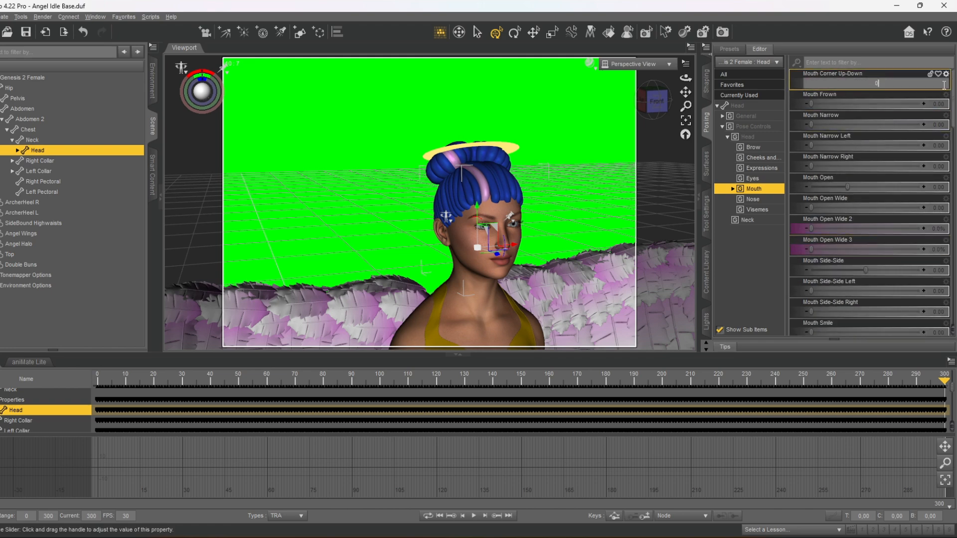
Return to frame 0, switch to the front view and save the scene as angel_idle_legs with the backdrop and render settings included.
left_click_drag(946, 381, 50, 408)
left_click(659, 108)
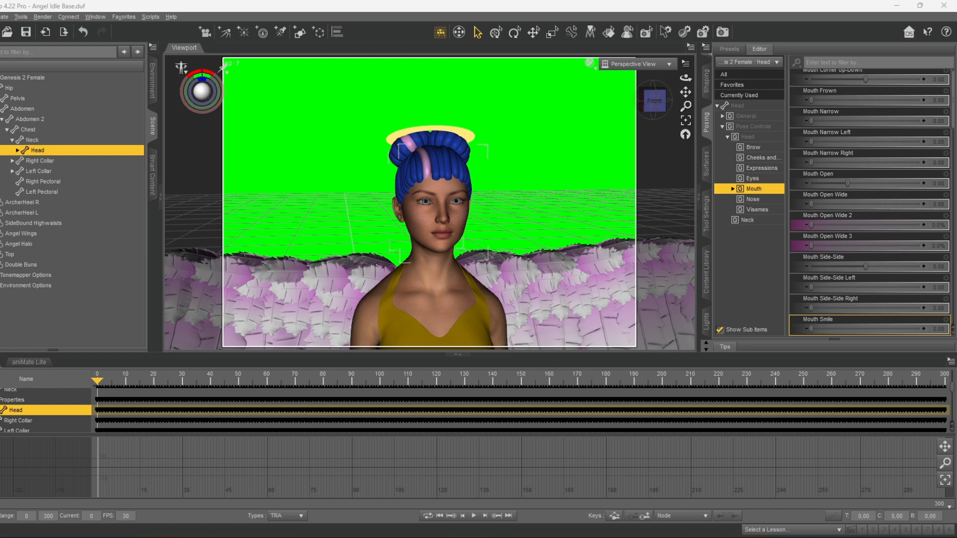
key("ctrl+s")
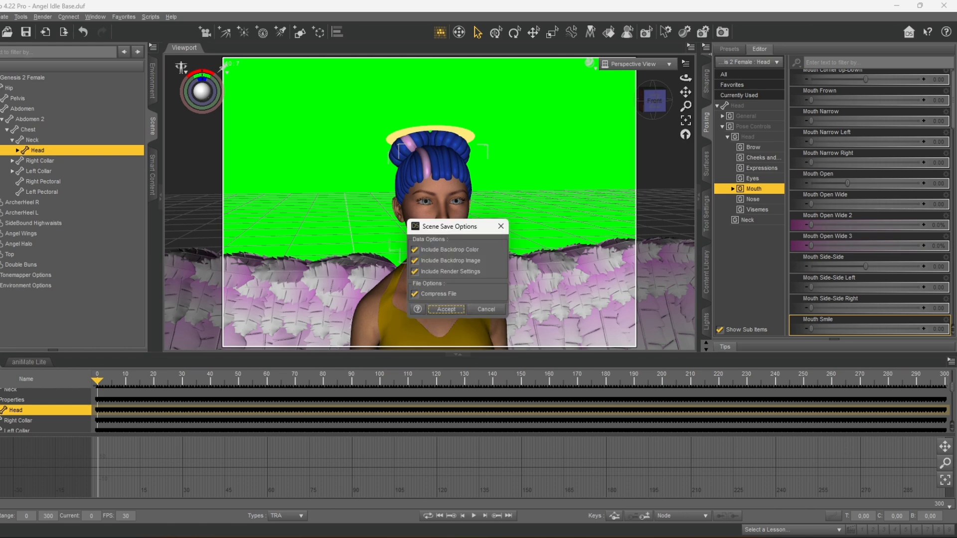
left_click(446, 310)
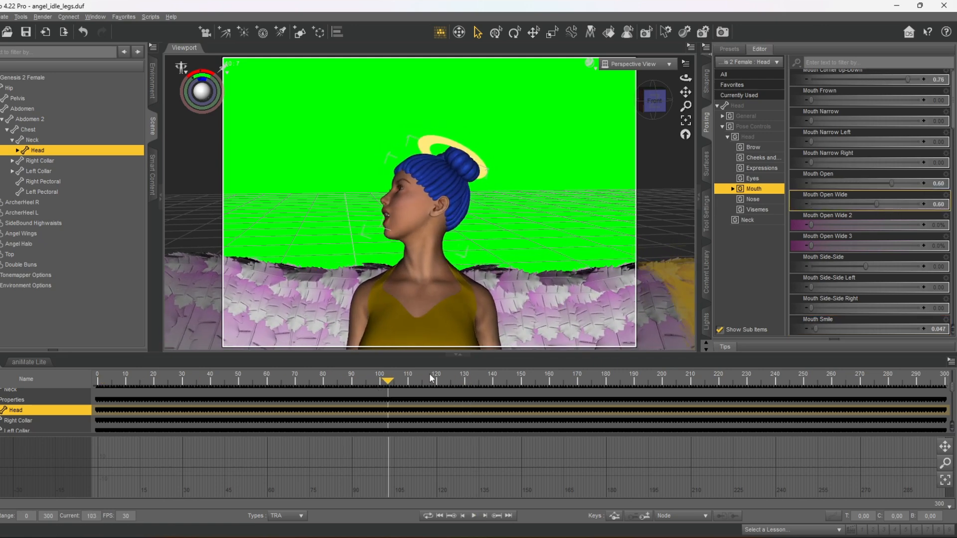
Lower Mouth Open Wide after the mouth opening around frame 103 and review the remaining mouth motion through frame 300.
left_click_drag(825, 211, 813, 212)
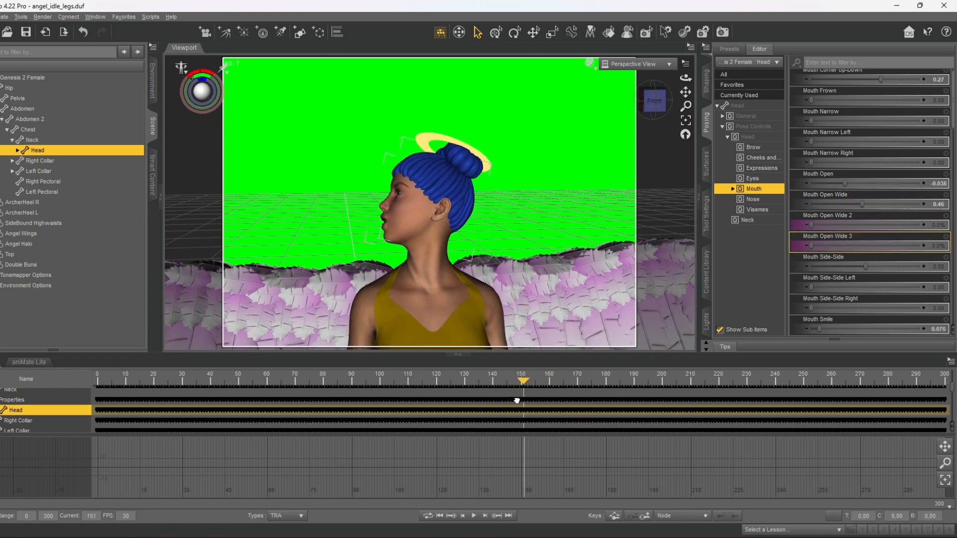
left_click_drag(514, 402, 552, 407)
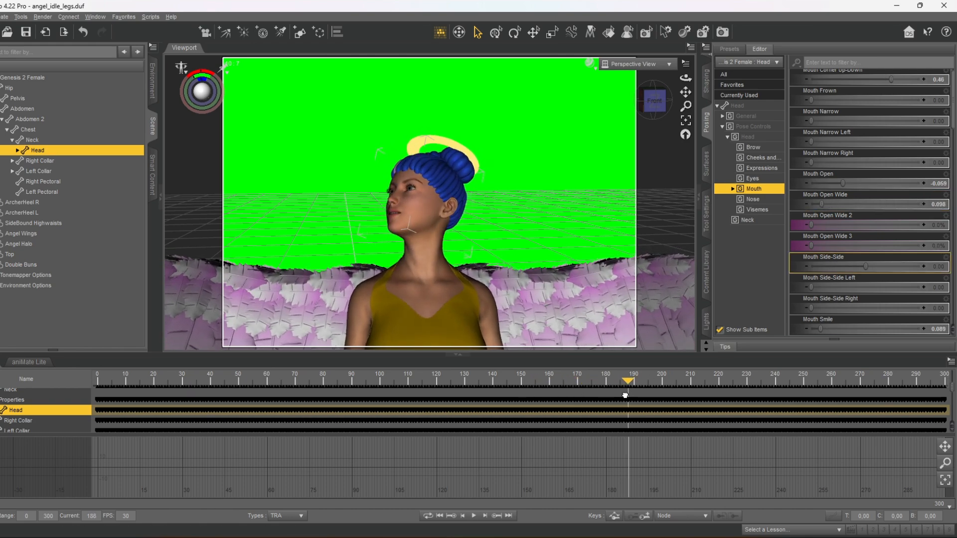
left_click_drag(650, 400, 946, 424)
scroll(515, 246, "up", 1)
scroll(515, 246, "down", 7)
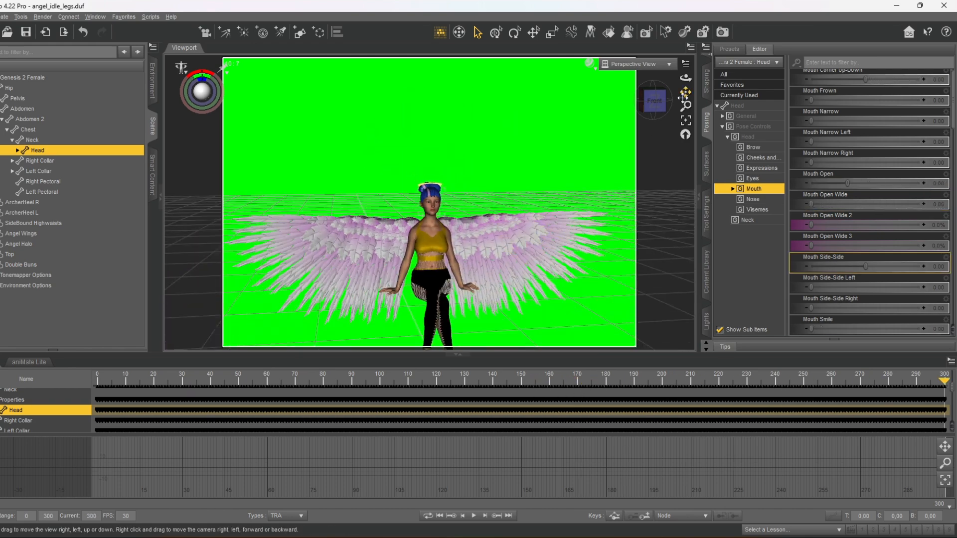
Select the Angel Wings' Wing Right bone at frame 0 and set its X Rotate to -80.
left_click_drag(686, 92, 685, 75)
left_click_drag(639, 107, 686, 112)
scroll(515, 219, "up", 3)
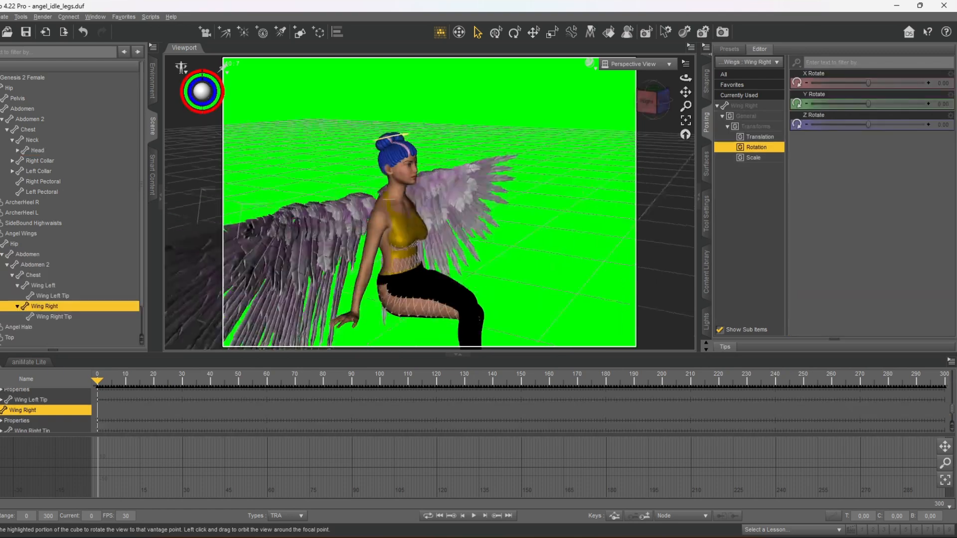
left_click_drag(652, 102, 676, 102)
key("ctrl+s")
scroll(486, 262, "up", 1)
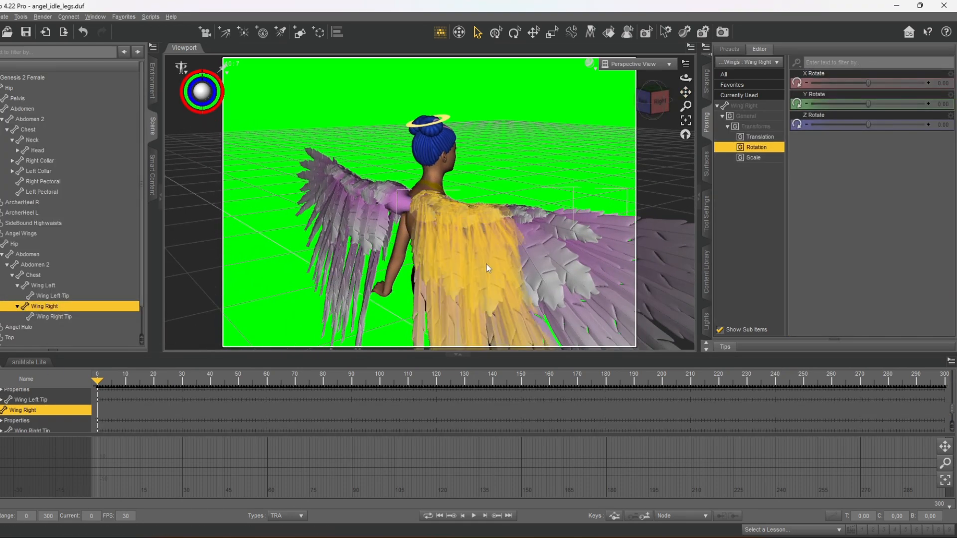
left_click(496, 33)
left_click_drag(868, 83, 843, 82)
left_click(940, 84)
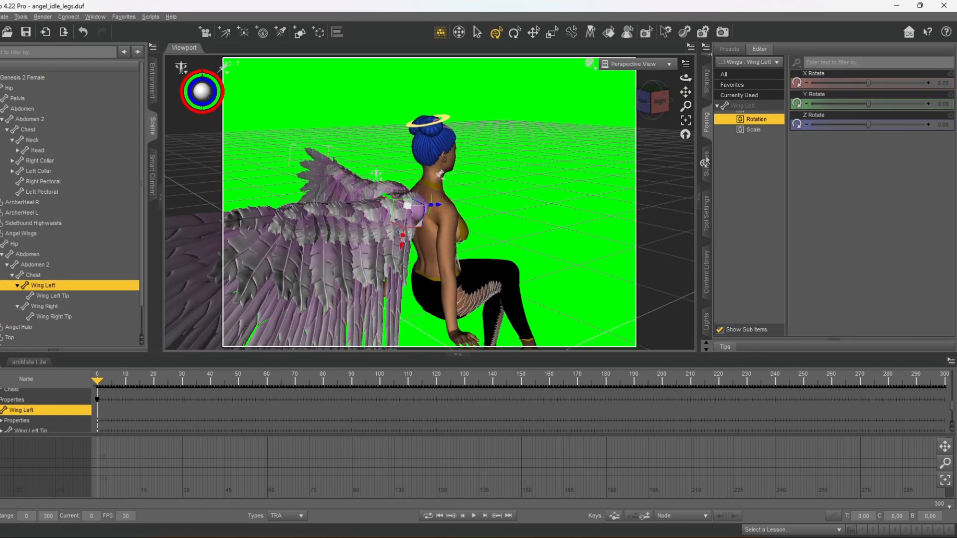
Set the Wing Left bone's X Rotate to 80 at frame 0.
left_click(939, 83)
type("80")
key("Return")
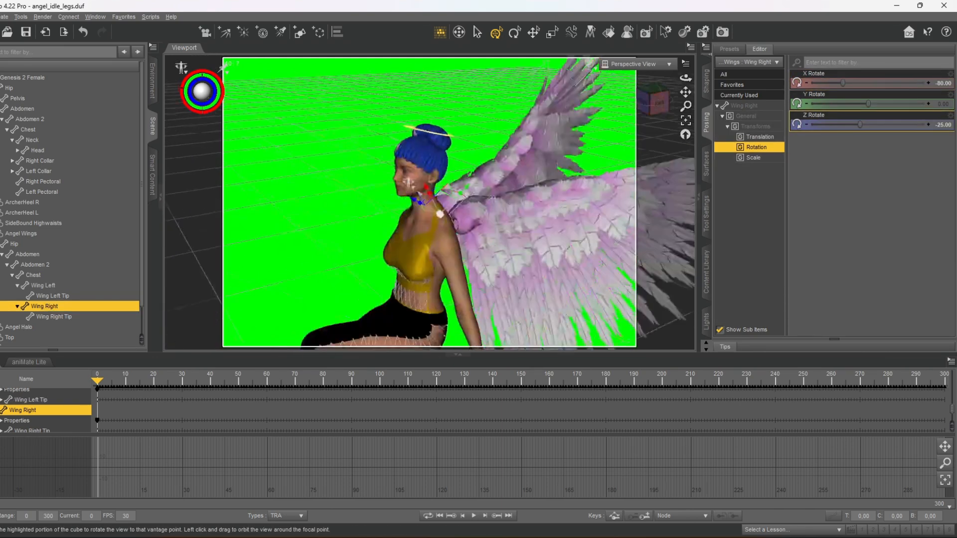
At frame 0, set Wing Left's Z Rotate to 25 and turn the Wing Left Tip's X Rotate to about 151.
left_click(617, 155)
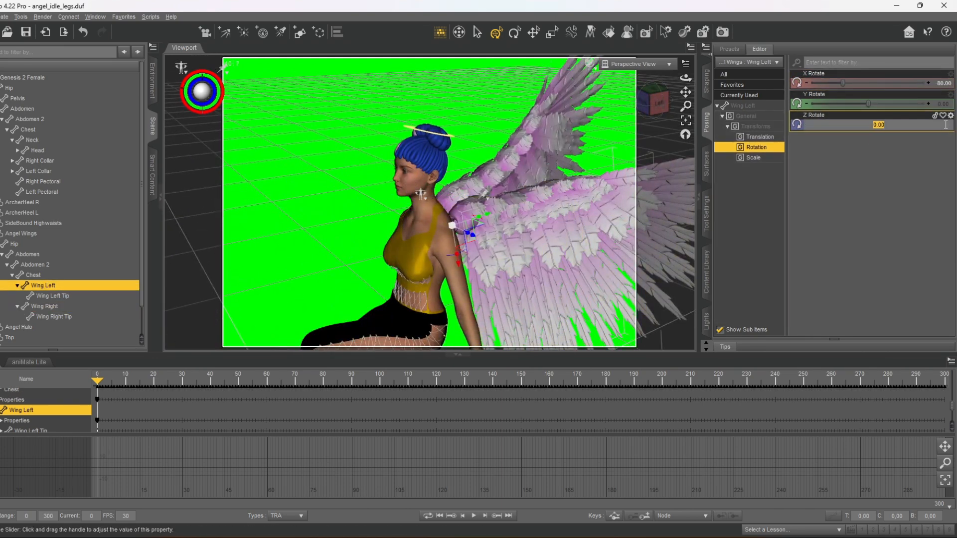
left_click_drag(686, 92, 598, 116)
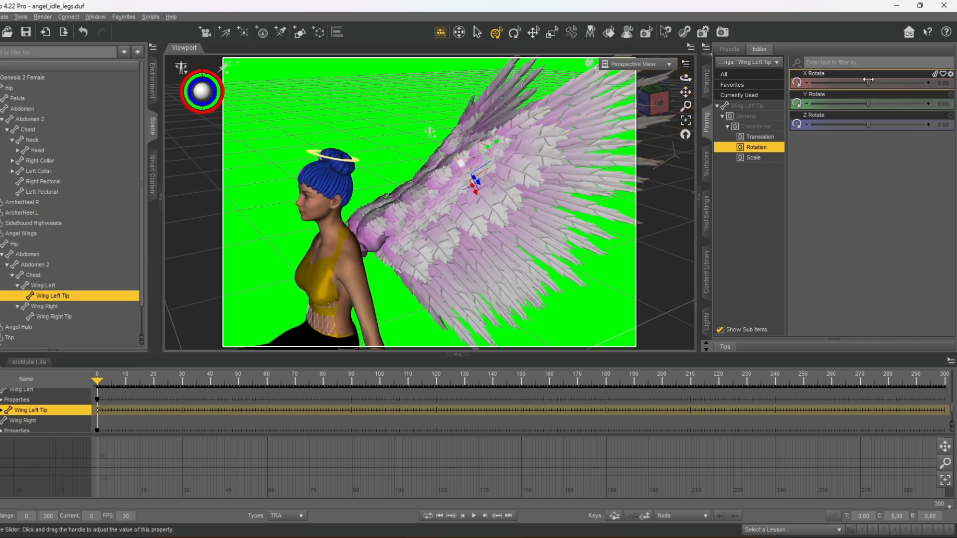
left_click_drag(868, 83, 917, 83)
mouse_move(654, 101)
left_mouse_down()
mouse_move(695, 84)
mouse_move(652, 113)
left_mouse_up()
scroll(683, 94, "up", 2)
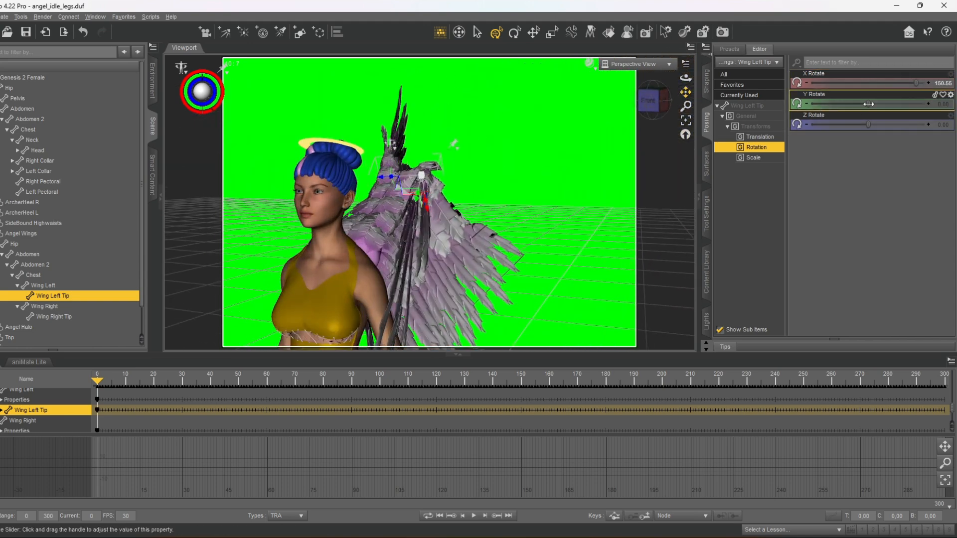
Fold the Wing Left Tip at frame 0 with X Rotate 140, Y Rotate about 44 and Z Rotate about -49.
left_click_drag(868, 103, 852, 144)
left_click_drag(654, 102, 693, 101)
left_click(943, 85)
type("140")
key("Return")
Fold the Wing Right Tip at frame 0 with X Rotate about 139, Y Rotate about -31 and Z Rotate about 38.
left_click(54, 317)
left_click_drag(868, 83, 881, 125)
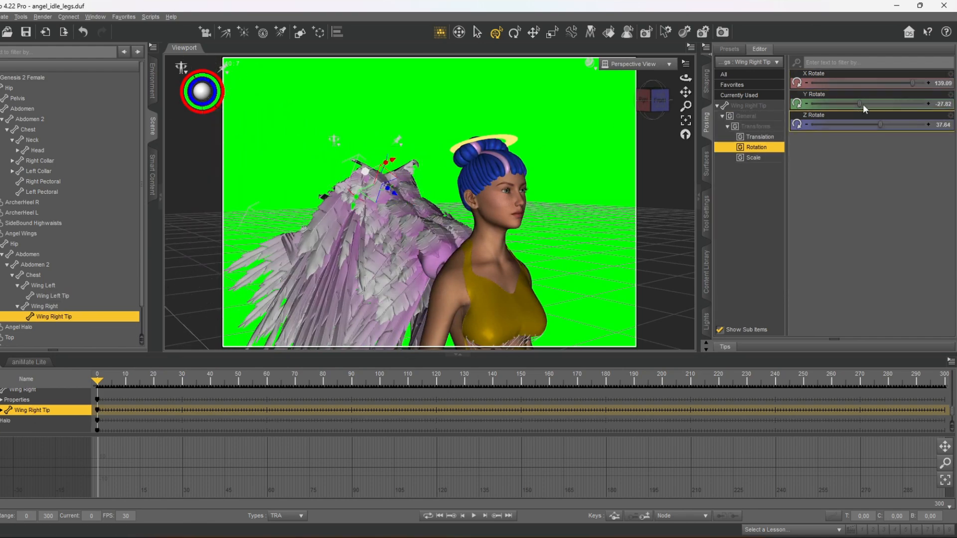
mouse_move(653, 102)
left_mouse_down()
mouse_move(692, 101)
mouse_move(655, 101)
left_mouse_up()
Go to frame 91 and set the X Rotate of both Wing Left and Wing Right to -15.
left_click_drag(129, 383, 354, 412)
left_click_drag(654, 103, 644, 120)
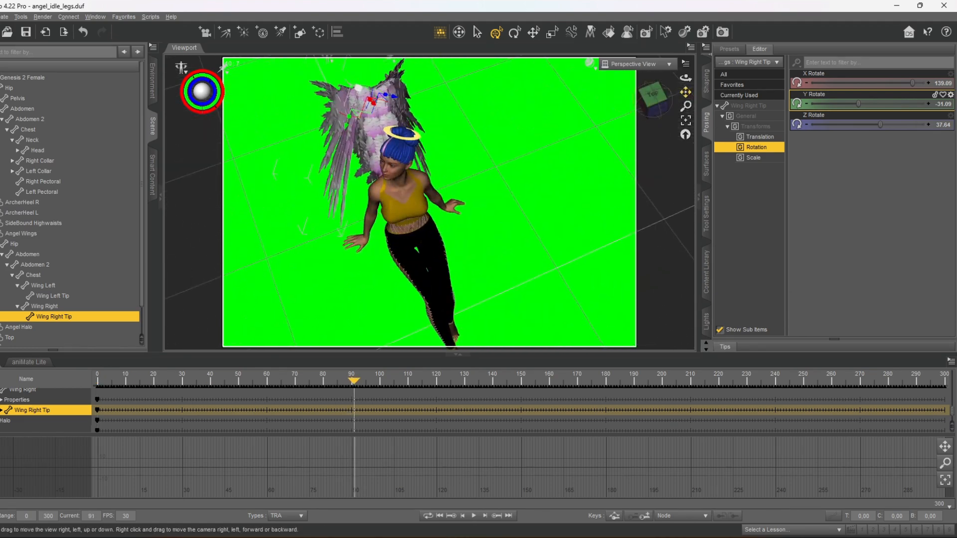
left_click_drag(686, 92, 686, 137)
left_click(386, 142)
key("Return")
left_click(326, 150)
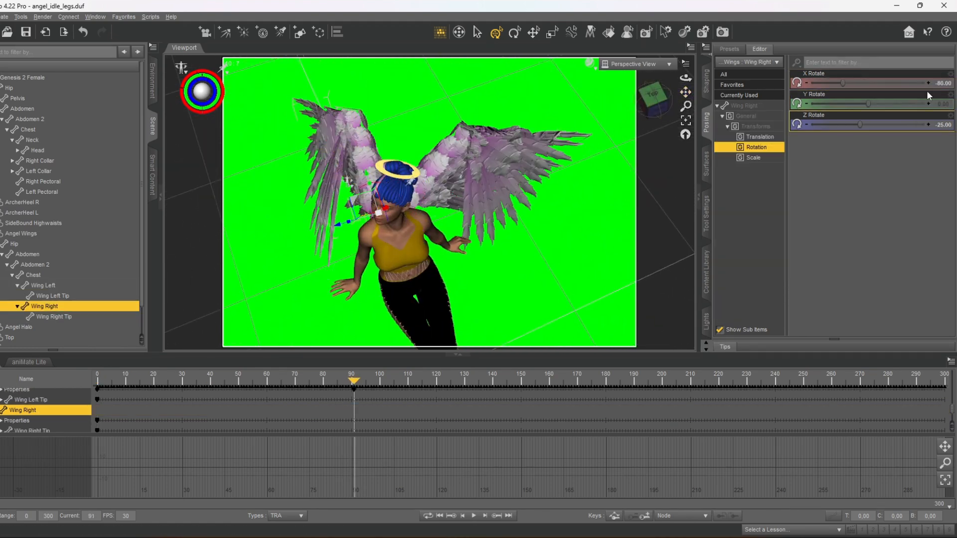
left_click(944, 83)
type("-15")
key("Return")
At frame 91, set Z Rotate to 10 on Wing Left and -10 on Wing Right.
left_click_drag(654, 102, 661, 82)
left_click(498, 185)
left_click(945, 127)
type("10")
key("Return")
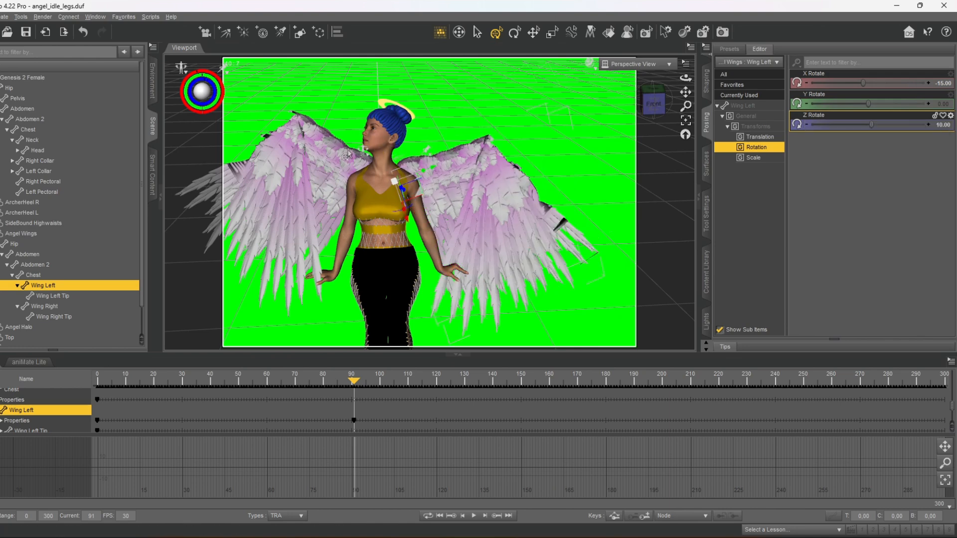
left_click(327, 164)
left_click(944, 126)
type("-10")
key("Return")
Unfold the Wing Left Tip at frame 91 by lowering its rotation, and undo the last adjustment.
left_click(484, 244)
left_click_drag(912, 83, 865, 123)
key("ctrl+z")
At frame 91, set the Wing Right Tip's Z Rotate to 0 and unfold it on the X and Y axes.
left_click(54, 317)
left_click(940, 125)
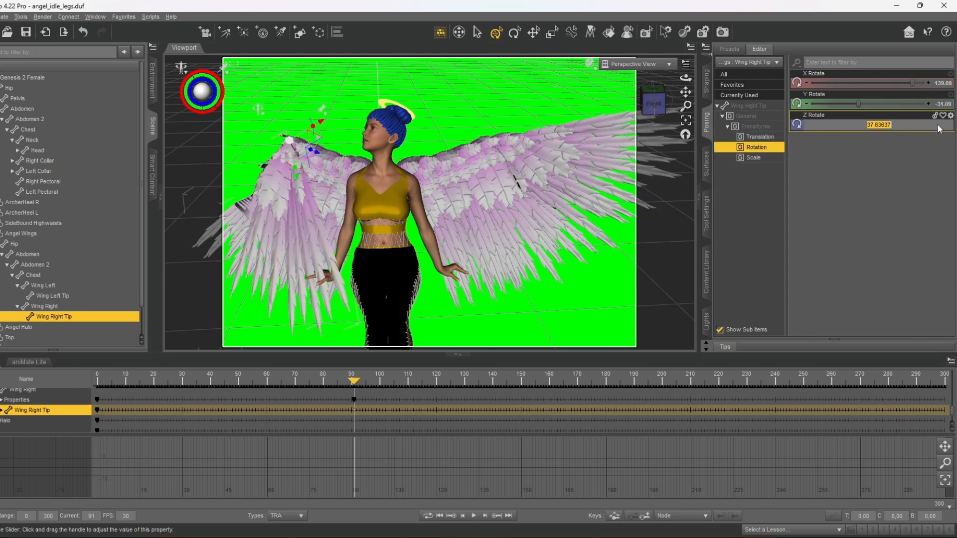
type("0")
key("Return")
left_click_drag(911, 84, 864, 104)
mouse_move(654, 104)
left_mouse_down()
mouse_move(665, 95)
mouse_move(652, 101)
left_mouse_up()
Fine-tune the Wing Left Tip's X and Y Rotate at frame 91 and save the scene.
left_click(52, 297)
left_click_drag(867, 84, 872, 103)
mouse_move(656, 103)
left_mouse_down()
mouse_move(627, 108)
mouse_move(643, 102)
left_mouse_up()
key("ctrl+s")
At frame 110, rotate the Wing Left Tip to about X -7, Y -8 and the Wing Right Tip to about X -28, Y 13, Z 11.
left_click_drag(354, 380, 408, 381)
left_click_drag(654, 101, 656, 117)
mouse_move(879, 84)
left_mouse_down()
mouse_move(865, 108)
mouse_move(870, 85)
mouse_move(859, 84)
left_mouse_up()
left_click(54, 317)
left_click_drag(870, 103, 872, 124)
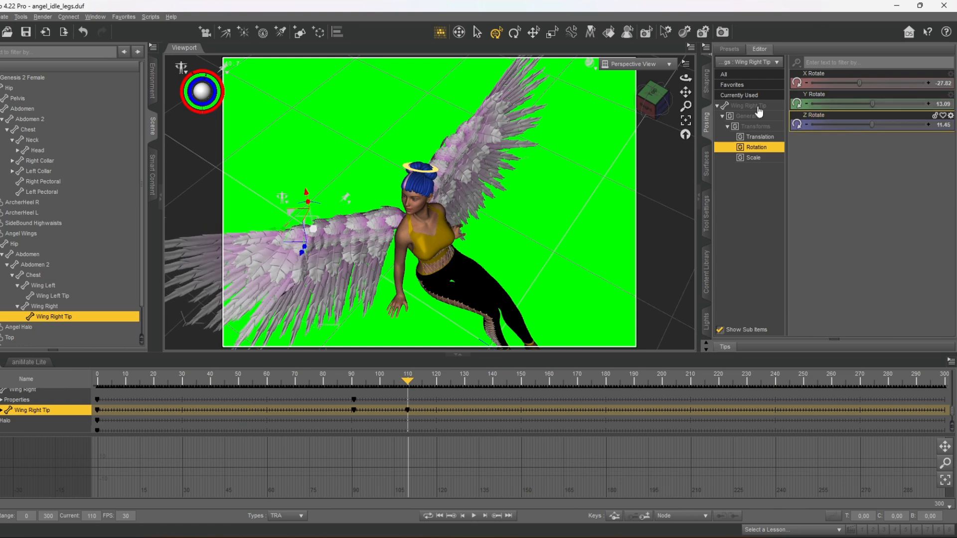
left_click_drag(657, 107, 686, 98)
left_click_drag(686, 92, 700, 93)
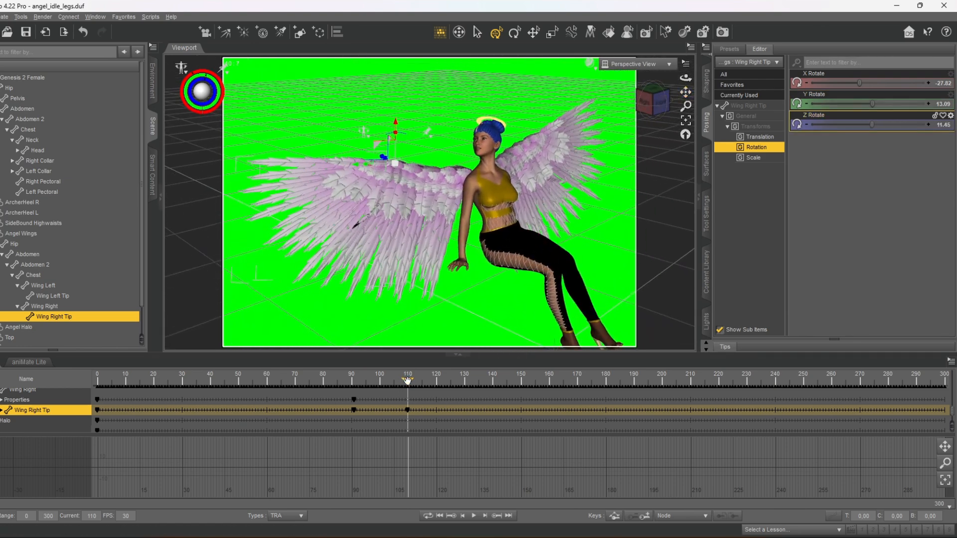
At frame 130, rotate the Wing Left Tip to about X 29, Y 2 and the Wing Right Tip to about X 26, Y -20.
left_click_drag(407, 384, 464, 394)
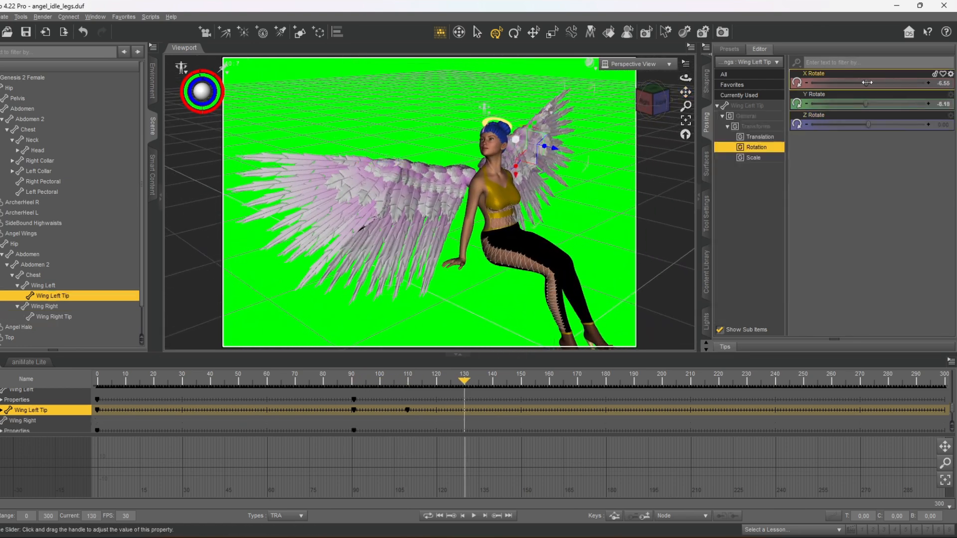
left_click_drag(860, 83, 869, 103)
left_click(558, 139)
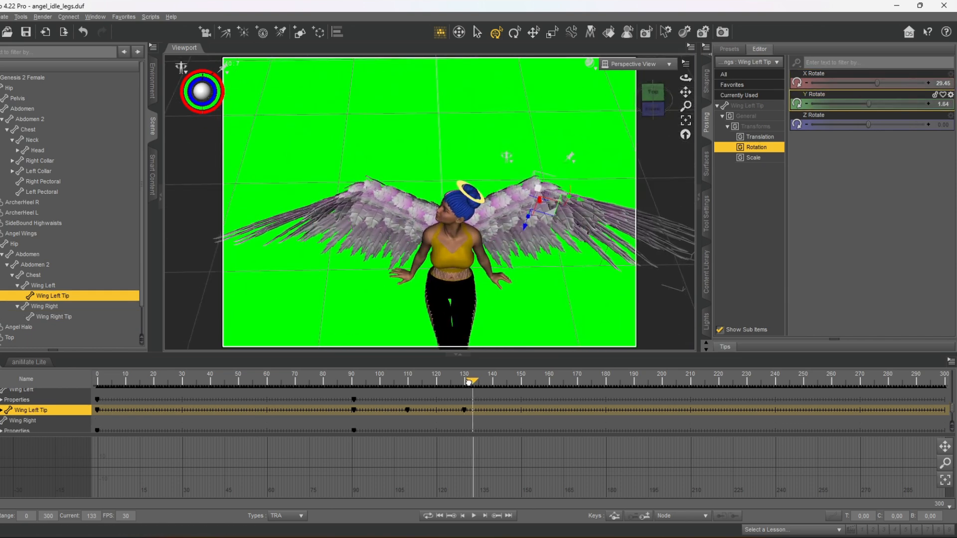
At frame 155, swing the Wing Left Tip back and rotate the Wing Right Tip to about X -51, Y 18, Z 21.
left_click_drag(464, 384, 529, 390)
left_click_drag(878, 84, 864, 125)
left_click(313, 212)
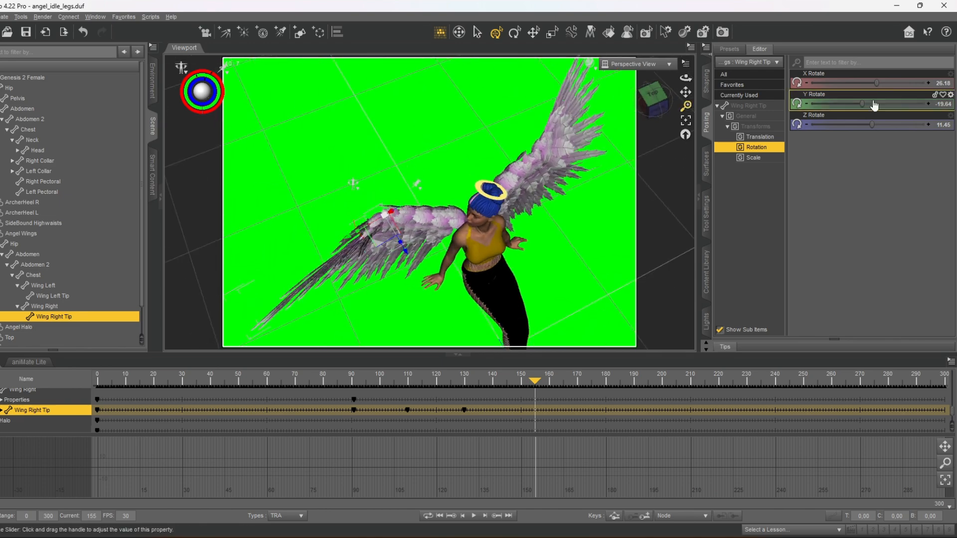
left_click_drag(656, 101, 654, 149)
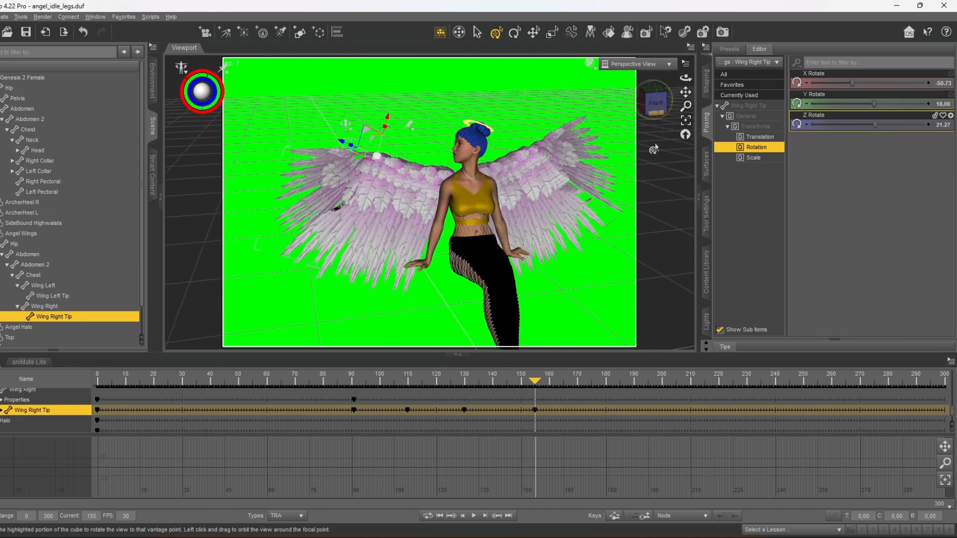
At frame 180, rotate the Wing Left Tip inward on the X and Y axes.
left_click_drag(537, 383, 605, 384)
left_click_drag(655, 102, 690, 70)
left_click(578, 260)
left_click_drag(857, 82, 875, 104)
left_click_drag(653, 103, 631, 75)
At frame 180, rotate the Wing Right Tip on X and Y to match the opposite wing's stroke.
left_click(333, 197)
left_click_drag(854, 84, 862, 109)
left_click_drag(653, 103, 697, 82)
left_click_drag(875, 83, 887, 83)
Adjust the Wing Left Tip's Y Rotate to 36 at frame 180.
left_click(561, 272)
left_click_drag(655, 102, 672, 112)
left_click_drag(880, 105, 880, 105)
left_click_drag(645, 103, 686, 99)
At frame 205, swing the Wing Left Tip outward by lowering its X Rotate, and fine-tune its Y and Z Rotate.
left_click_drag(607, 383, 649, 386)
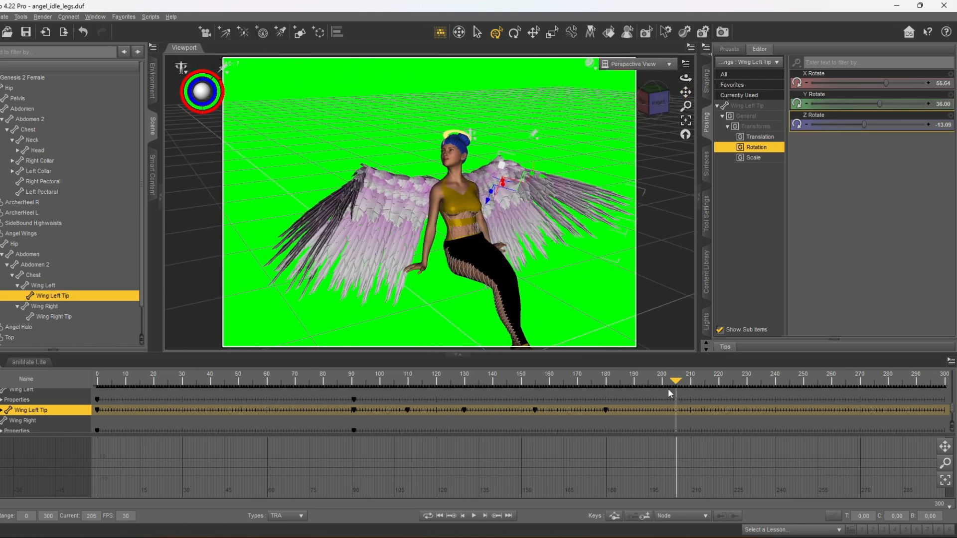
left_click_drag(656, 101, 678, 99)
left_click_drag(654, 101, 663, 120)
left_click_drag(686, 92, 686, 109)
left_click_drag(885, 83, 885, 100)
key("ctrl+z")
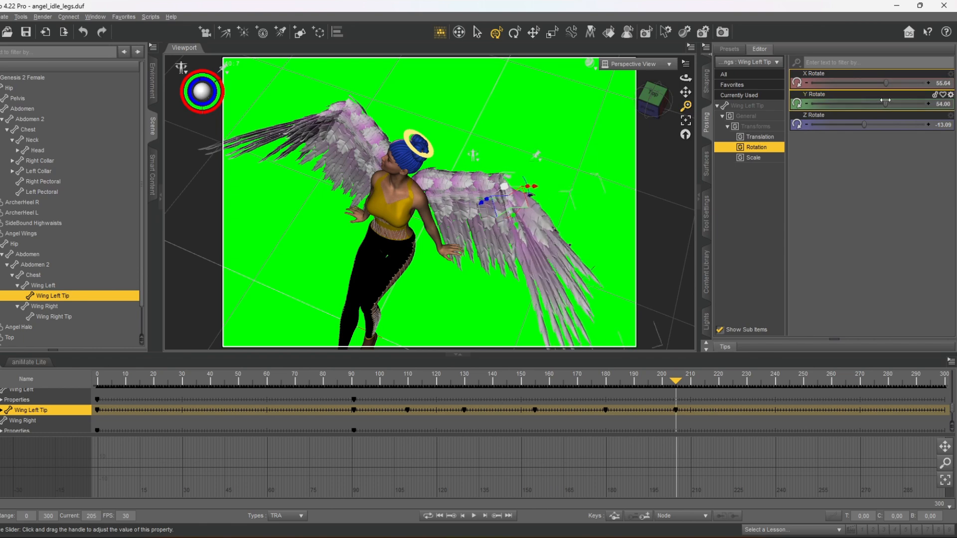
left_click_drag(654, 101, 650, 89)
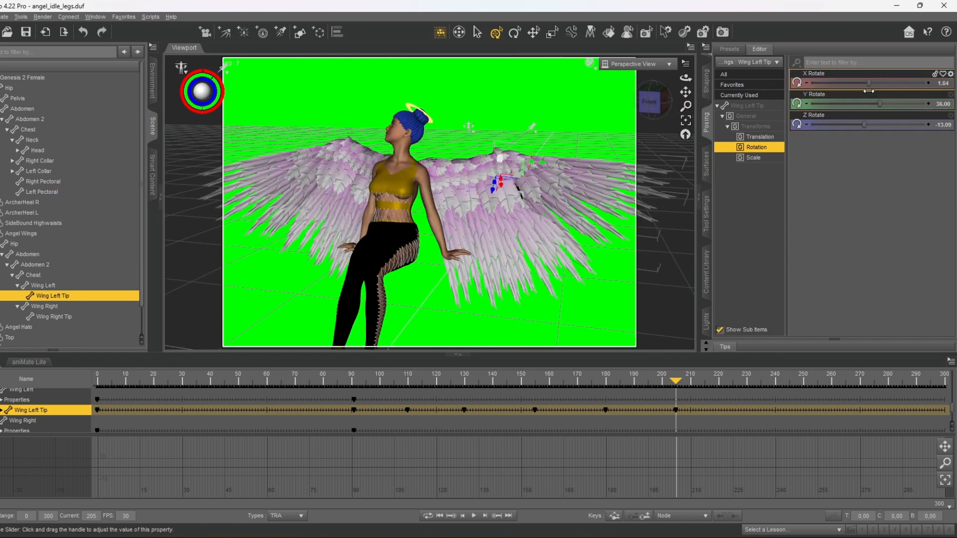
left_click_drag(878, 113, 876, 111)
left_click_drag(864, 125, 865, 125)
Pose the Wing Right Tip at frame 205 with X Rotate about 20, Y Rotate about -8 and Z Rotate 0.
left_click(53, 316)
mouse_move(655, 102)
left_mouse_down()
mouse_move(677, 110)
mouse_move(652, 103)
mouse_move(664, 107)
left_mouse_up()
key("ctrl+z")
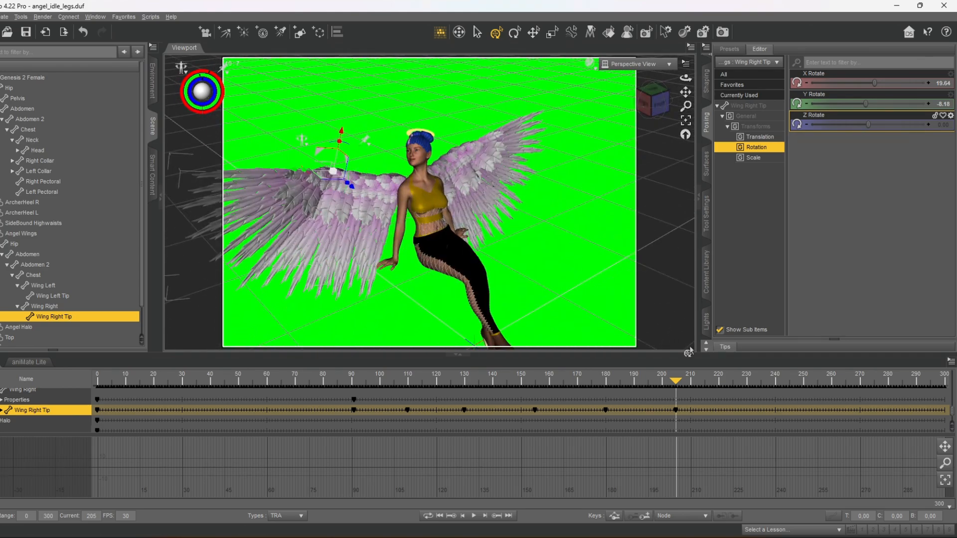
At frame 225, rotate the Wing Left Tip to about X -38, Y -18 and Z -15.
left_click_drag(676, 381, 761, 383)
left_click(493, 153)
left_click_drag(657, 104, 649, 104)
left_click_drag(761, 382, 739, 447)
left_click_drag(869, 83, 859, 83)
left_click_drag(870, 104, 870, 123)
Rotate the Wing Right Tip at frame 225 to about X -44, Y 11 and Z 13.
left_click(295, 182)
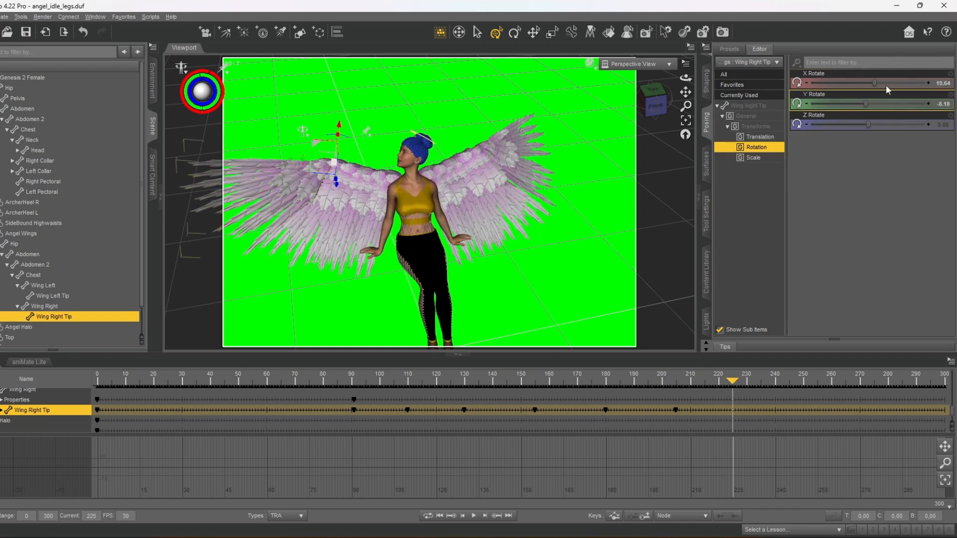
left_click_drag(869, 84, 872, 123)
left_click_drag(656, 103, 663, 97)
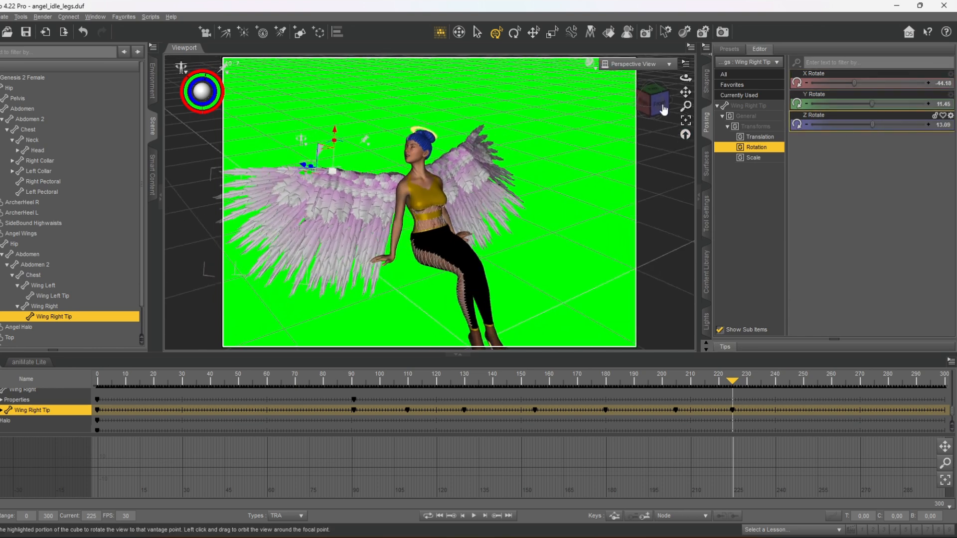
At frame 245, reset the rotations of both wing tips to 0.
left_click(789, 379)
left_click(268, 230)
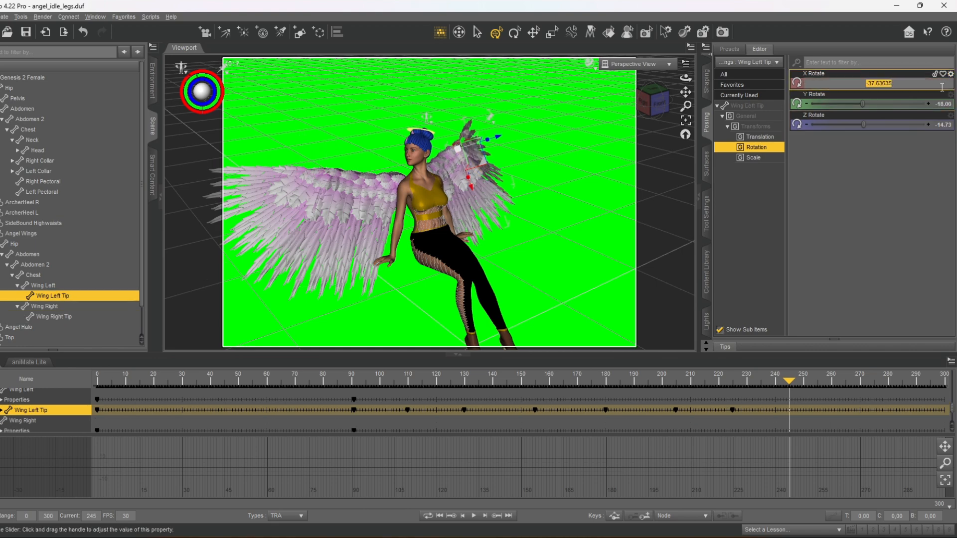
left_click(268, 229)
left_click(942, 104)
type("0")
key("Return")
left_click_drag(660, 102, 636, 102)
At frame 300, set the X Rotate of both Wing Left and Wing Right to -80.
left_click(944, 381)
left_click(449, 211)
type("-80")
key("Return")
left_click(359, 200)
left_click(943, 83)
type("-80")
key("Return")
Check the frame 0 wing pose and match it at frame 300 with Z Rotate -25 on Wing Right and 25 on Wing Left.
left_click_drag(944, 378, 68, 374)
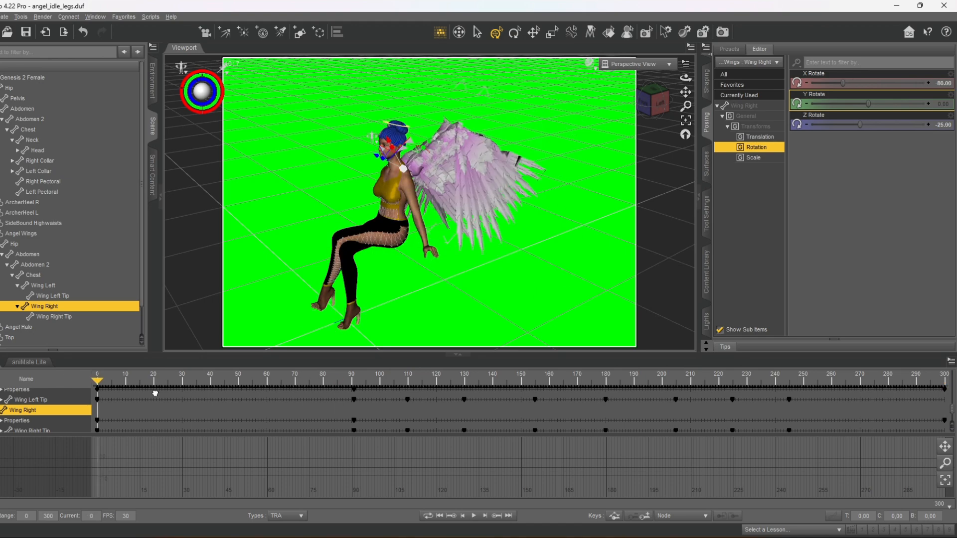
left_click(945, 380)
left_click(942, 125)
type("10")
key("Return")
left_click(449, 212)
left_click(943, 125)
type("-10")
key("Return")
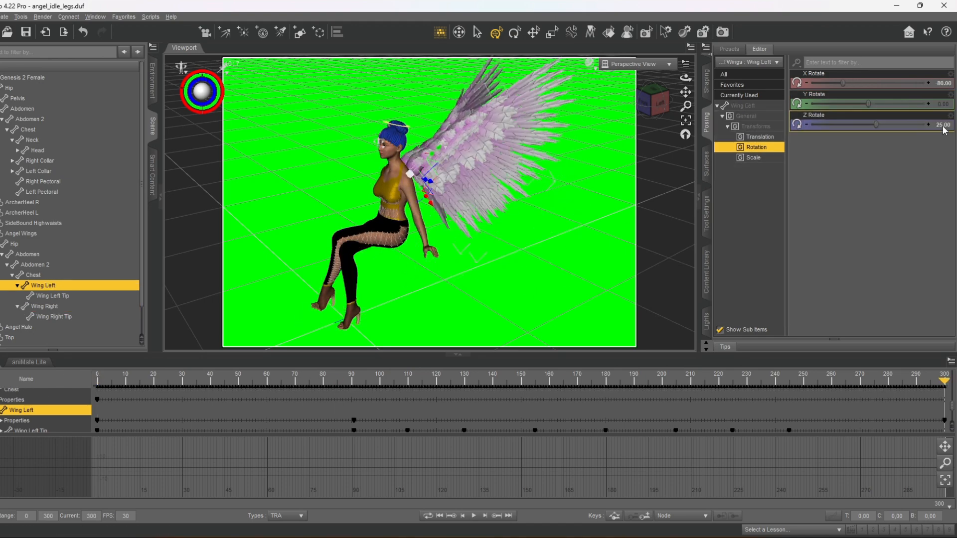
Return to frame 0, set the Wing Right Tip's X Rotate to 140 and adjust its Y Rotate.
left_click(483, 110)
left_click_drag(945, 381, 84, 398)
left_click_drag(645, 103, 671, 102)
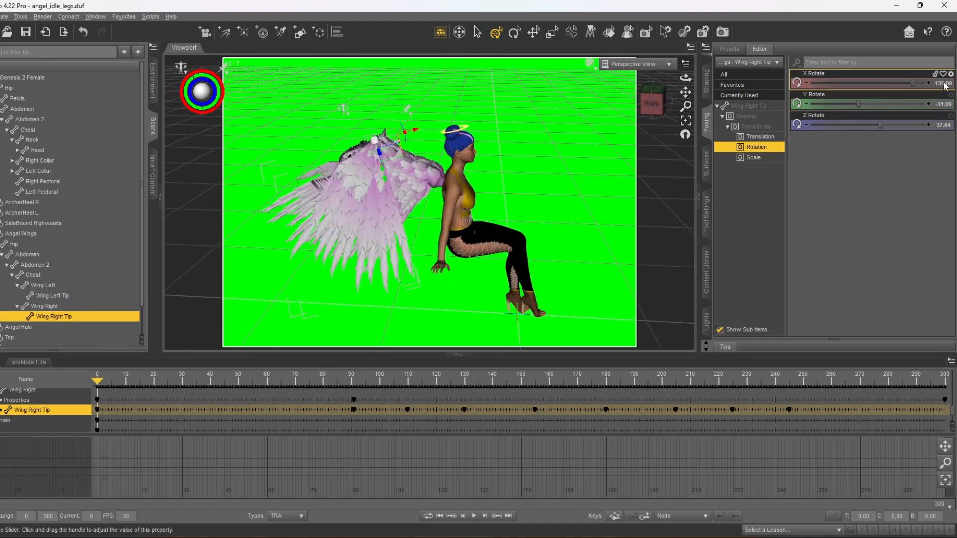
left_click(942, 83)
type("140")
key("Return")
left_click(941, 104)
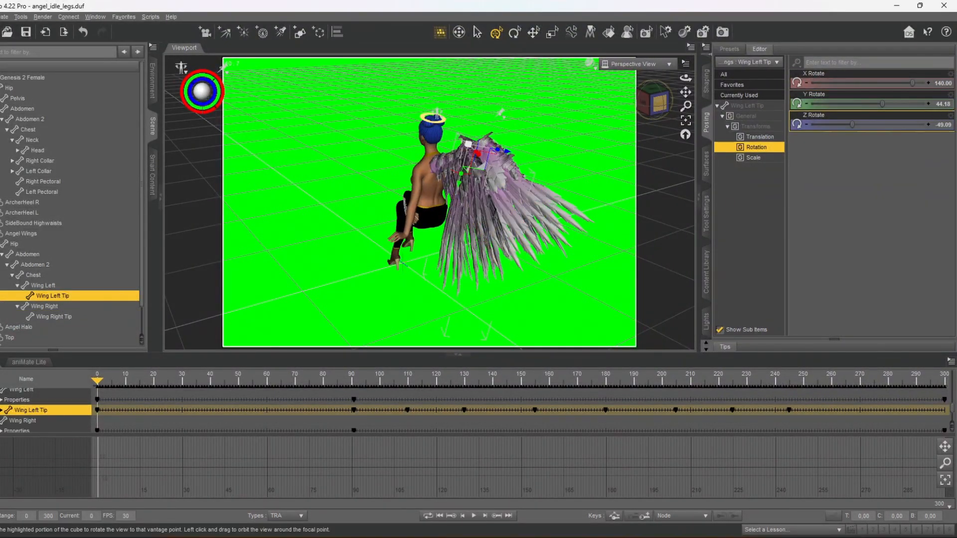
At frame 0, set the Wing Left Tip's Y Rotate to 30 and Z Rotate to -35.
left_click(441, 199)
left_click_drag(654, 102, 628, 103)
left_click(514, 200)
left_click(942, 105)
type("30")
key("Return")
left_click(439, 204)
left_click(508, 199)
left_click(942, 126)
type("-35")
key("Return")
At frame 300, set the Wing Left Tip to X Rotate 140, Y Rotate 30 and Z Rotate -35.
left_click_drag(120, 383, 944, 382)
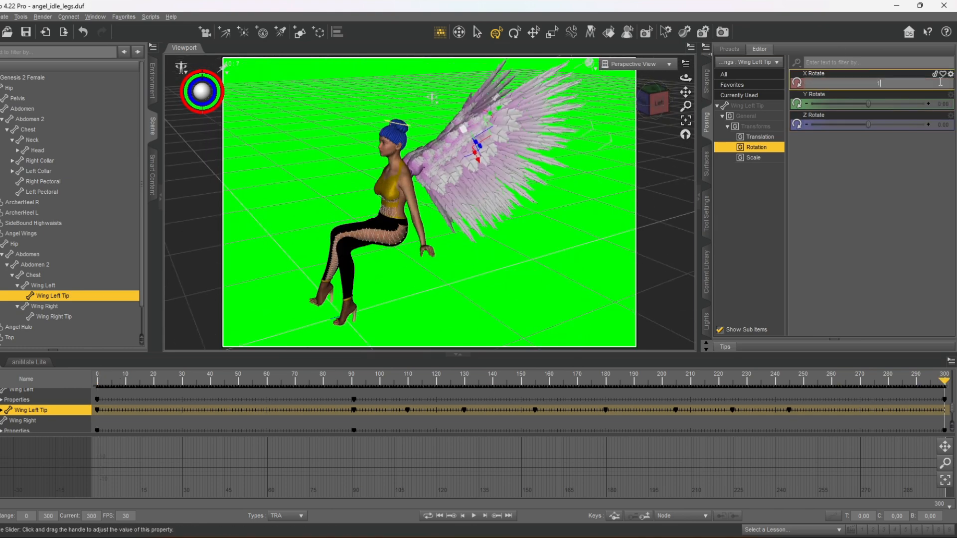
left_click(941, 125)
type("-35")
key("Return")
left_click(941, 125)
type("35")
key("Return")
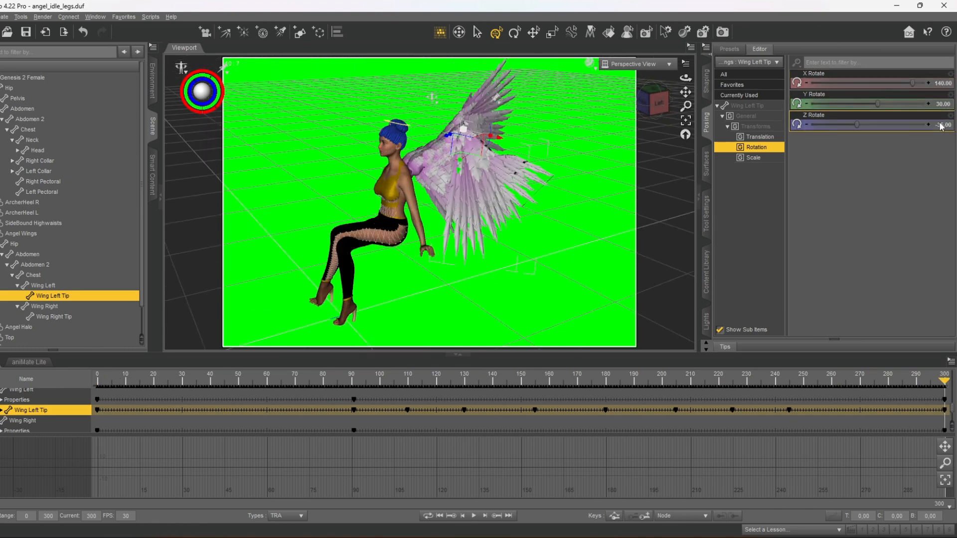
At frame 300, set the Wing Right Tip to X Rotate 140, Y Rotate -30 and Z Rotate 35.
left_click_drag(654, 102, 629, 102)
left_click(564, 210)
left_click(349, 154)
left_click_drag(208, 381, 945, 399)
left_click(943, 83)
type("140")
key("Return")
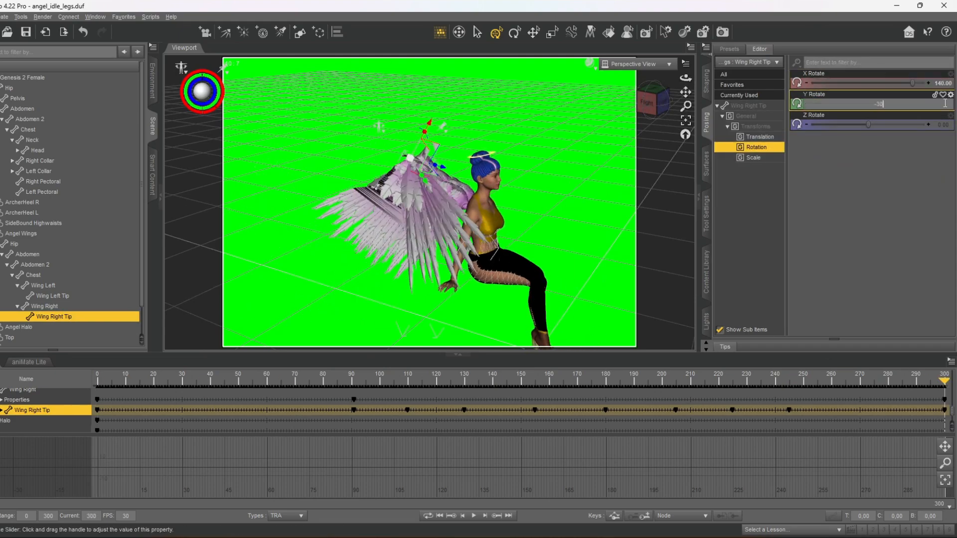
left_click_drag(655, 102, 687, 82)
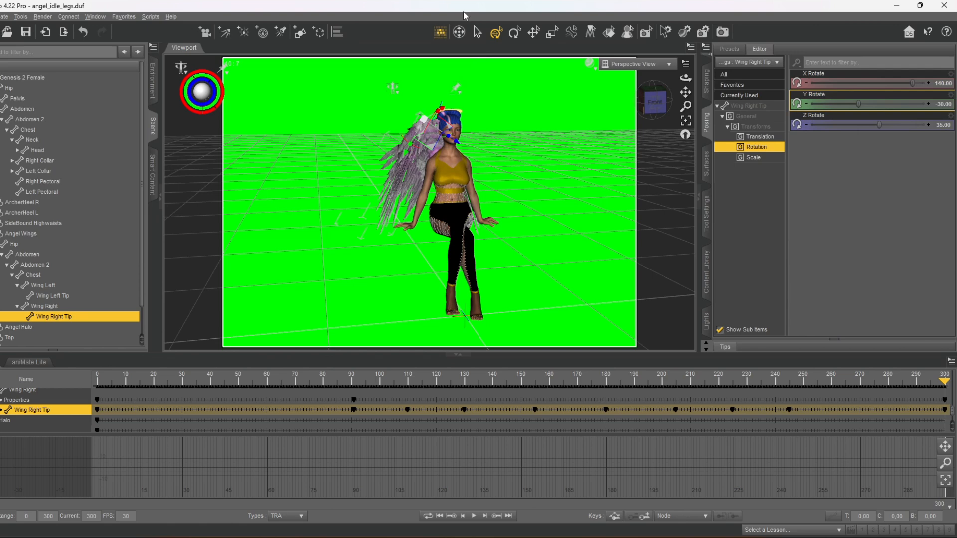
Open another saved scene file in place of the current scene.
left_click(1, 17)
left_click(20, 43)
double_click(228, 244)
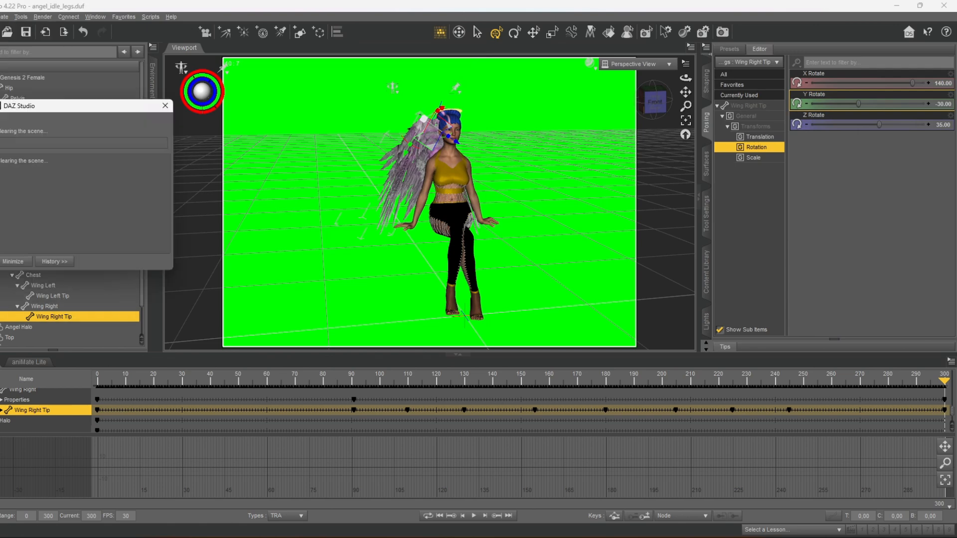